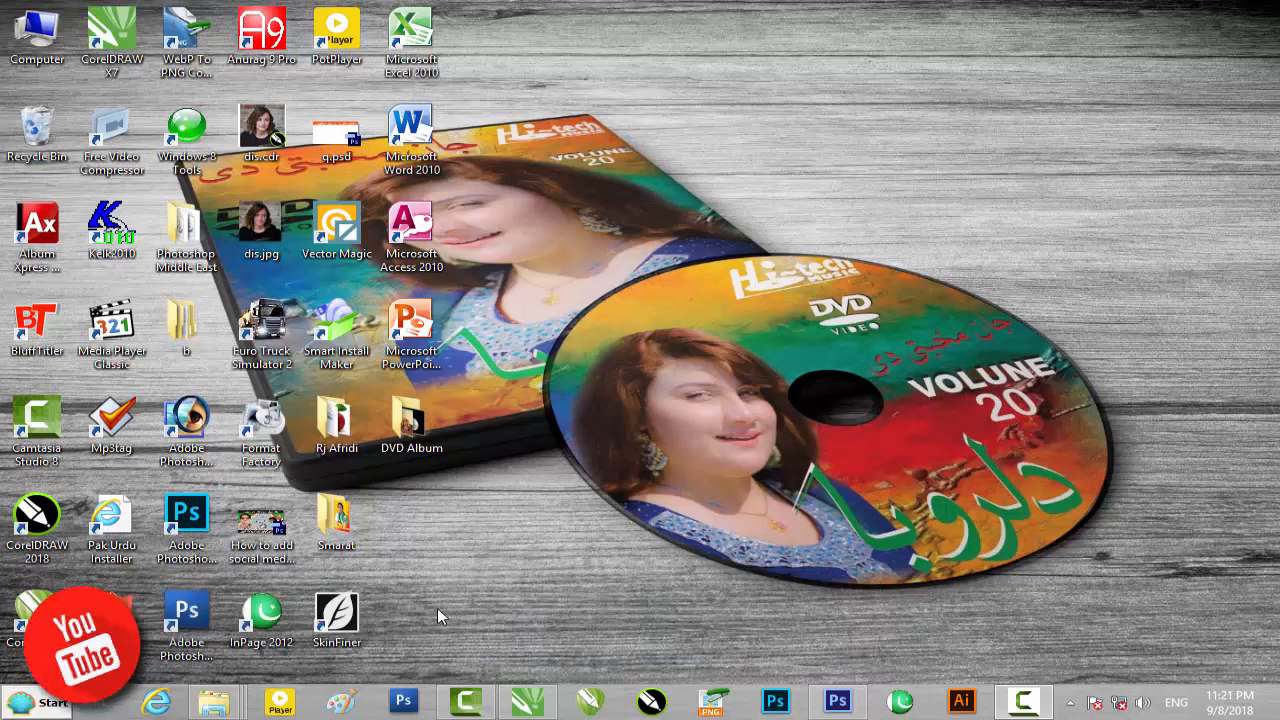
Step: View the finished DVD mockup image Rj .jpg from folder 2 and close it
mouse_move(236, 706)
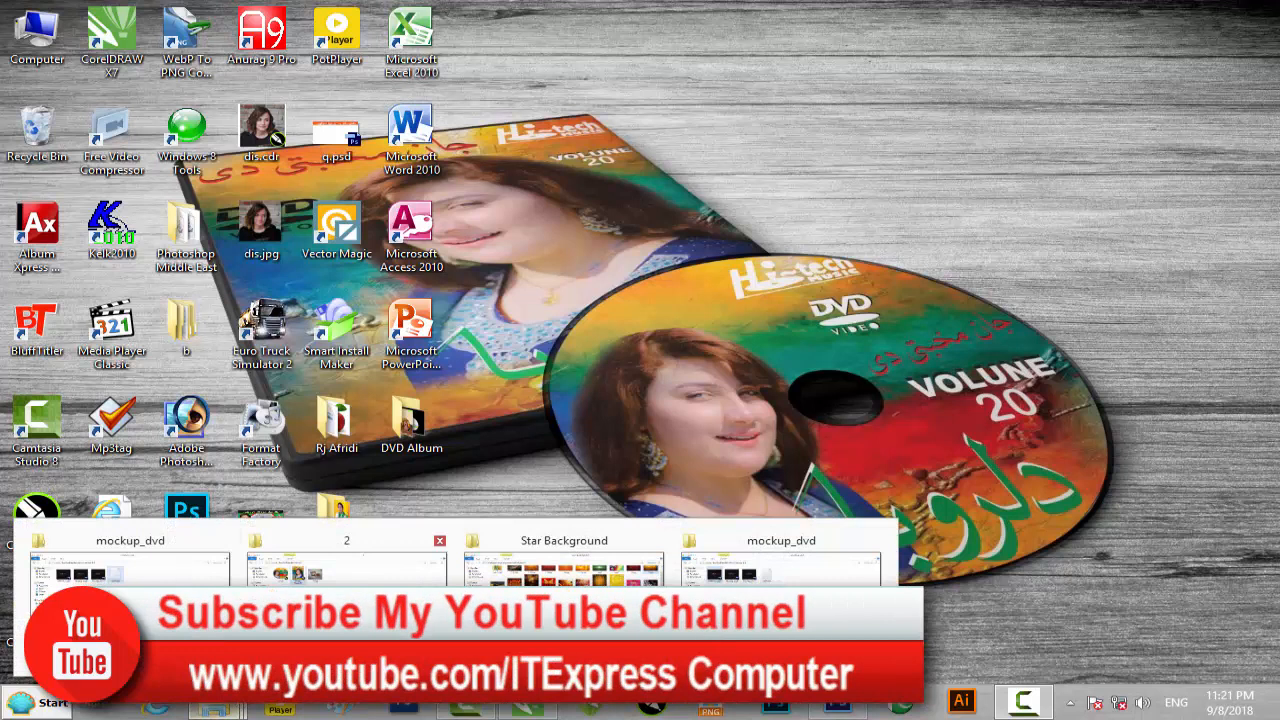
left_click(340, 625)
double_click(434, 135)
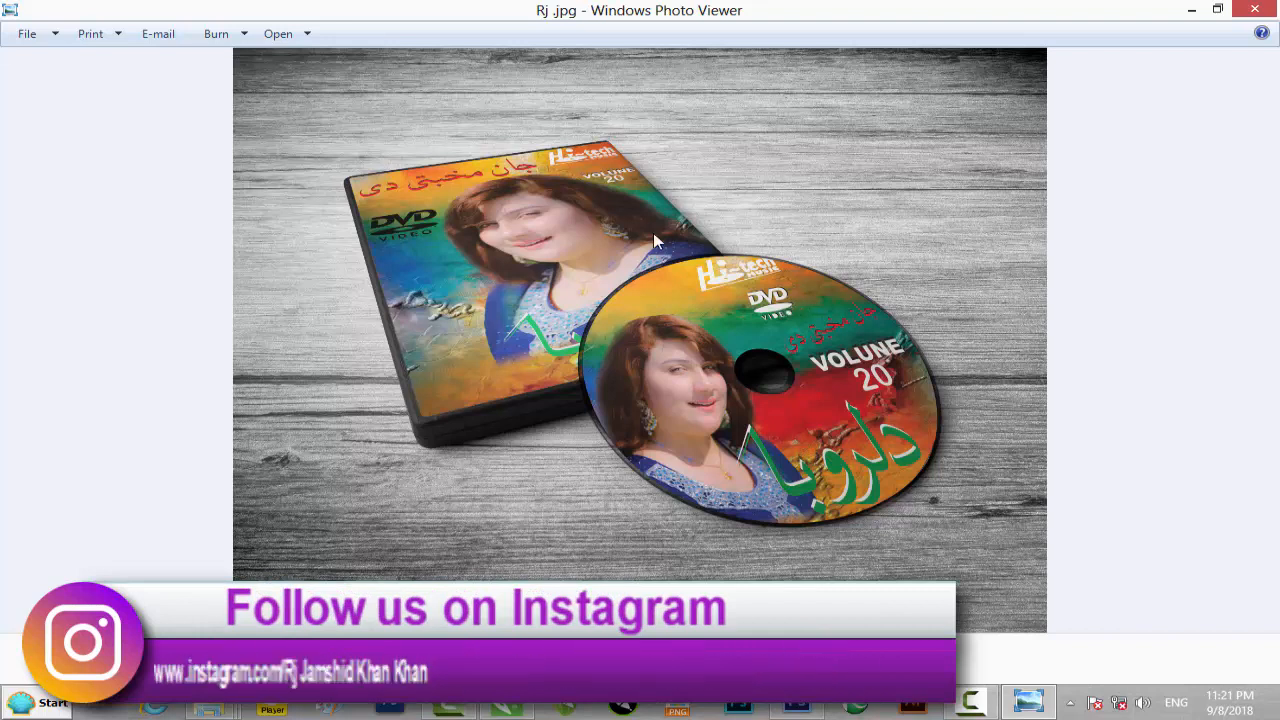
left_click(1268, 8)
left_click(1191, 16)
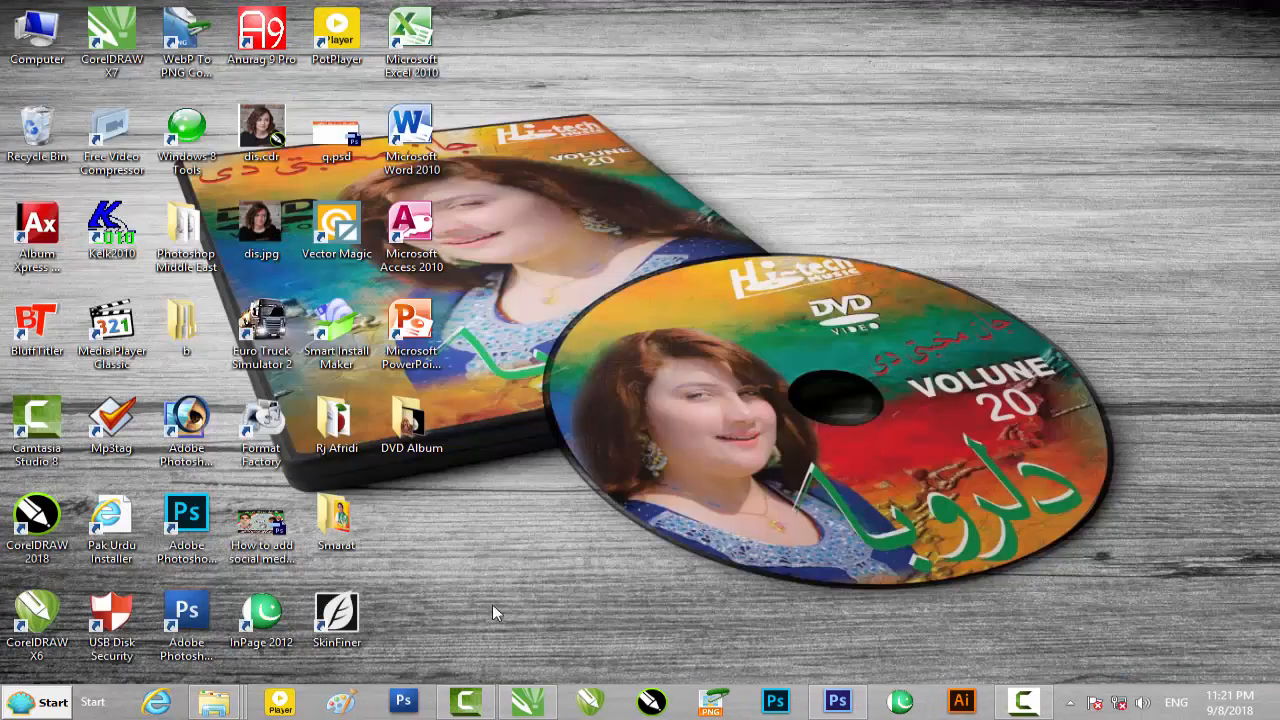
Step: Import Dilruba image.cdr from the DVD Album\2 folder into the CorelDRAW document, placing it on empty space beside the page as a reference
left_click(528, 701)
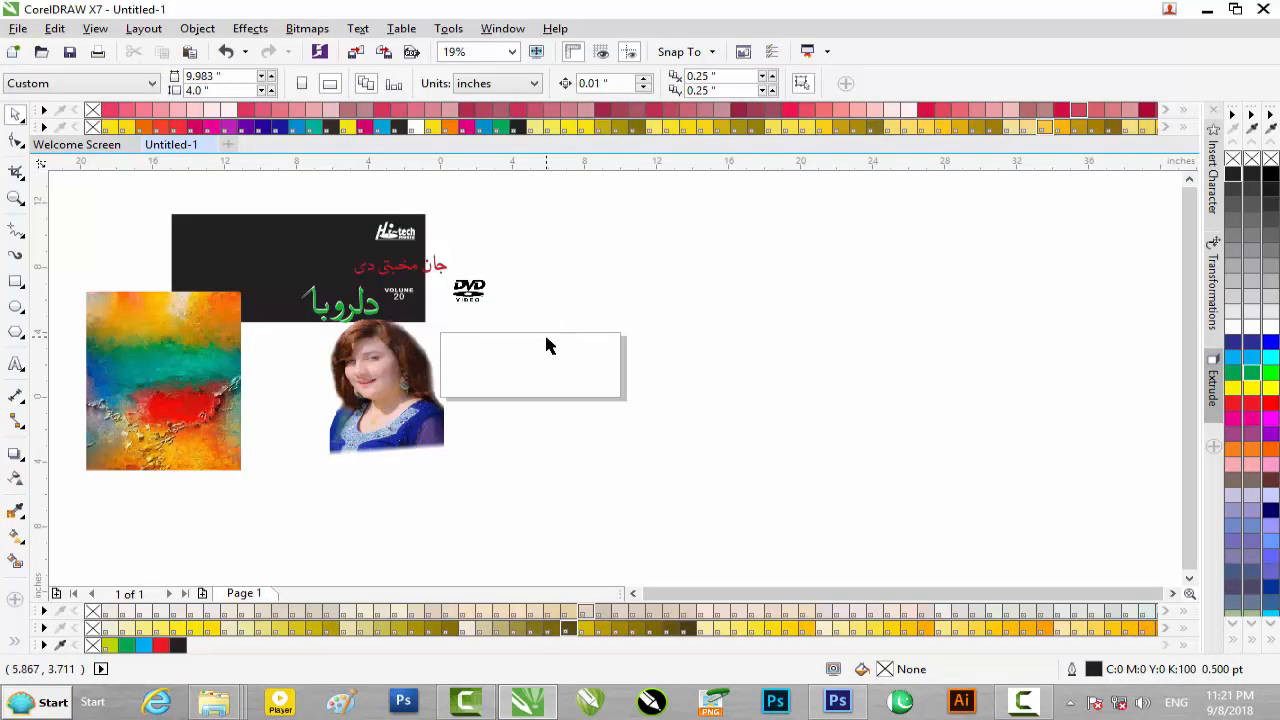
left_click(1205, 10)
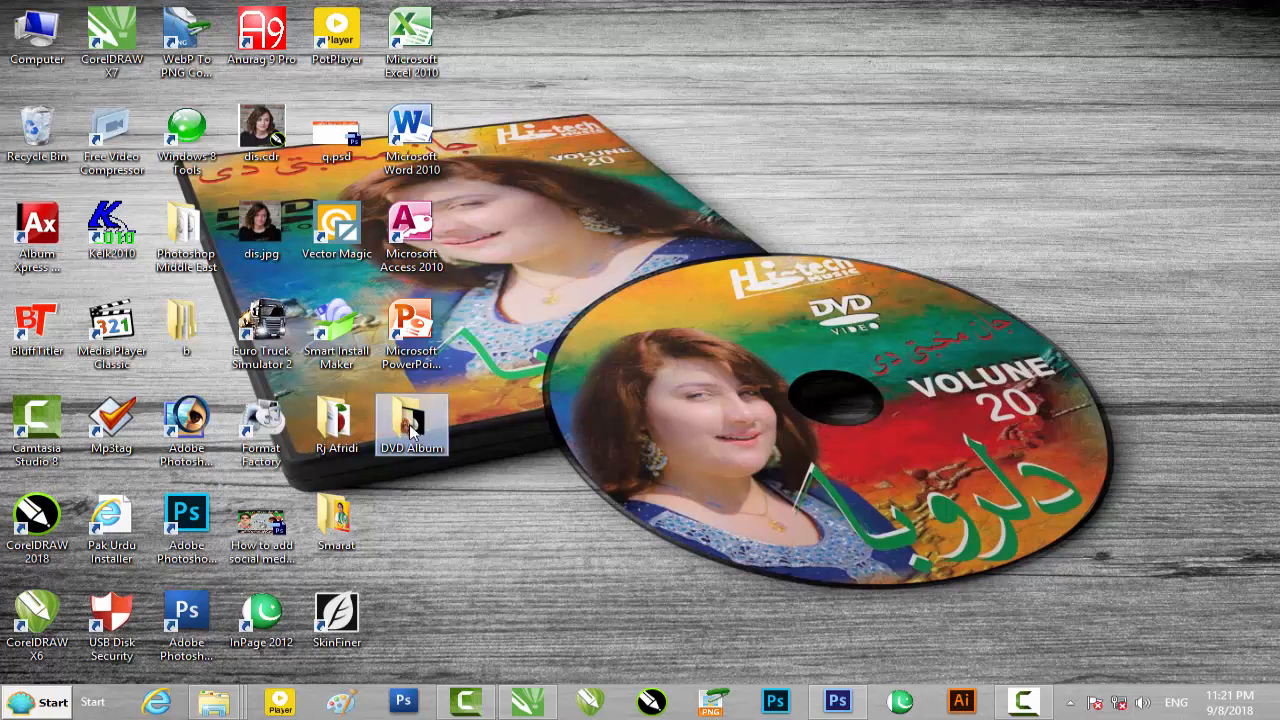
mouse_move(213, 703)
left_click(365, 635)
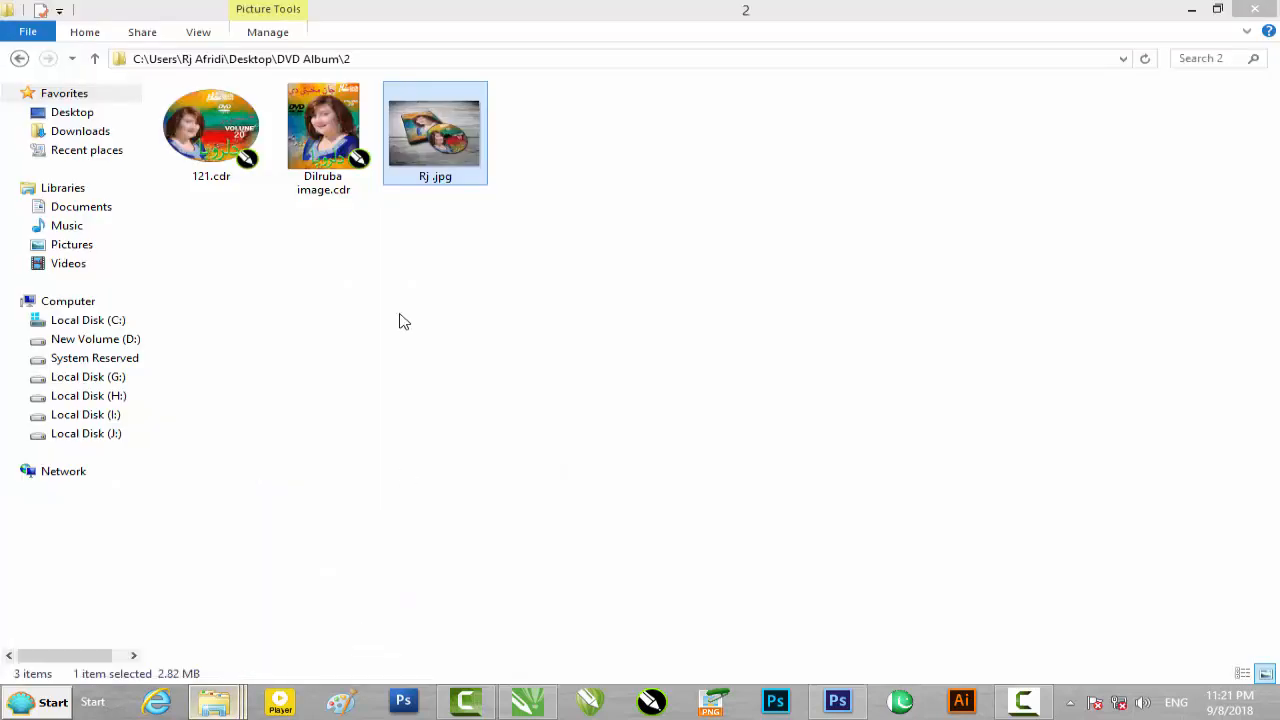
left_click_drag(323, 130, 798, 338)
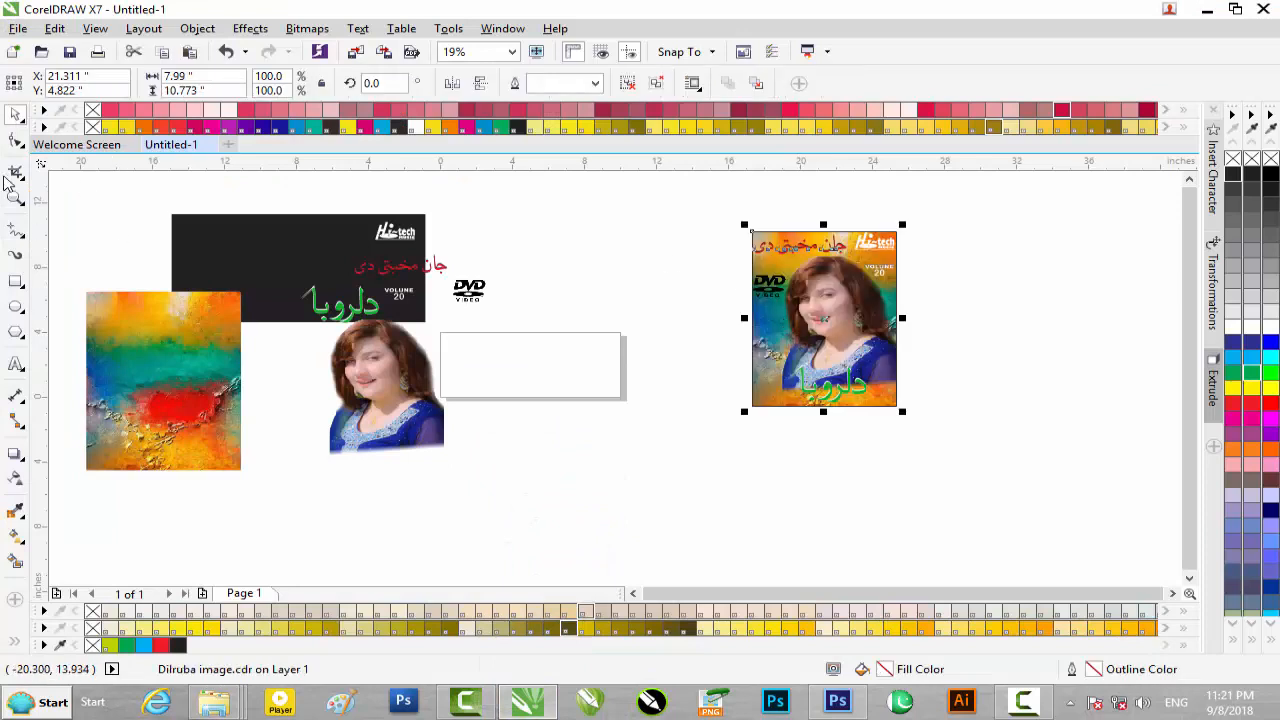
Step: Draw a 7.99 x 10.773 inch rectangle matching the reference cover's outline and move it over the page
left_click(17, 283)
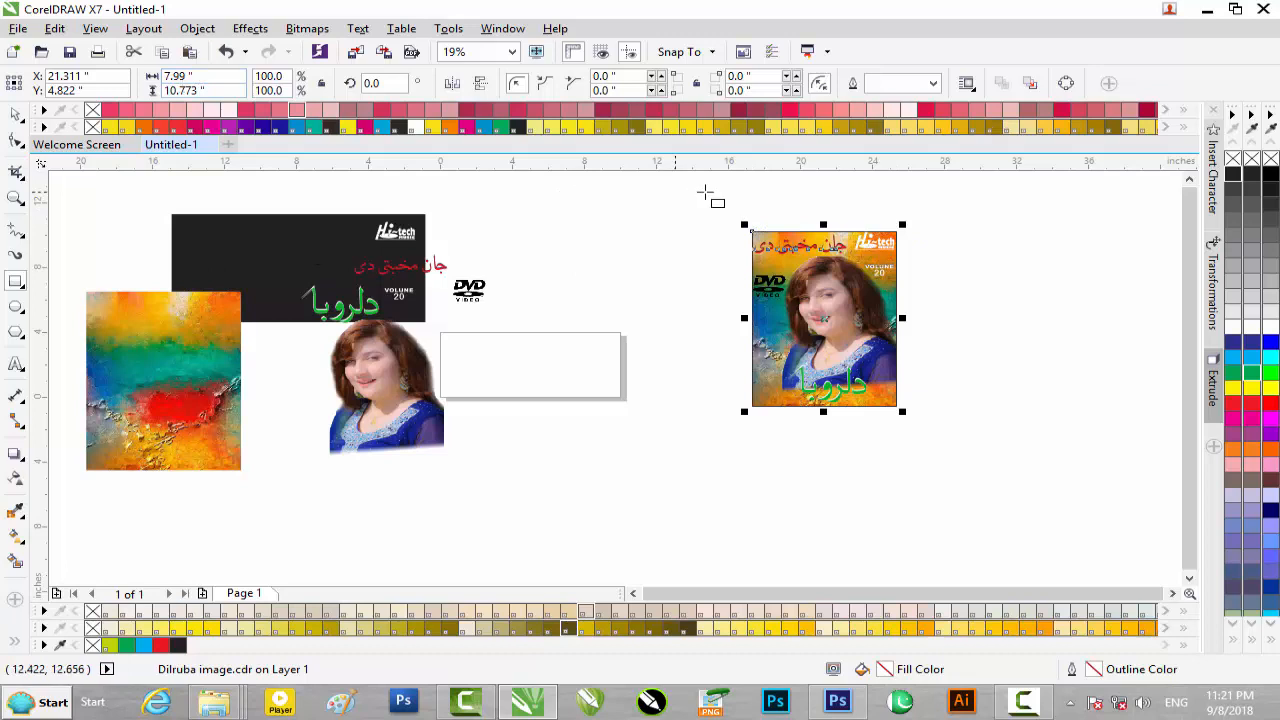
left_click_drag(751, 231, 897, 407)
left_click(15, 116)
left_click_drag(783, 282, 567, 317)
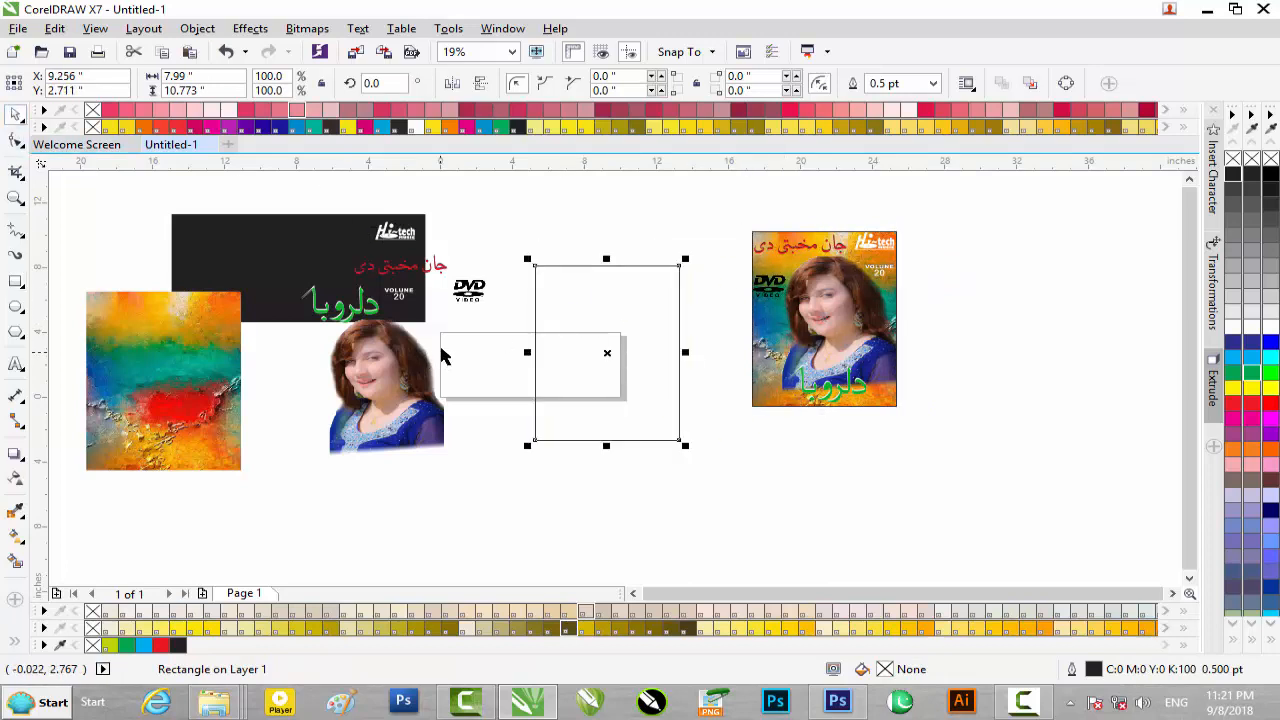
Step: PowerClip the colourful textured background bitmap inside the empty cover rectangle
left_click(190, 365)
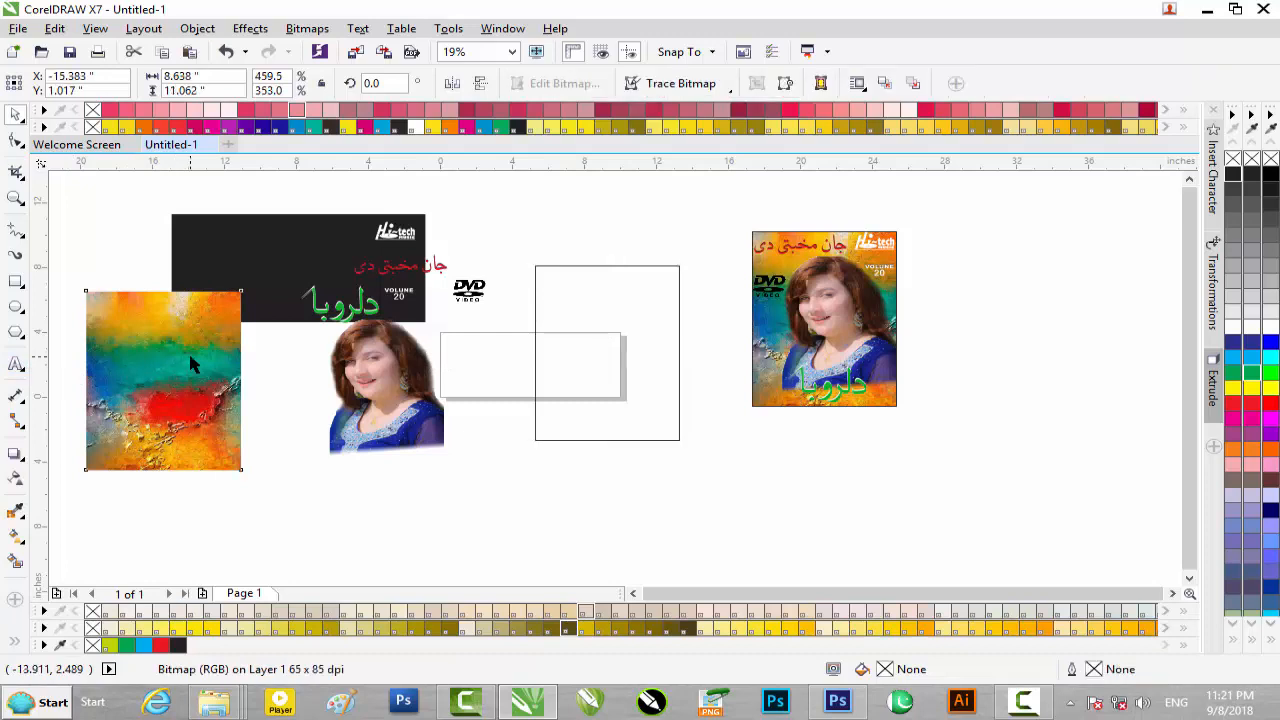
right_click(190, 365)
left_click(258, 208)
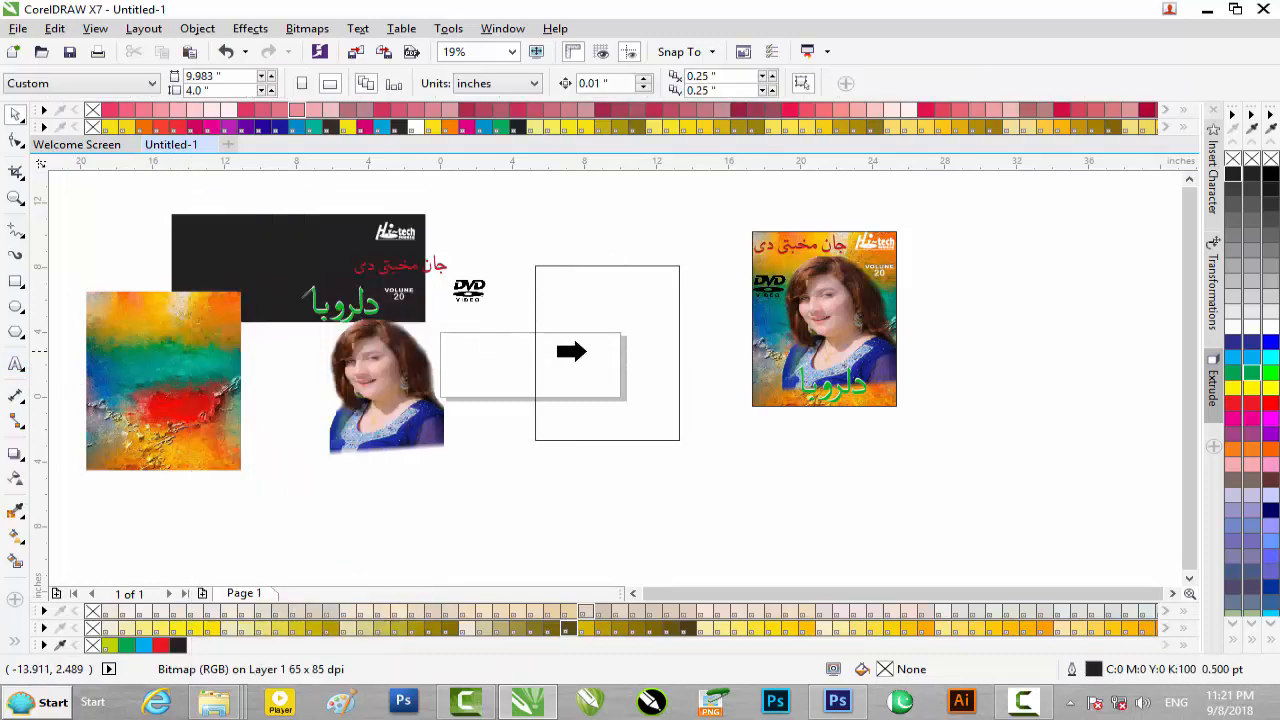
left_click(605, 352)
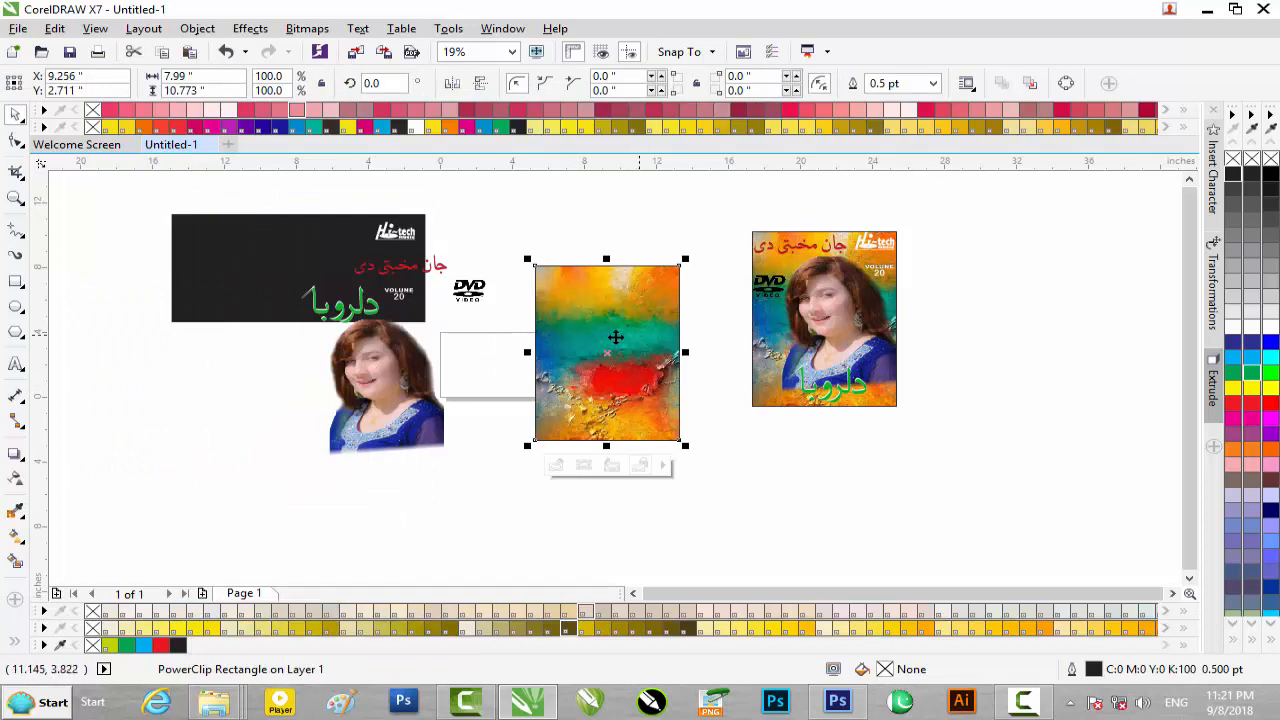
Step: PowerClip the cut-out portrait of the woman inside the cover rectangle, over the textured background
left_click(390, 390)
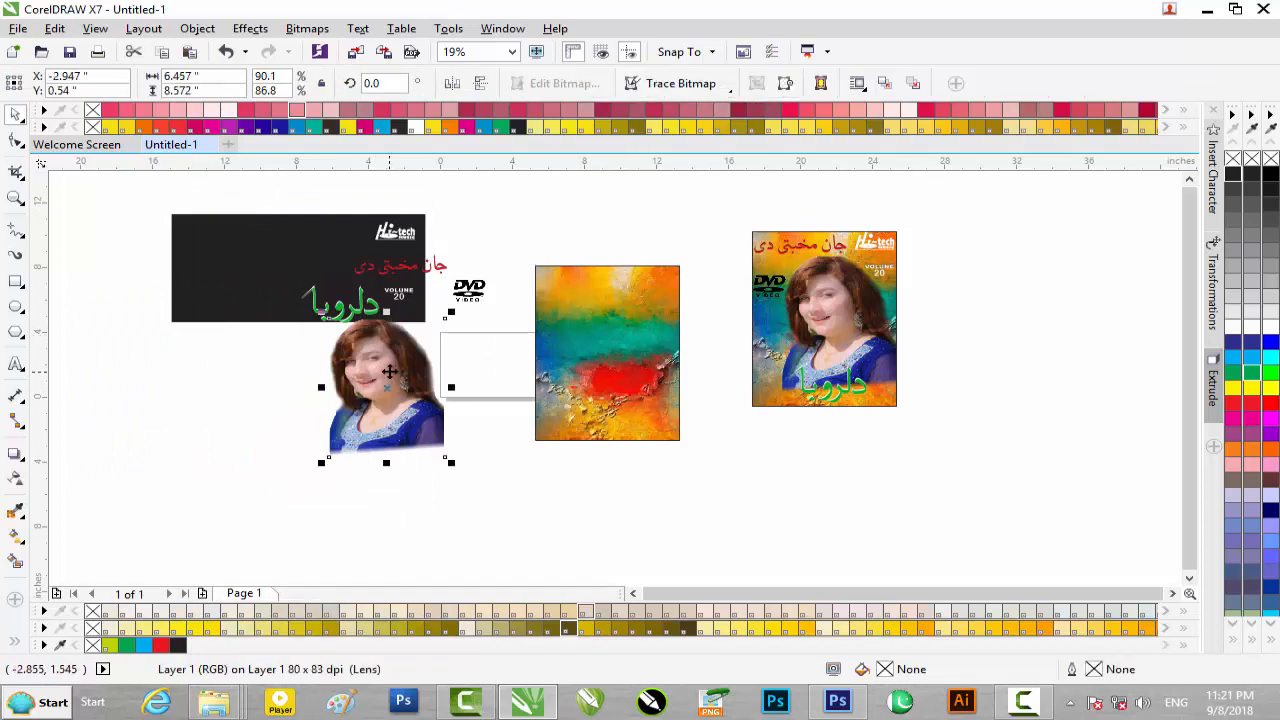
right_click(390, 390)
left_click(475, 206)
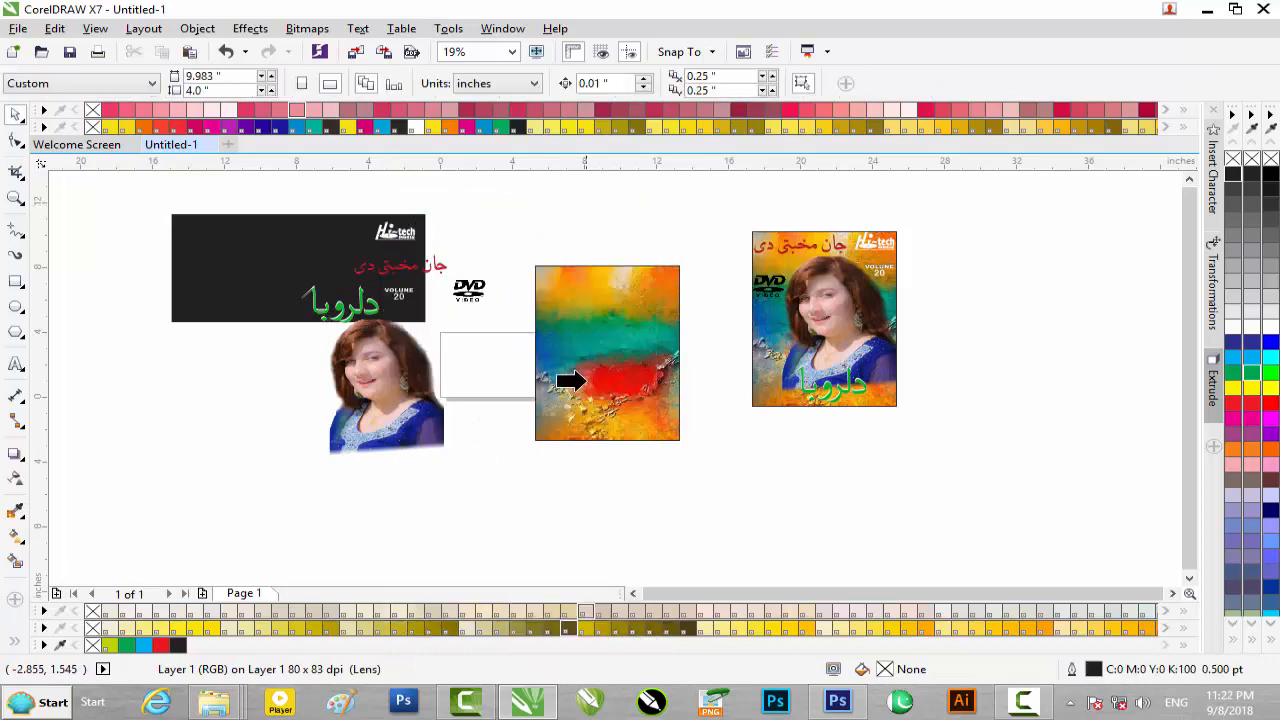
left_click(612, 378)
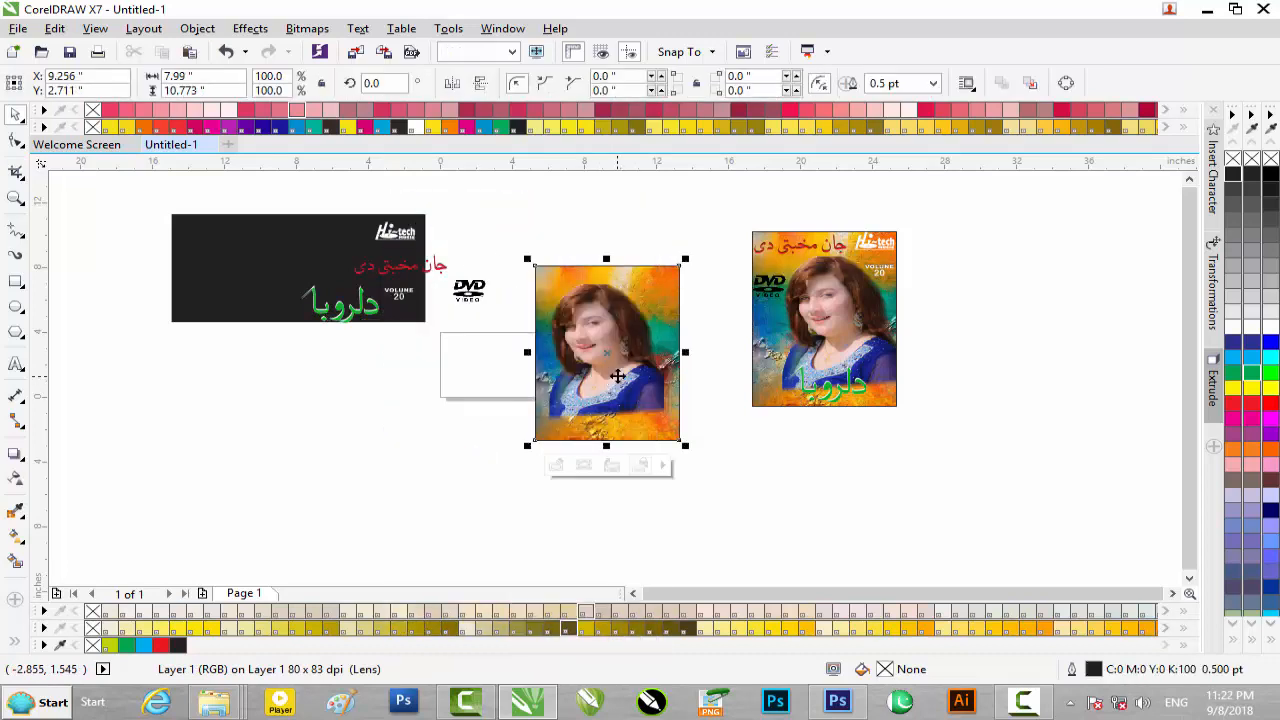
Step: Edit the cover's PowerClip contents and nudge the portrait down to a Y position of about 2.09 inches
left_click(556, 465)
scroll(615, 370, "up", 2)
left_click(600, 345)
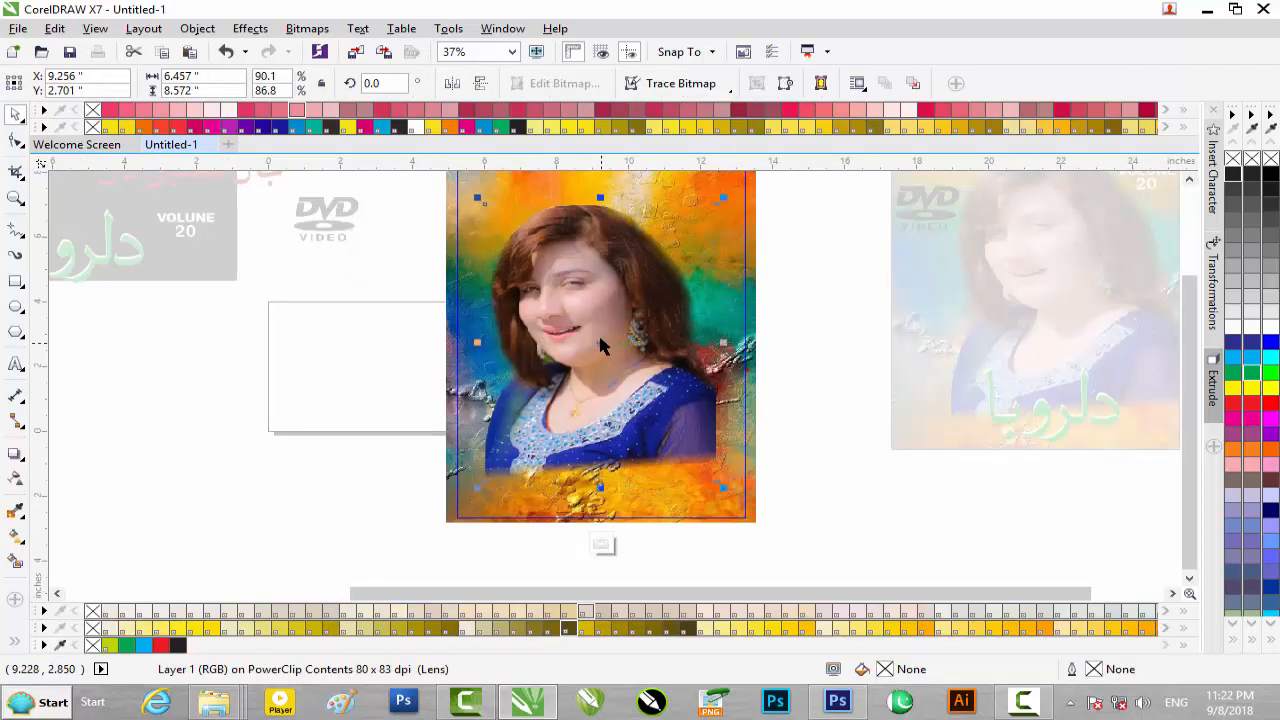
key("Down")
key("Down")
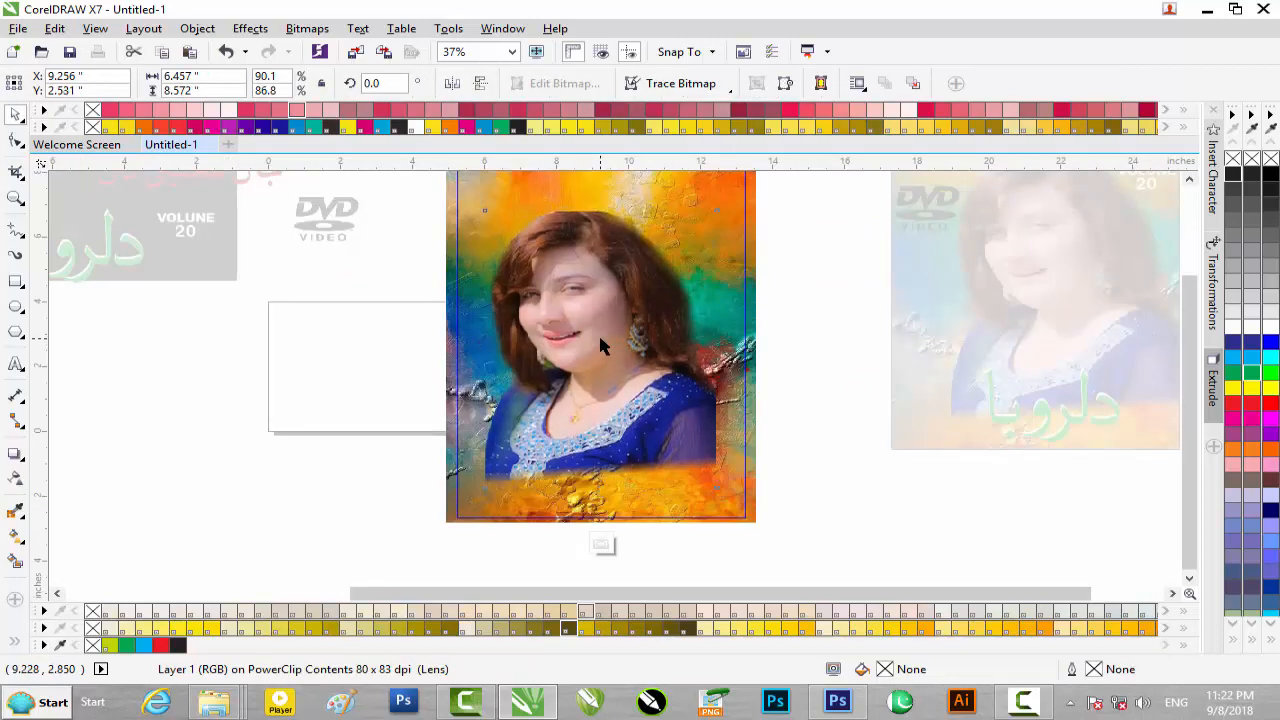
key("Down")
key("Down")
key("Down")
key("Down")
key("Down")
key("Down")
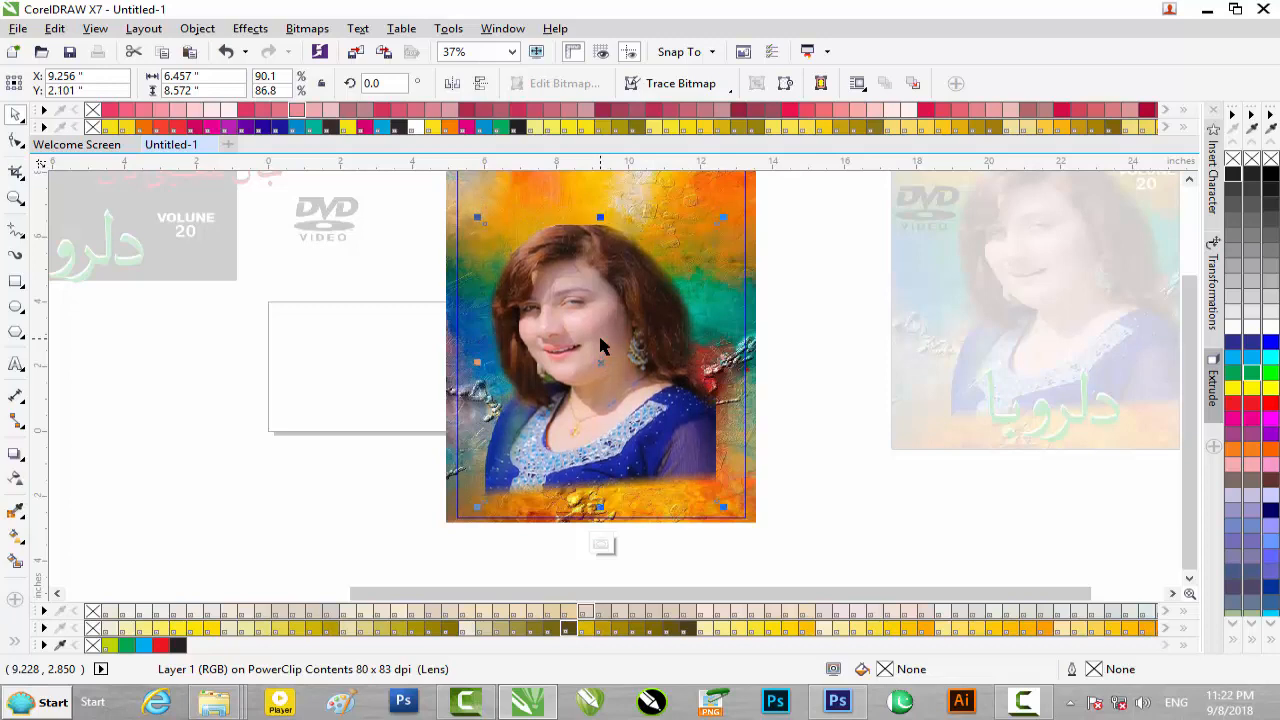
key("Up")
scroll(600, 340, "down", 2)
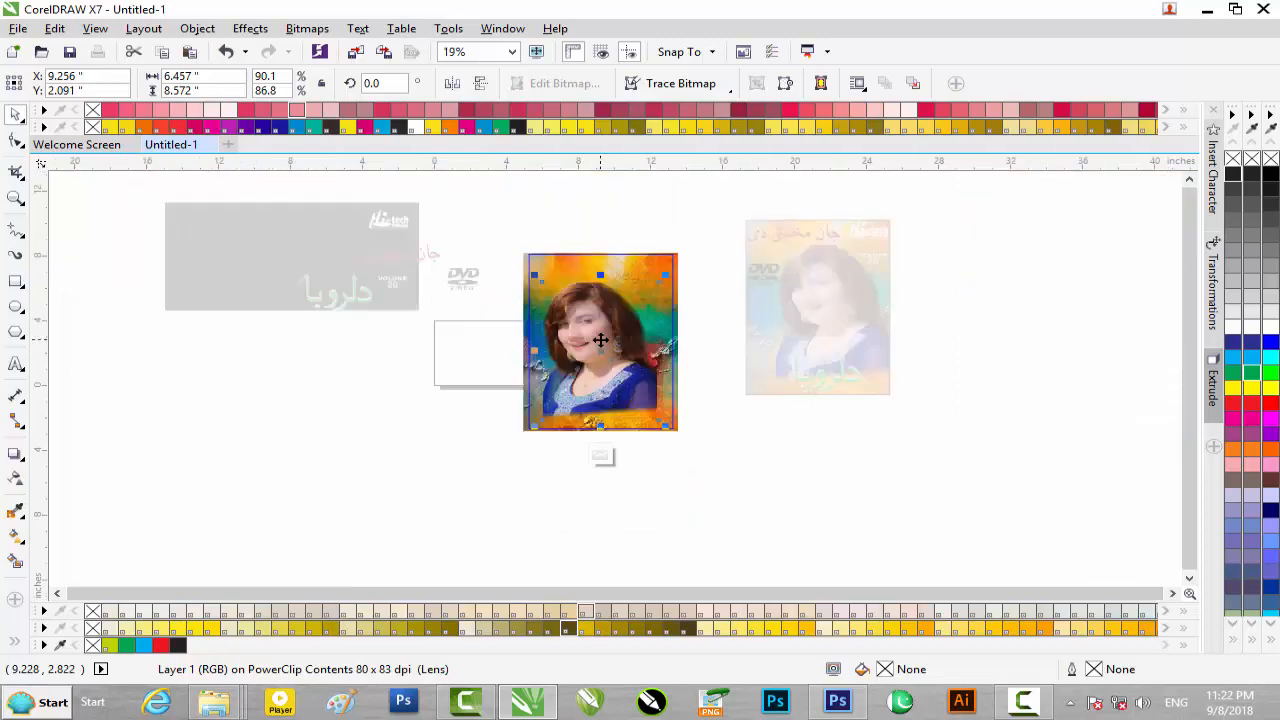
left_click(601, 455)
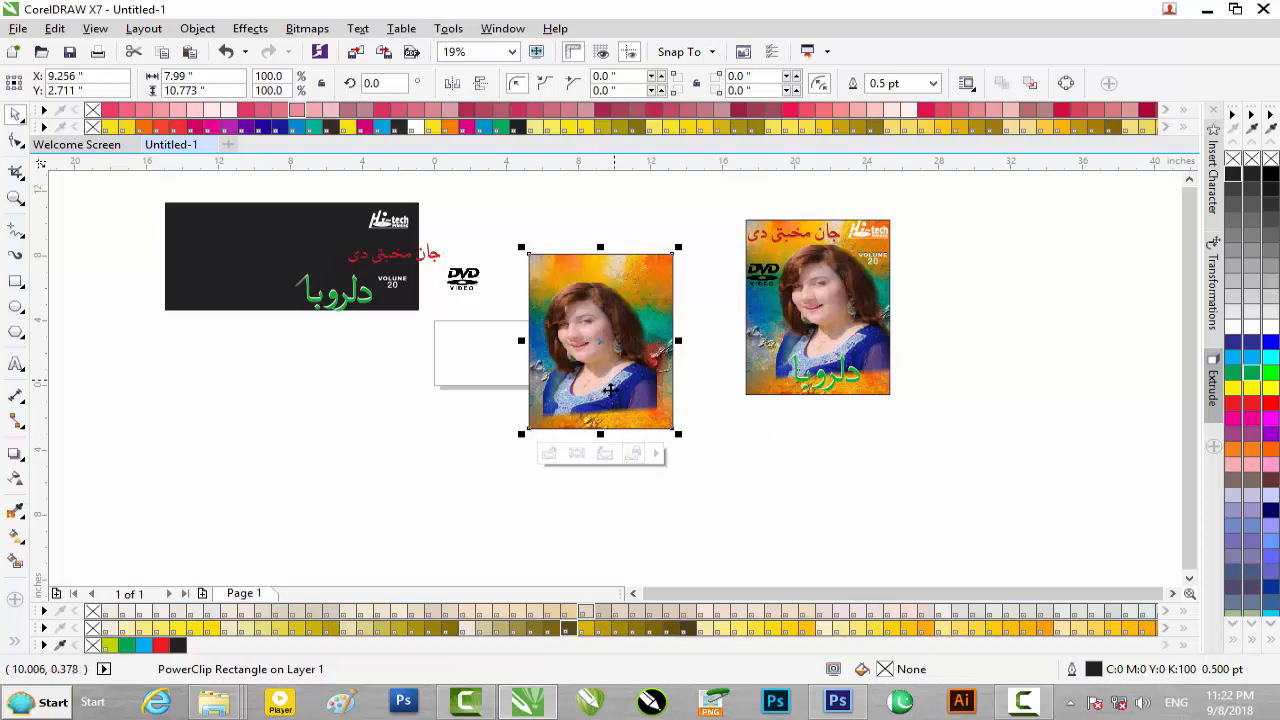
Step: Reopen the PowerClip contents and nudge the portrait right to an X position of about 10.08 inches
left_click(552, 455)
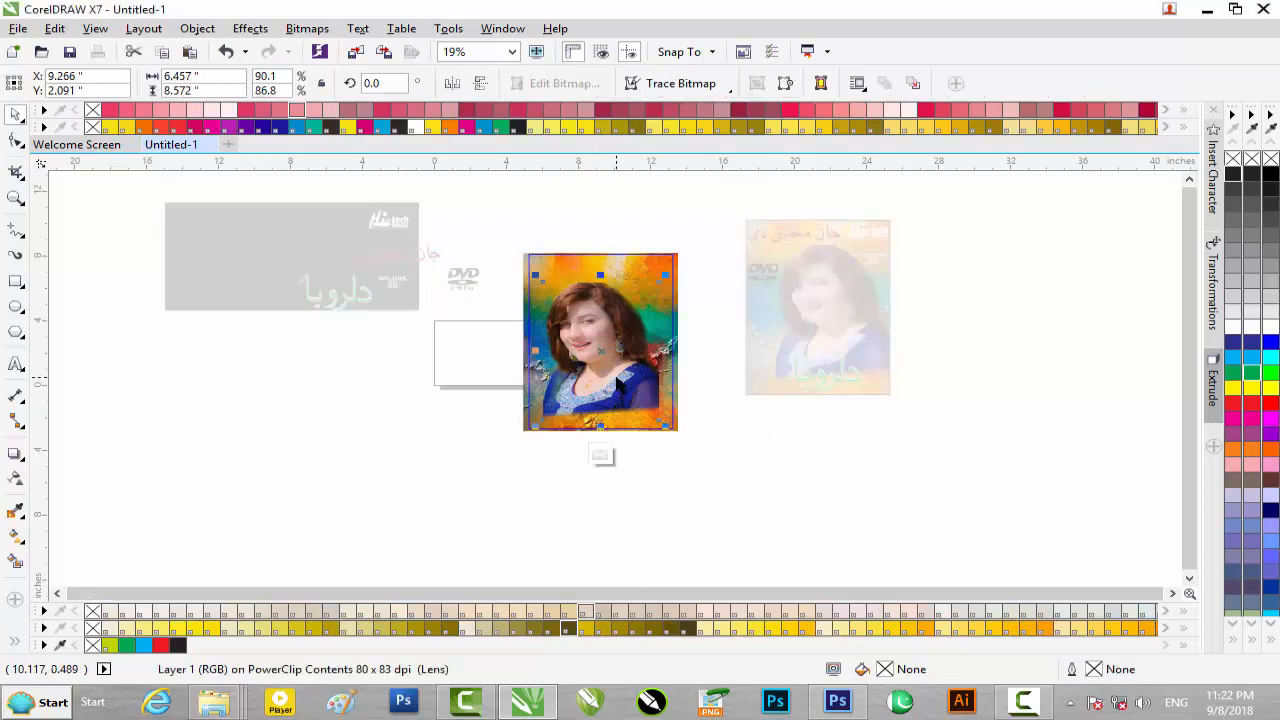
key("Right")
key("Right")
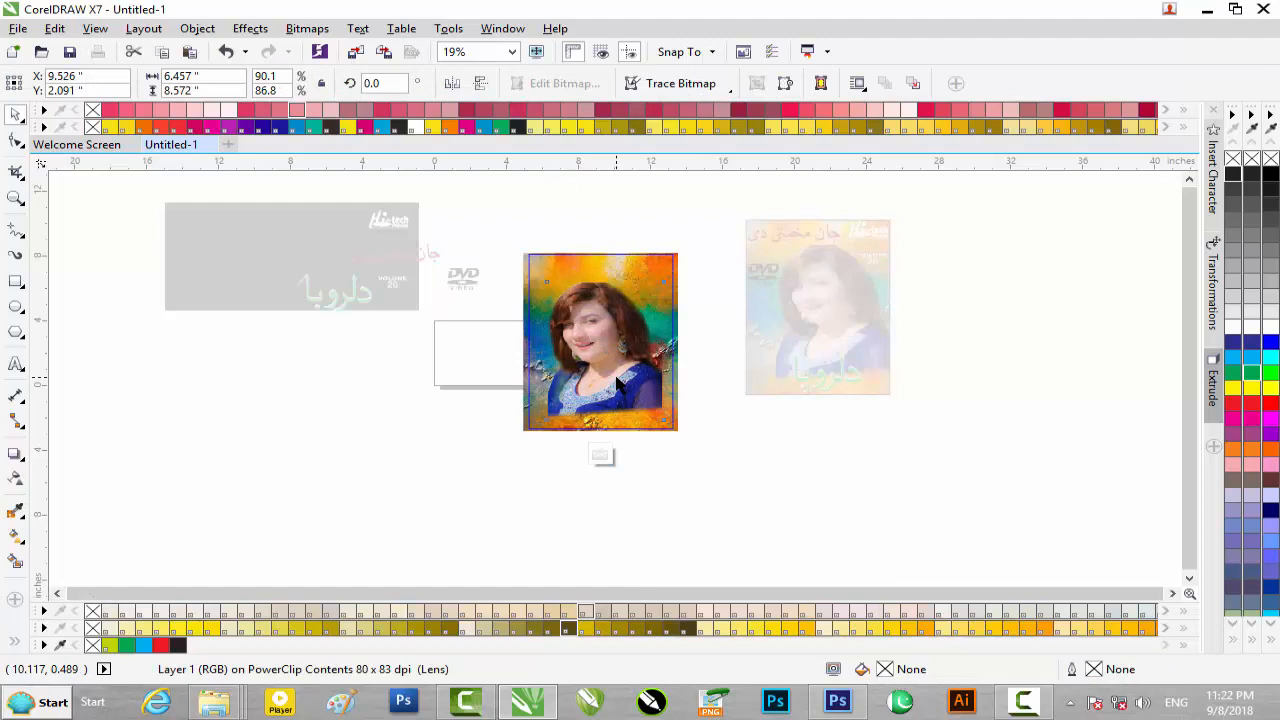
key("Right")
key("Right")
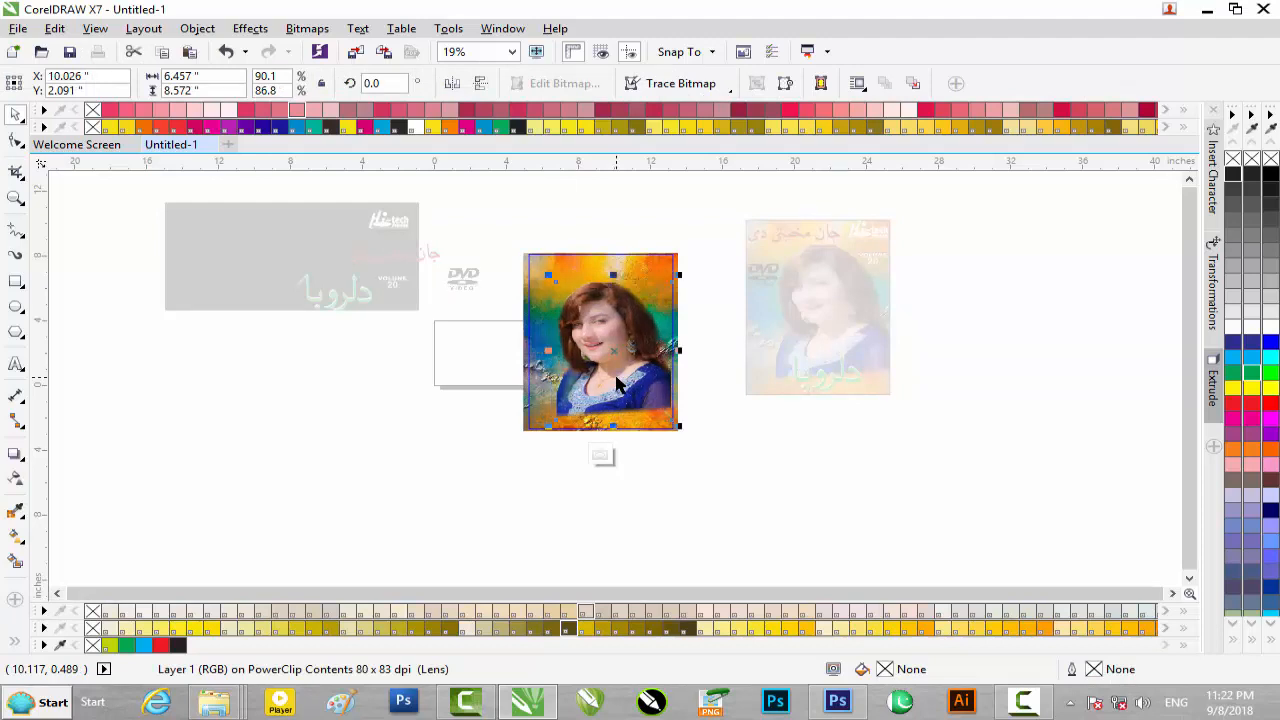
key("Right")
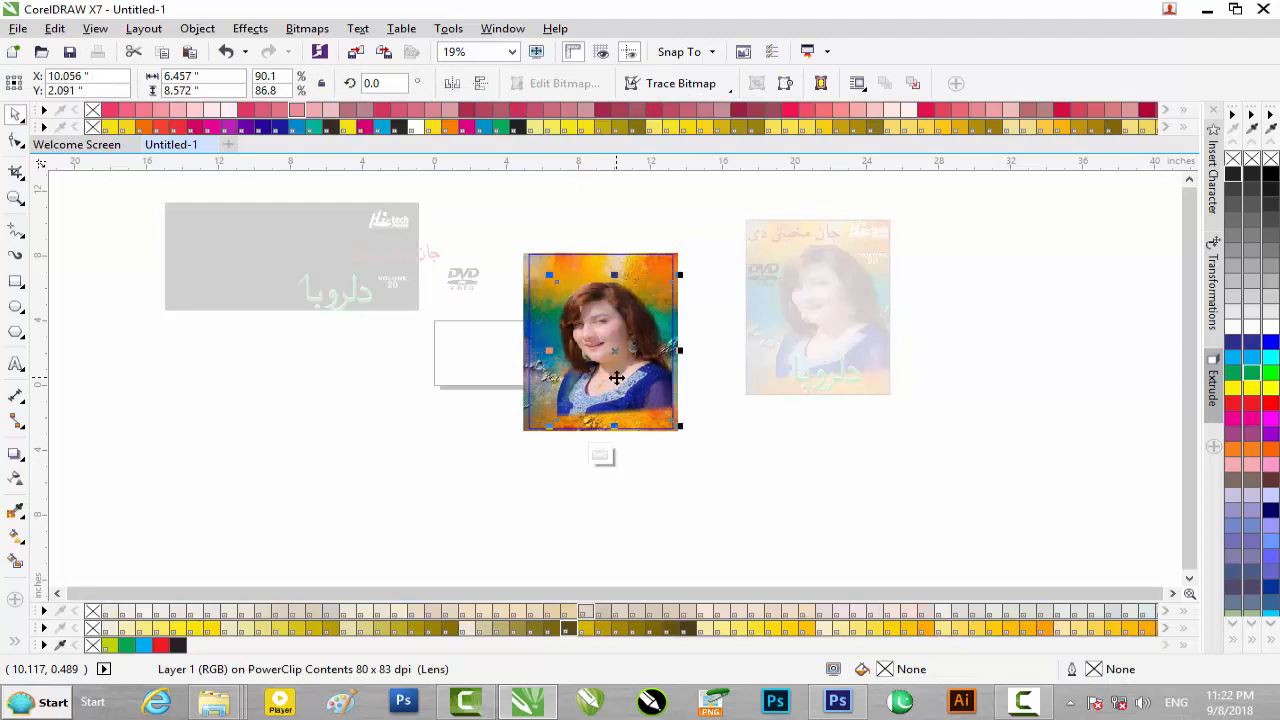
key("Right")
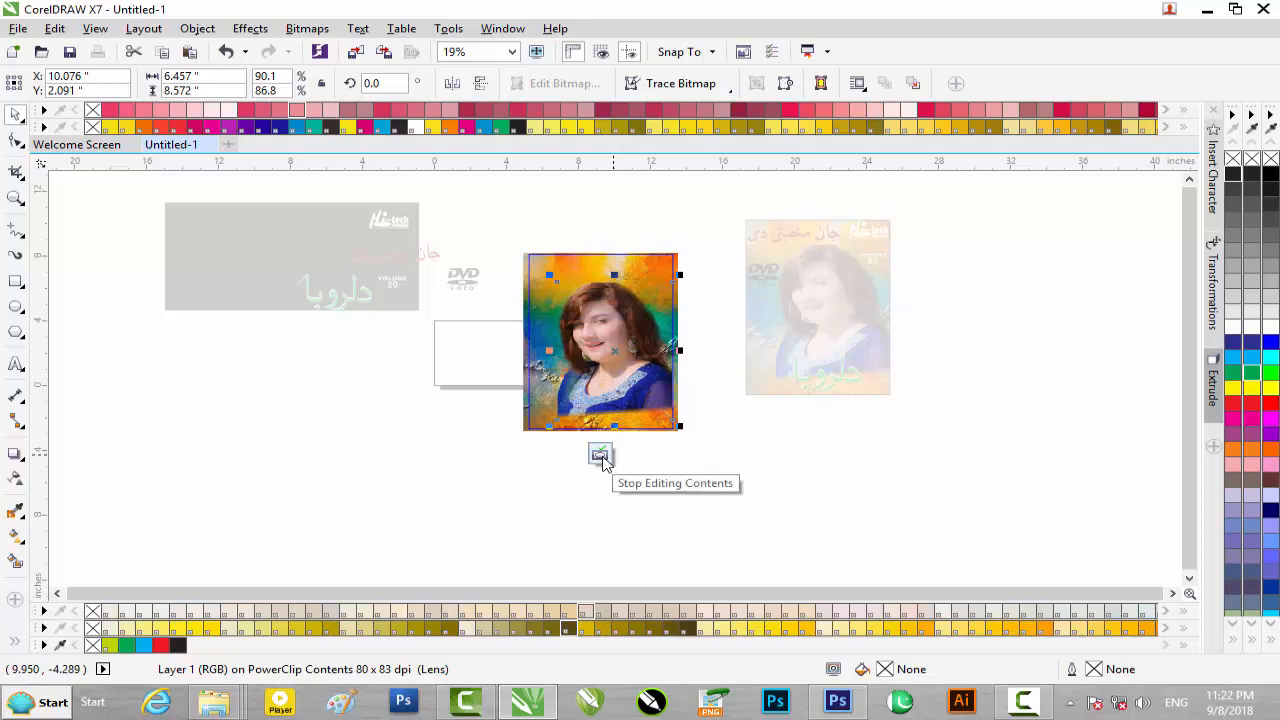
left_click(600, 456)
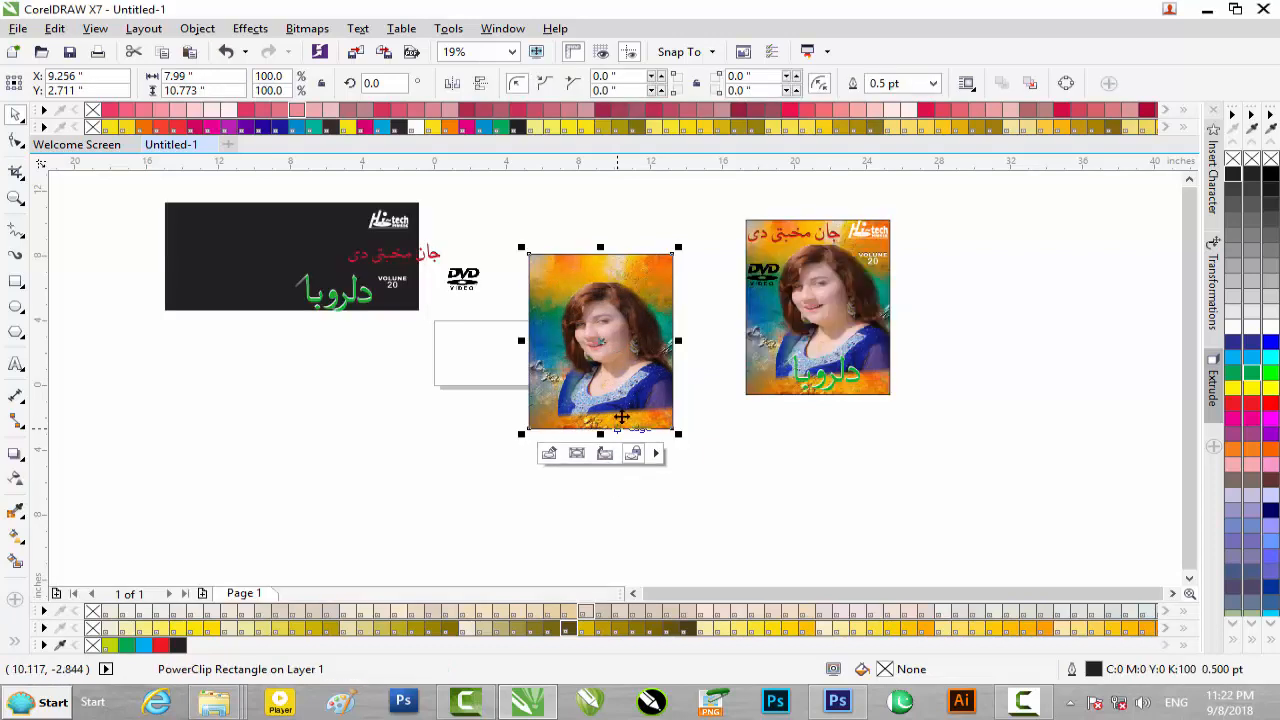
Step: Move the white Hi-tech Music logo to the new cover's upper-right corner and enlarge it to about 2.41 inches wide
scroll(624, 402, "up", 1)
scroll(624, 402, "down", 1)
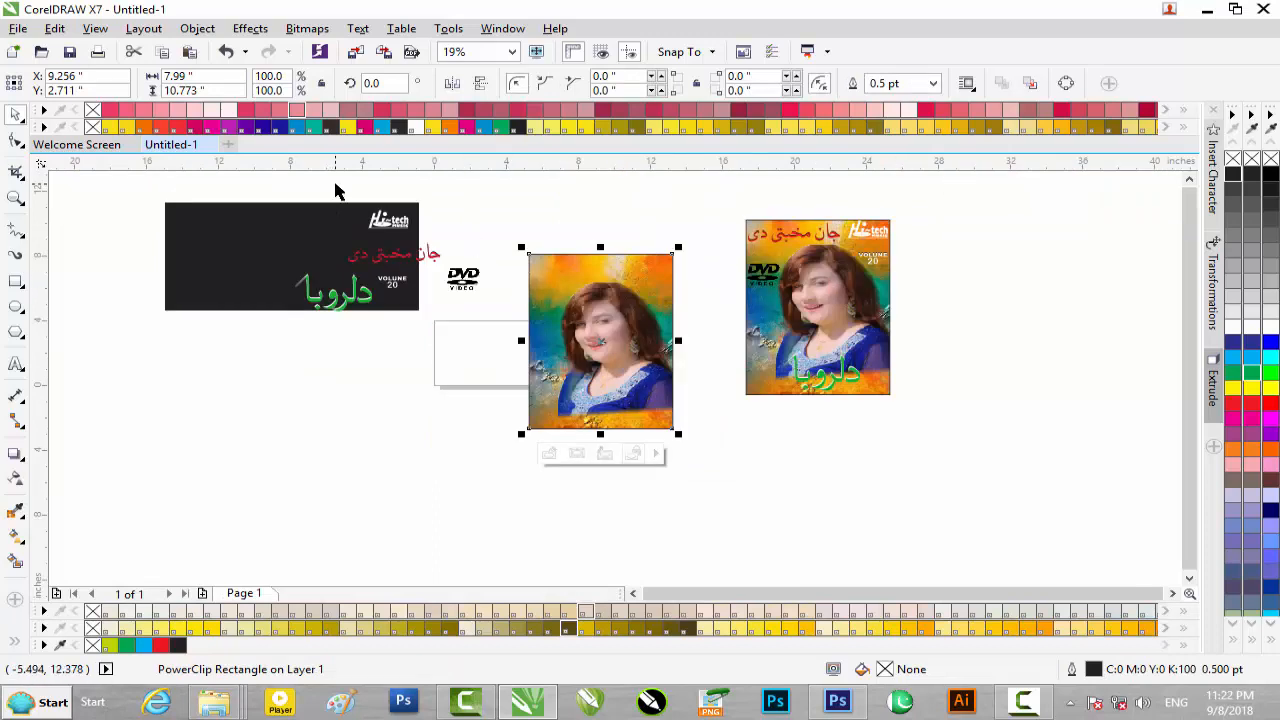
left_click_drag(400, 222, 660, 275)
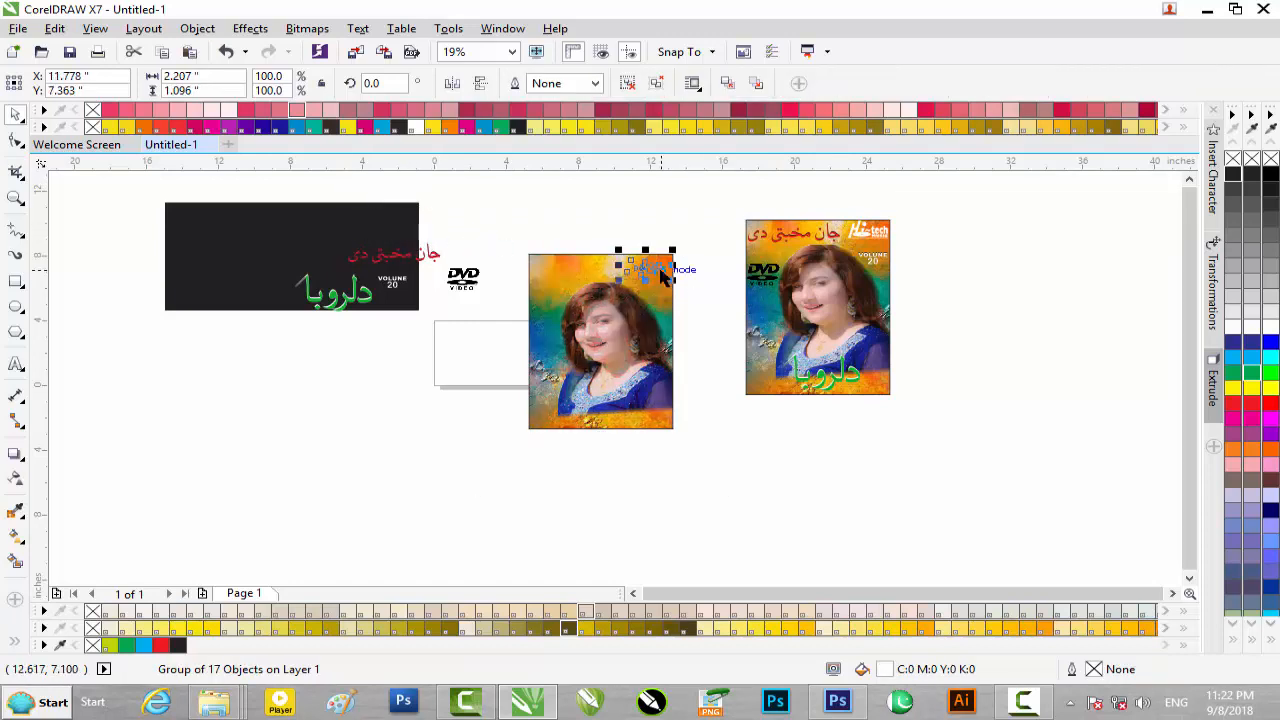
scroll(660, 277, "up", 4)
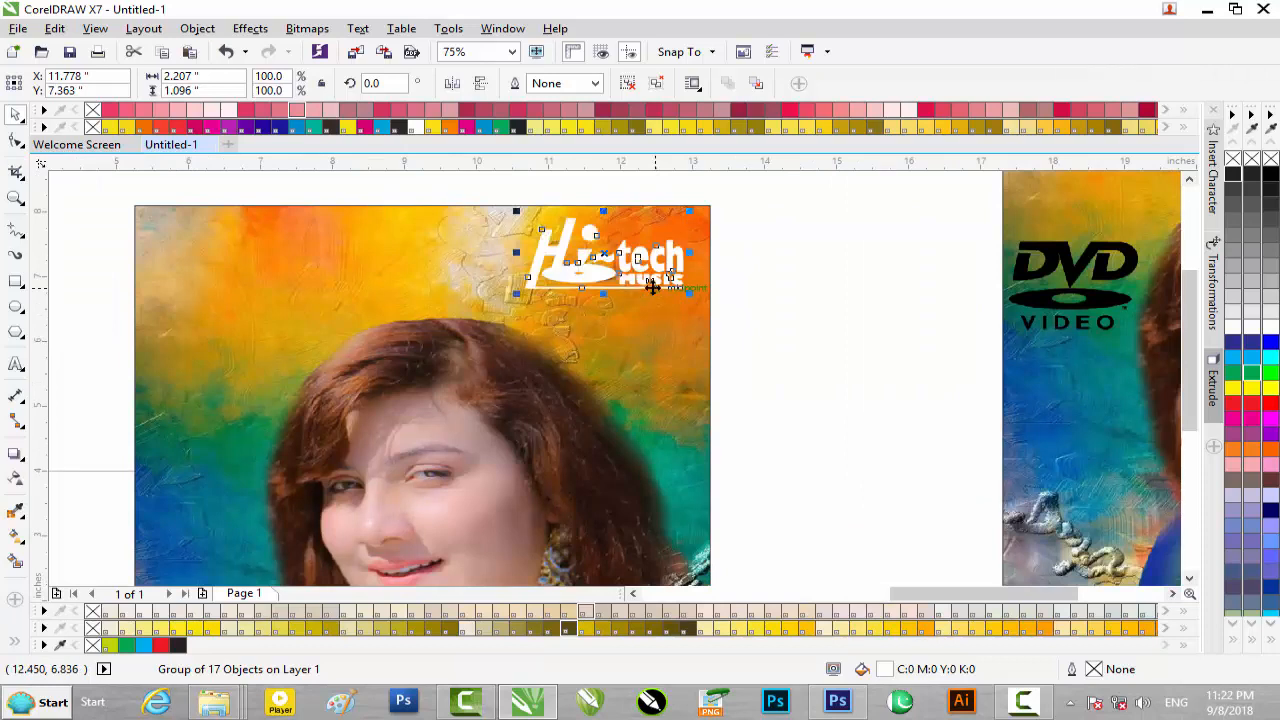
scroll(700, 273, "down", 1)
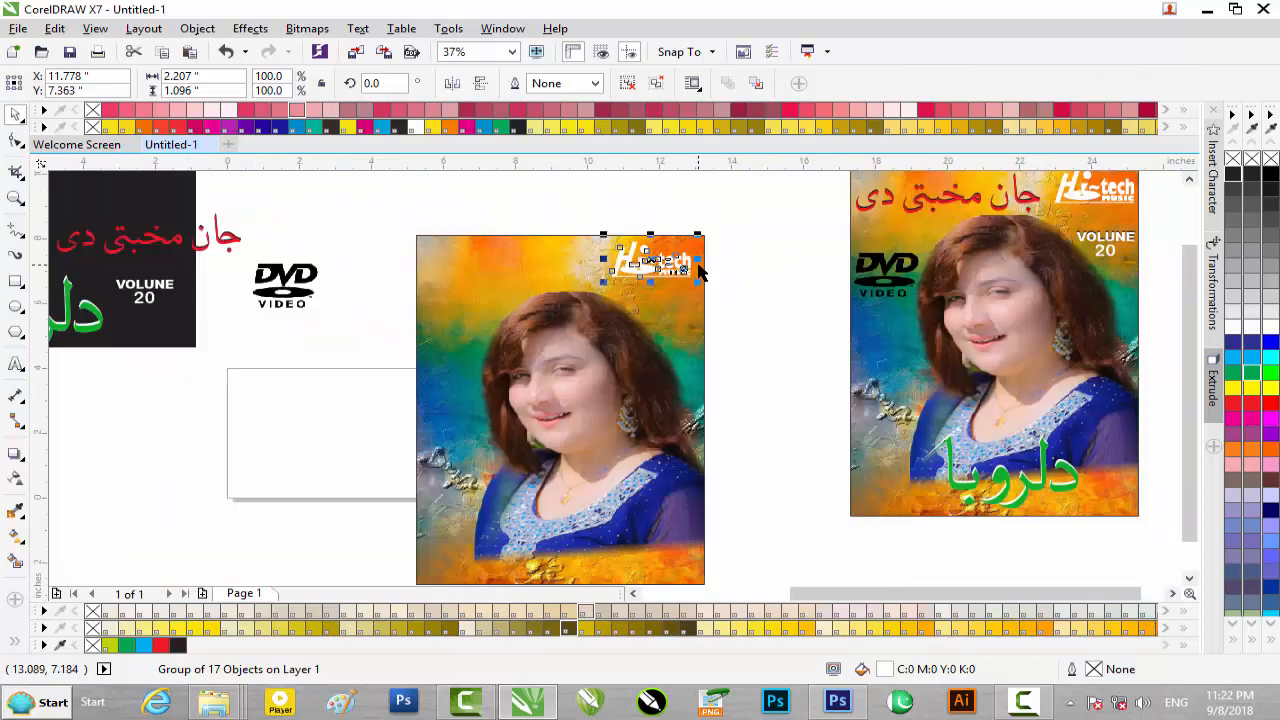
scroll(700, 273, "up", 1)
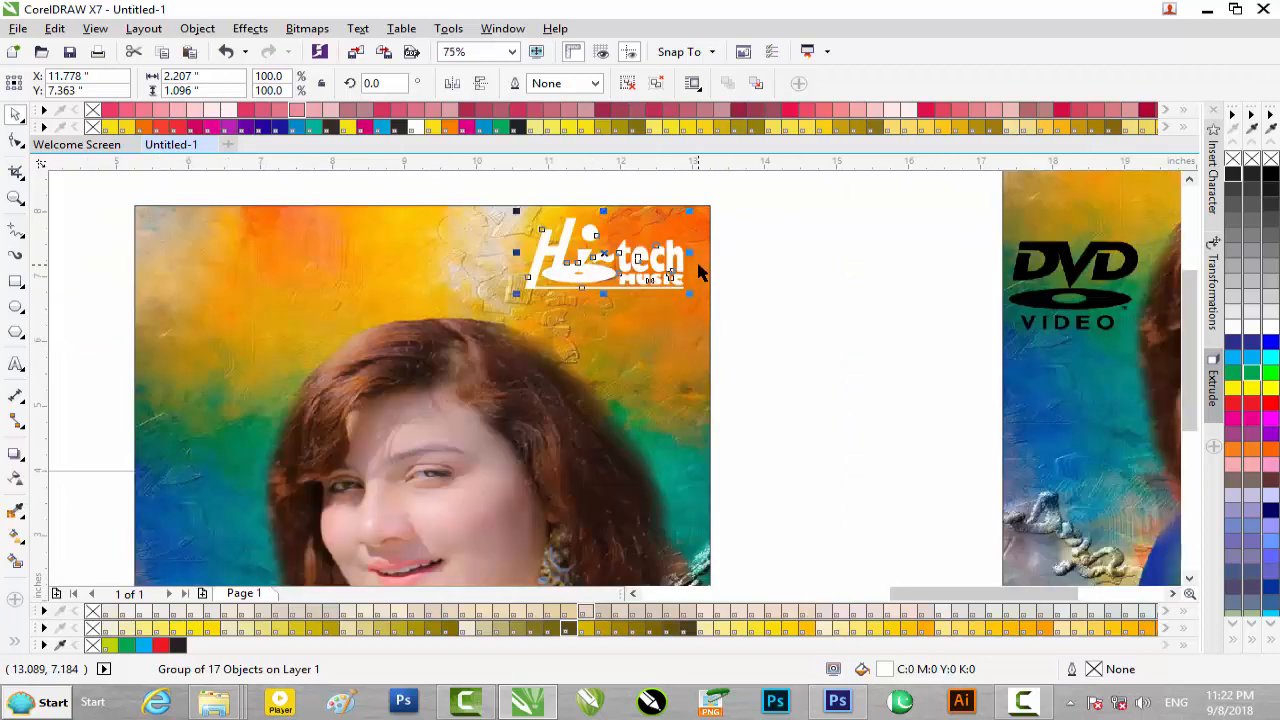
left_click_drag(690, 213, 706, 210)
scroll(706, 215, "down", 1)
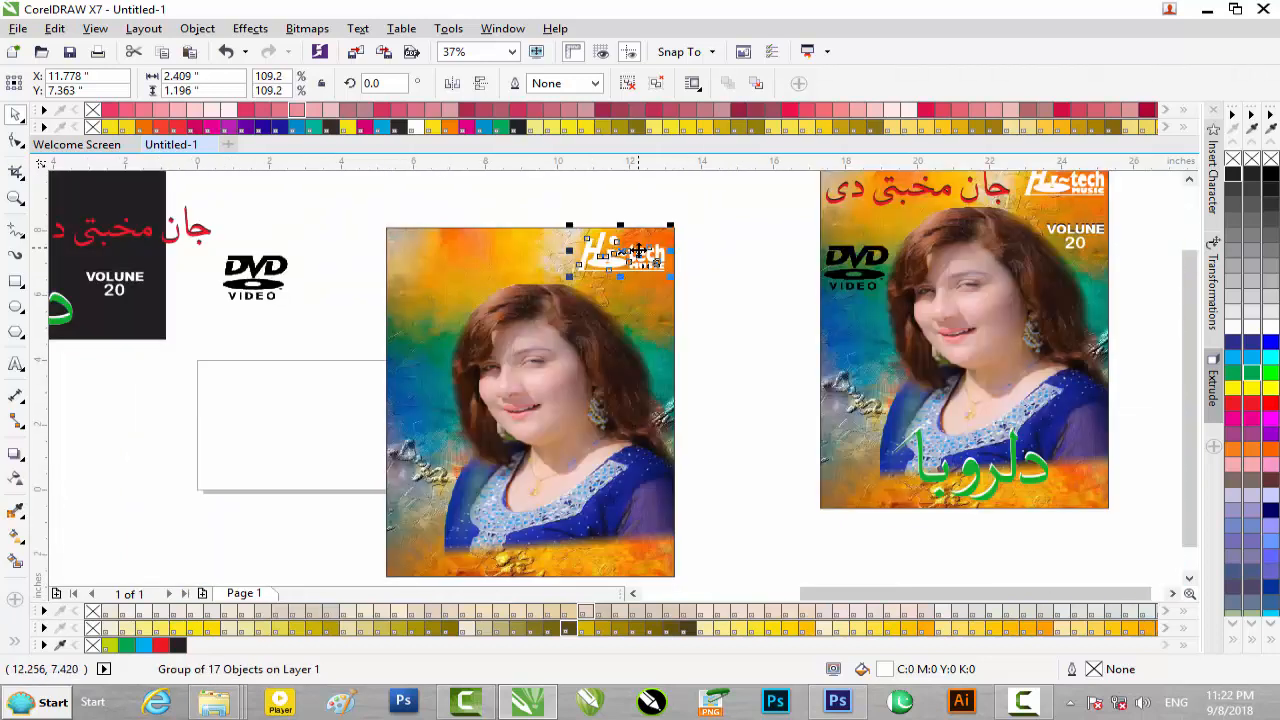
Step: Move the black DVD Video logo onto the new cover's left edge, beside the portrait's hair, at about X 6.59, Y 4.67 inches
left_click(268, 270)
left_click_drag(268, 270, 423, 339)
scroll(423, 339, "up", 1)
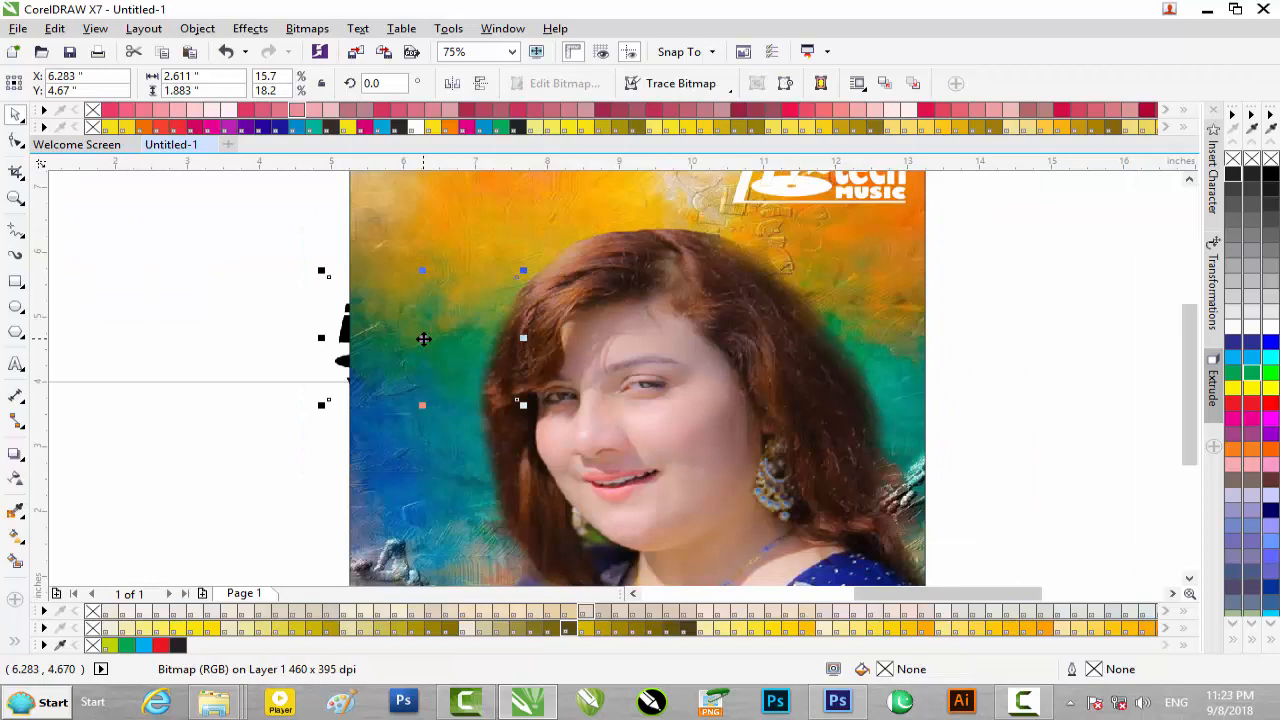
key("Right")
key("Right")
key("Right")
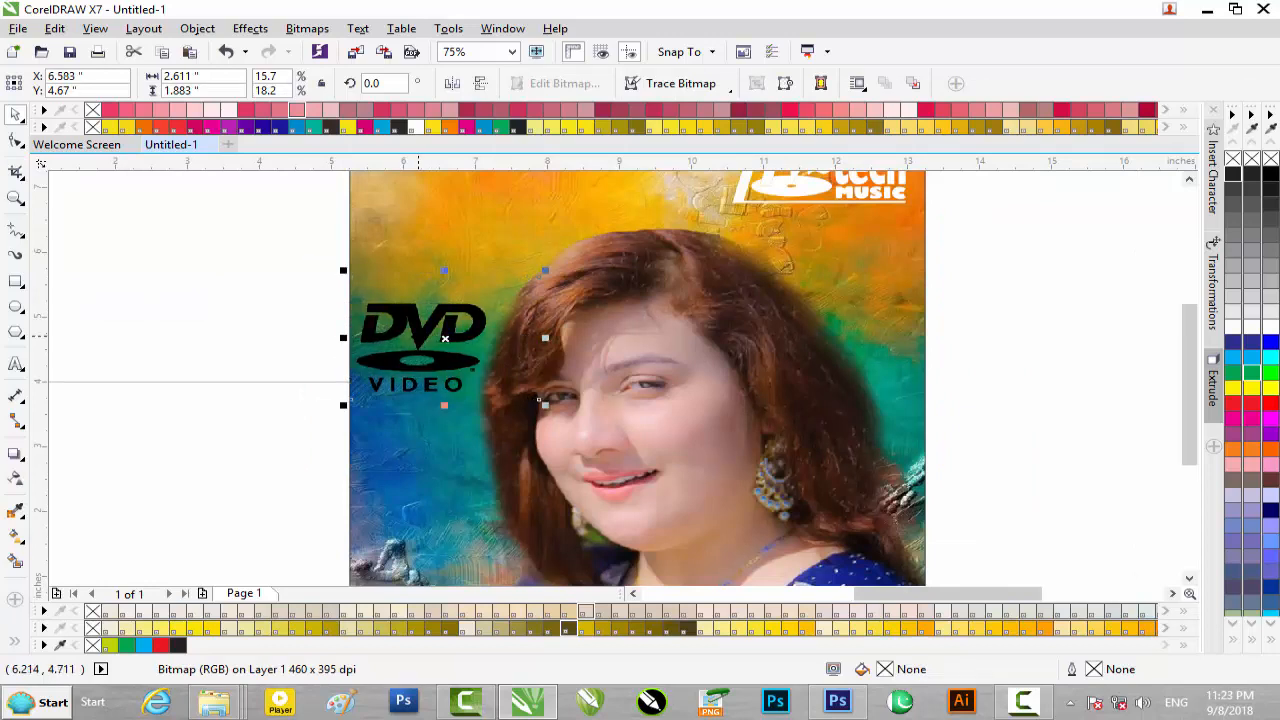
scroll(418, 339, "down", 1)
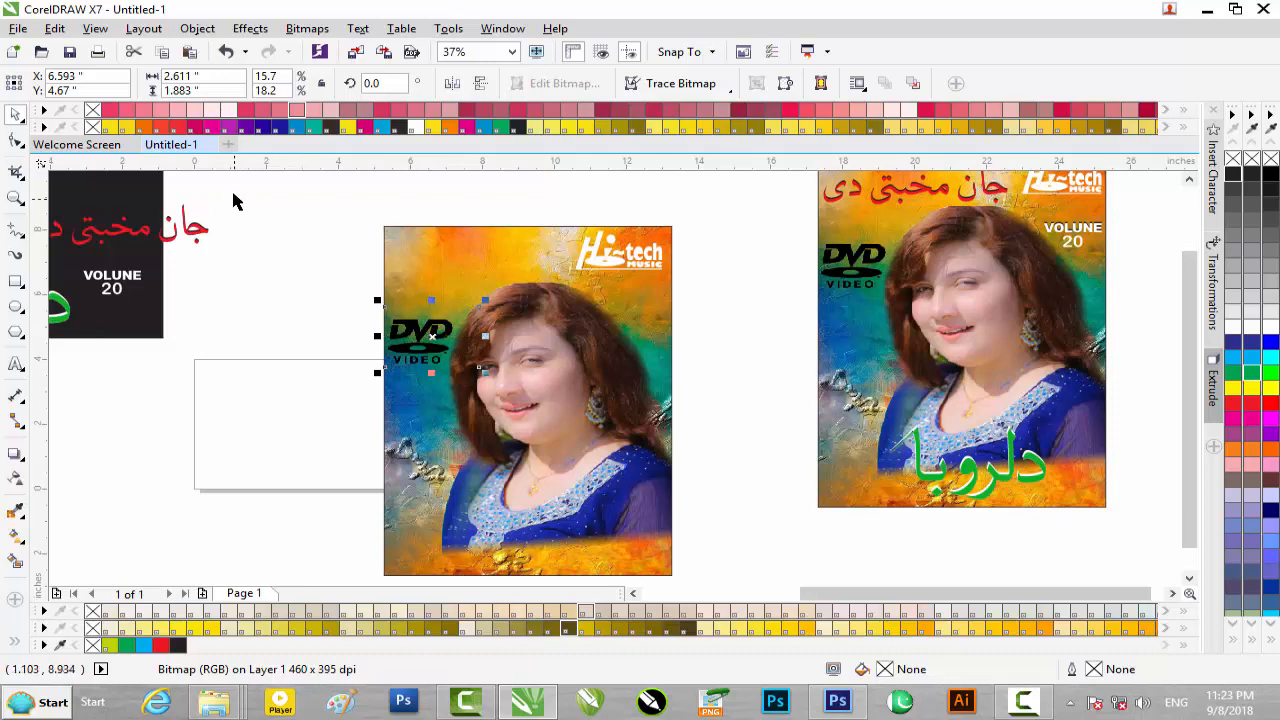
Step: Move the red Urdu title from the dark rectangle to the cover's upper-left corner, at about X 7.98, Y 7.37 inches
scroll(135, 258, "left", 2)
left_click(126, 247)
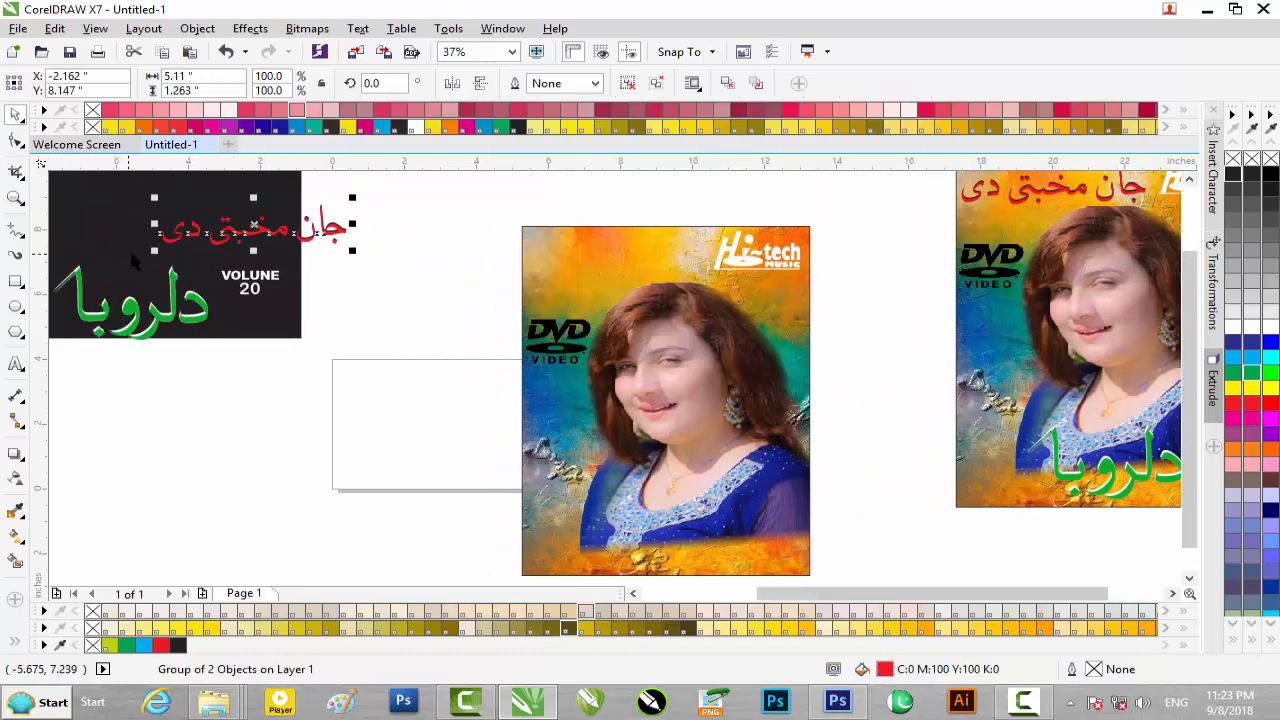
left_click_drag(258, 229, 625, 245)
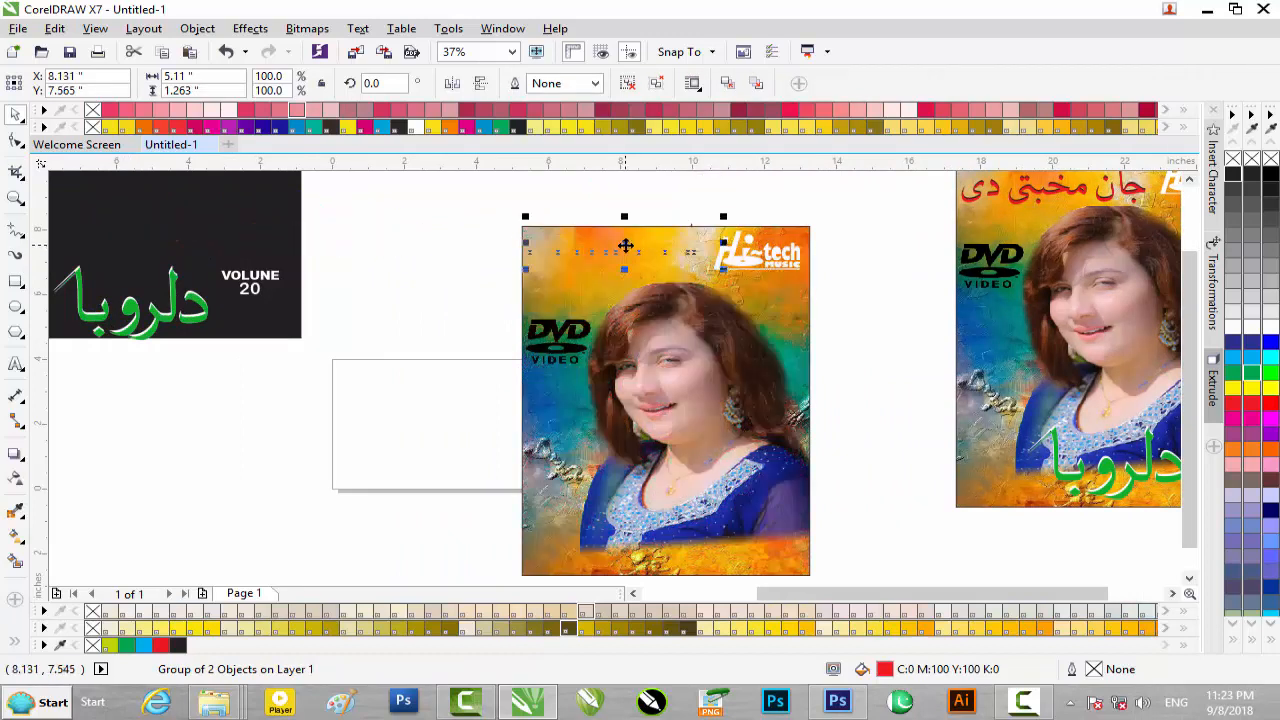
scroll(625, 245, "up", 2)
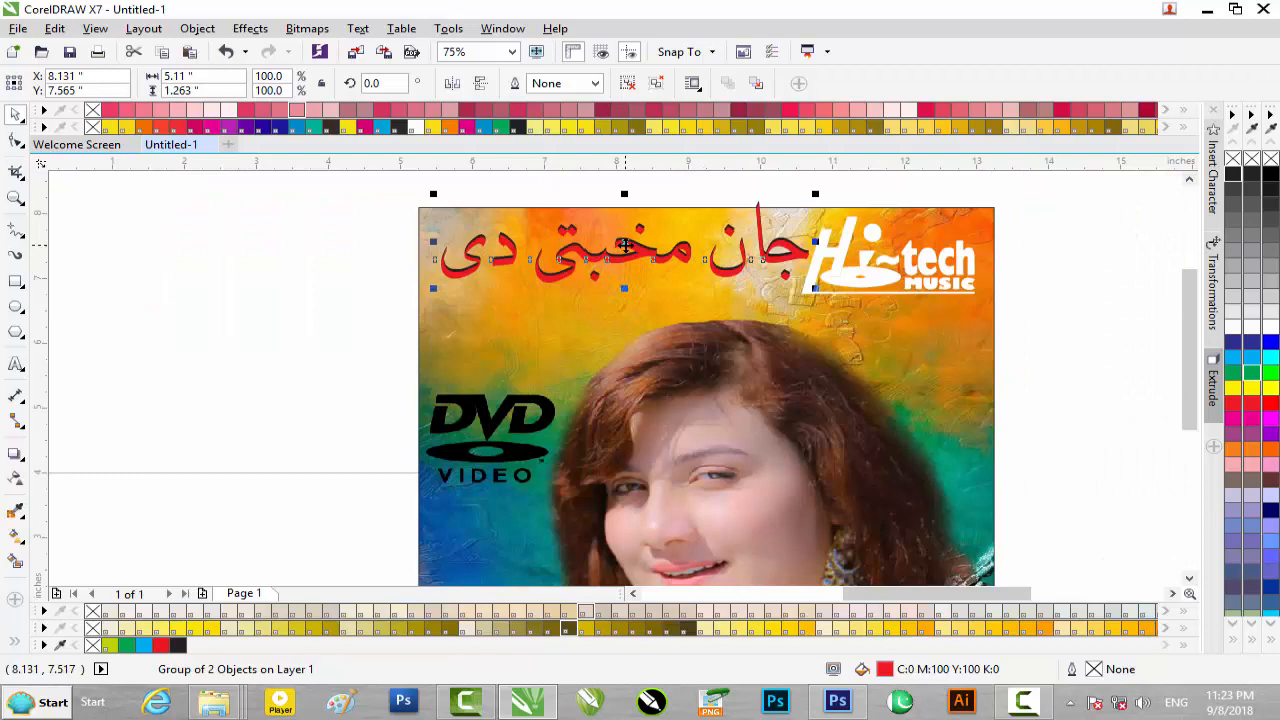
left_click_drag(625, 245, 625, 246)
key("Left")
key("Left")
key("Left")
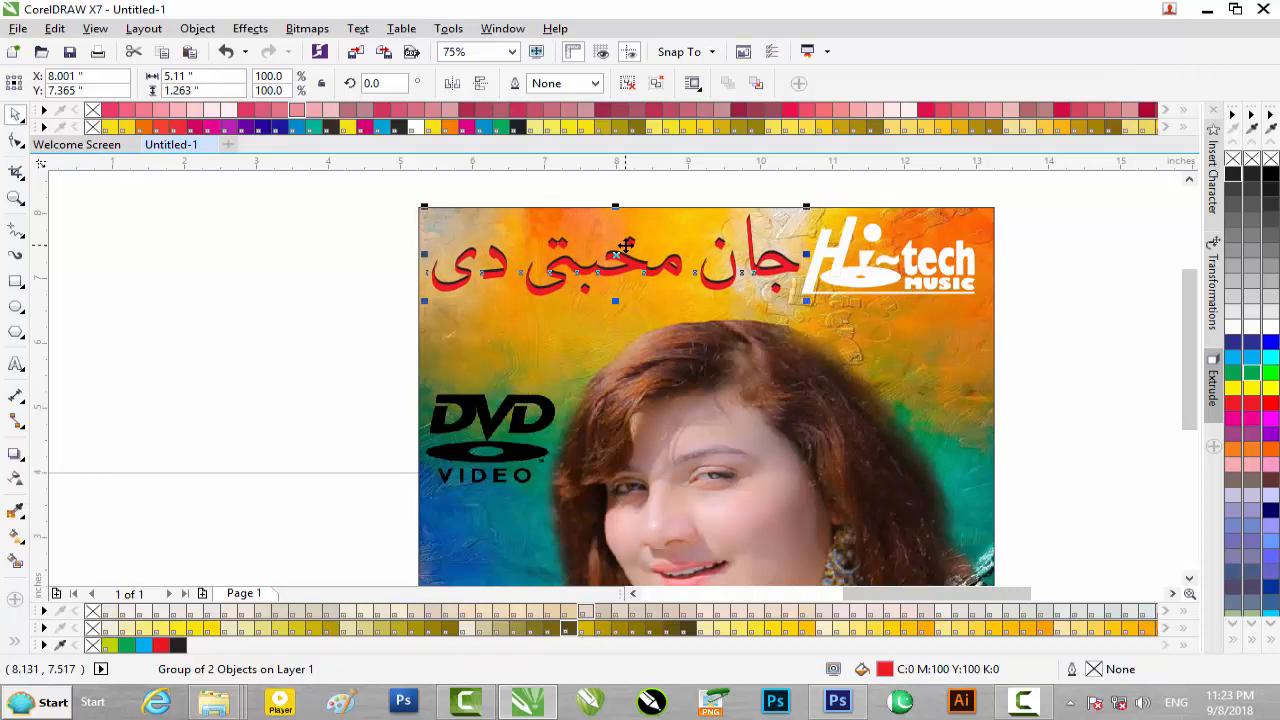
Step: Place the white VOLUNE 20 text on the cover beneath the Hi-tech Music logo, at about X 12.21, Y 5.77 inches
scroll(625, 245, "down", 1)
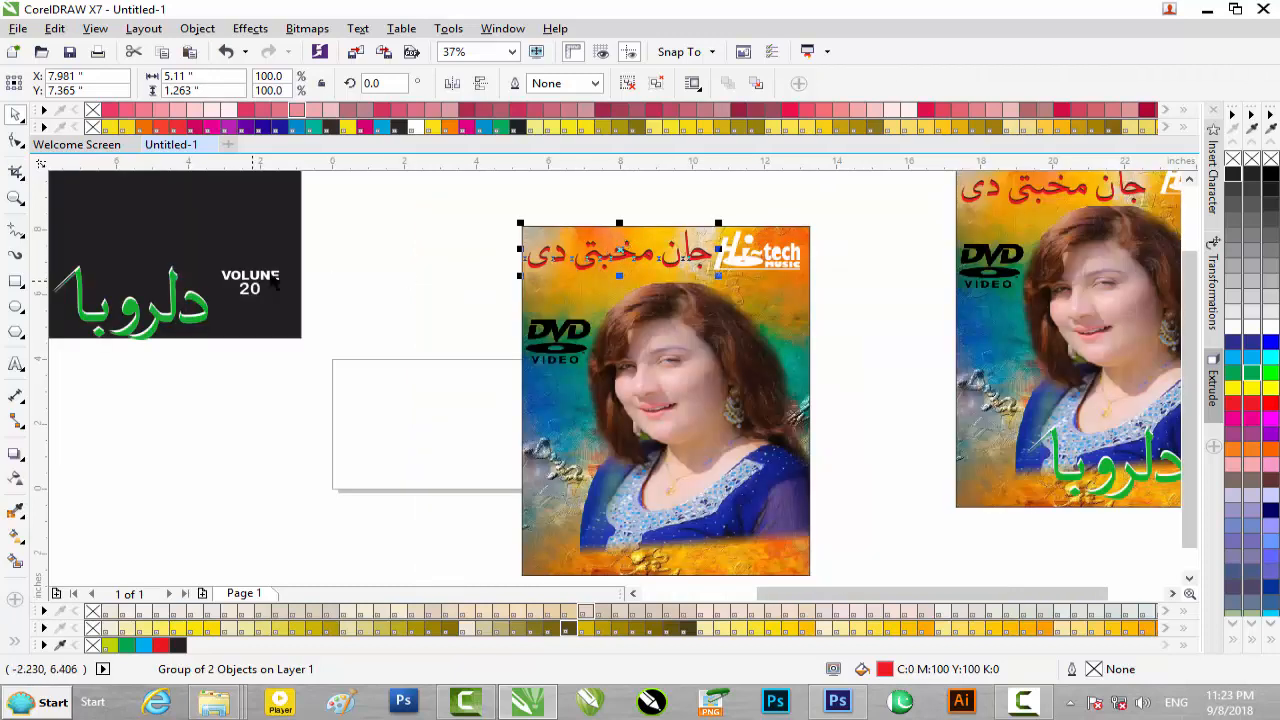
left_click(245, 283)
left_click_drag(245, 283, 773, 298)
scroll(773, 300, "up", 1)
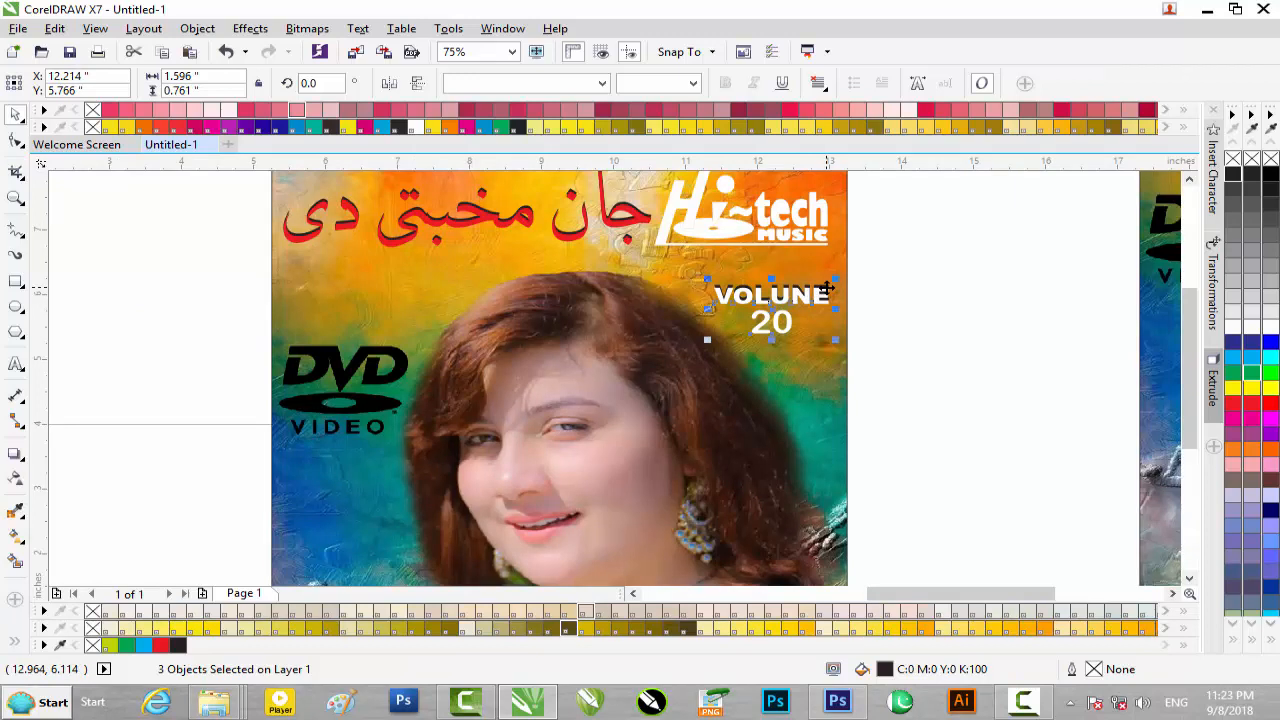
Step: Move the green title onto the cover's lower edge at about X 8.64, Y -1.14 inches and enlarge it to about 5.10 inches wide
scroll(826, 289, "down", 1)
scroll(326, 297, "down", 1)
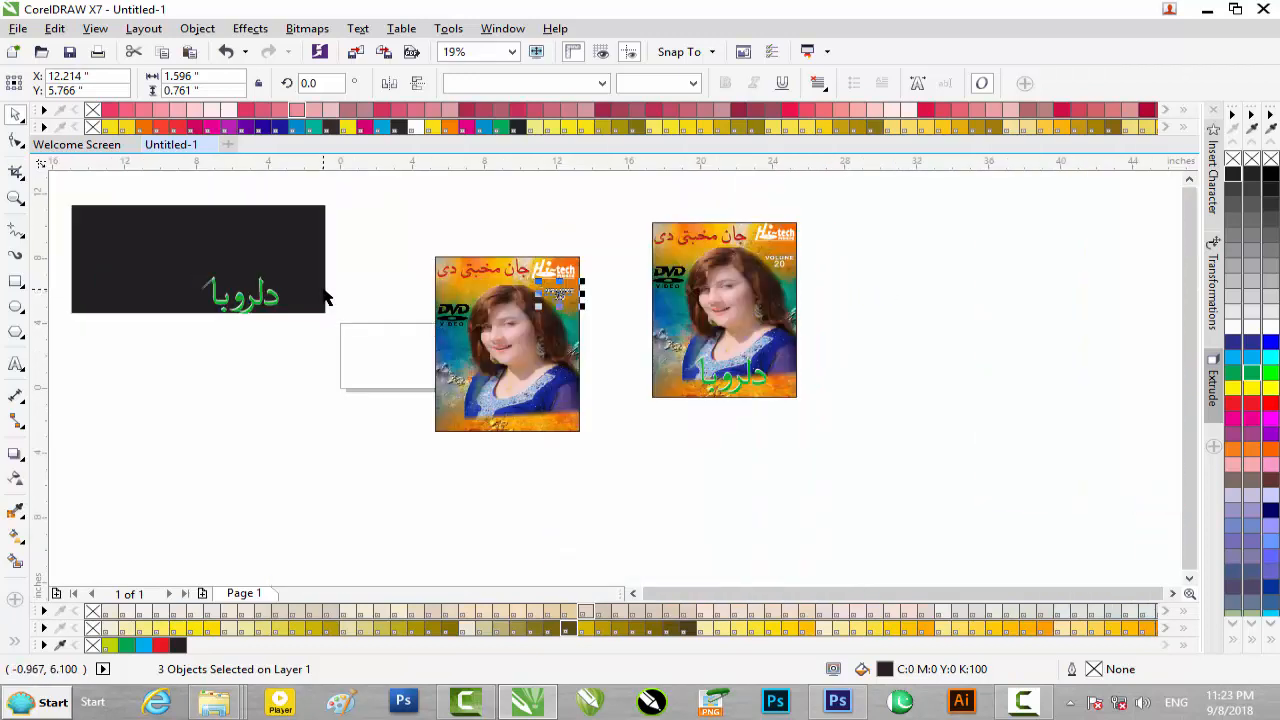
left_click_drag(308, 321, 189, 269)
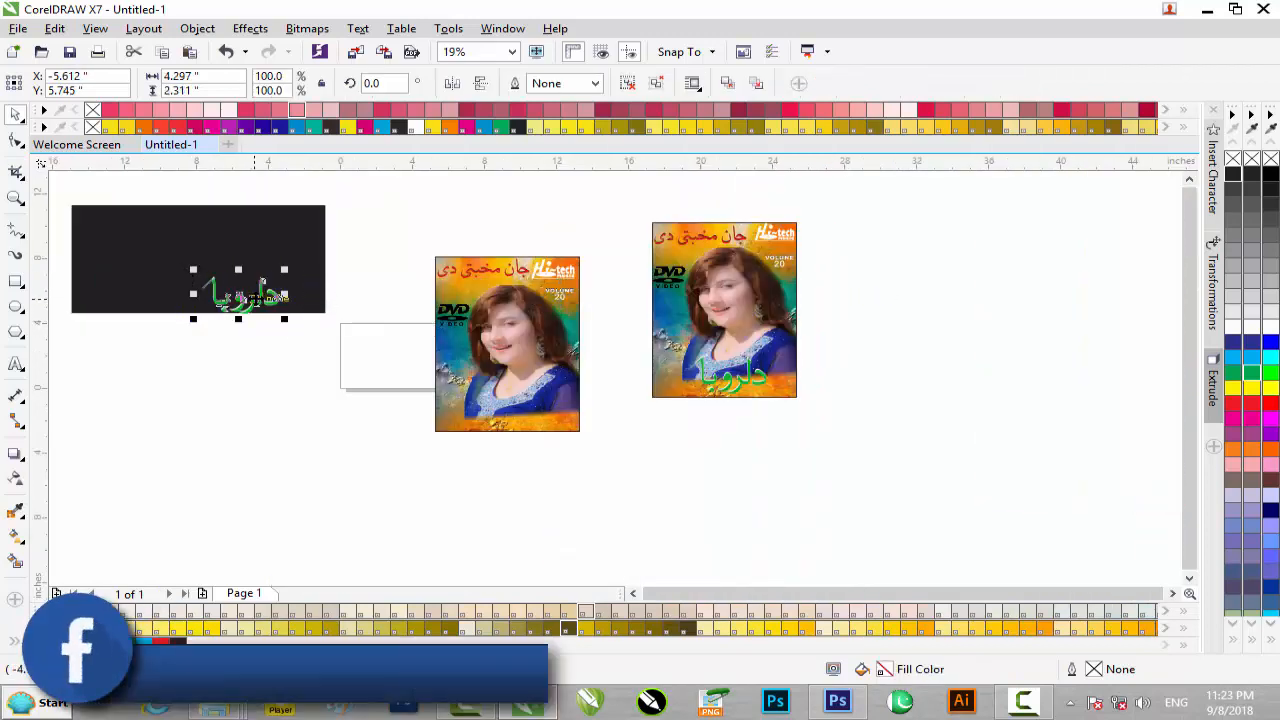
left_click_drag(277, 298, 503, 410)
left_click_drag(428, 392, 508, 419)
scroll(508, 419, "up", 2)
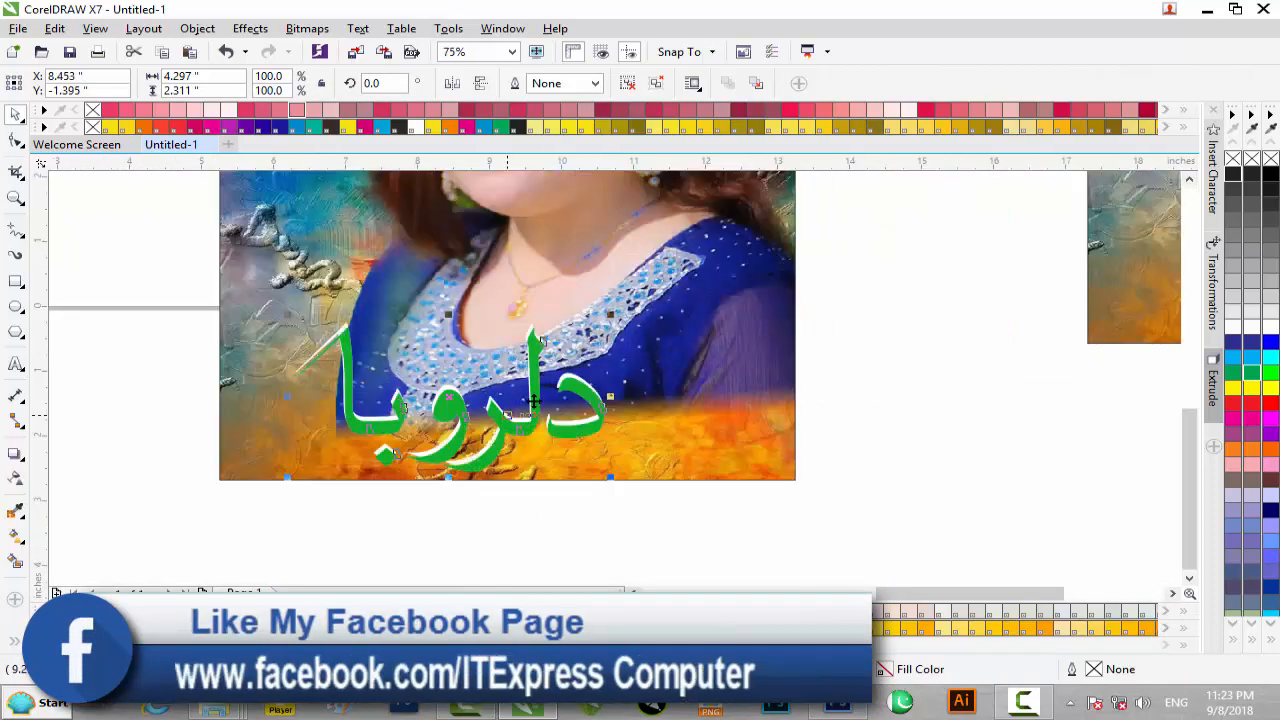
left_click_drag(605, 476, 638, 488)
mouse_move(552, 408)
left_mouse_down()
mouse_move(548, 418)
mouse_move(559, 393)
left_mouse_up()
Step: Delete the finished reference cover beside the new one and the empty dark rectangle
scroll(559, 393, "down", 2)
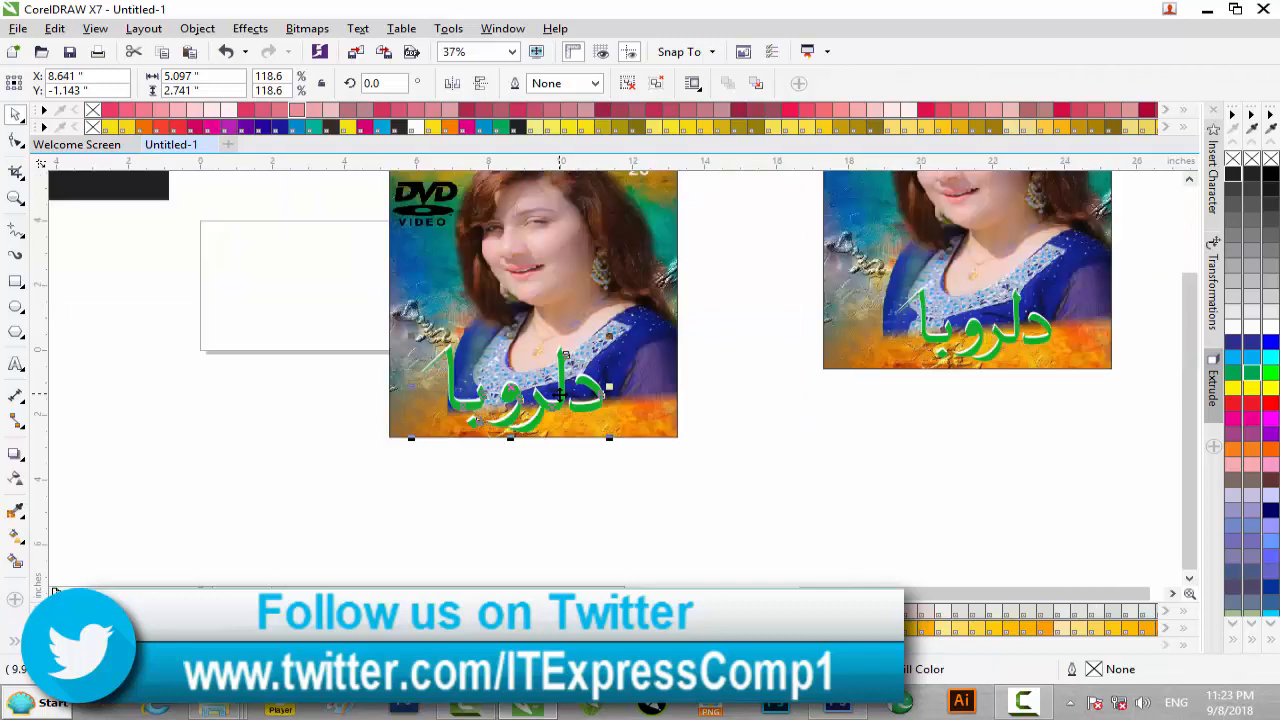
scroll(559, 393, "down", 1)
left_click_drag(915, 408, 677, 202)
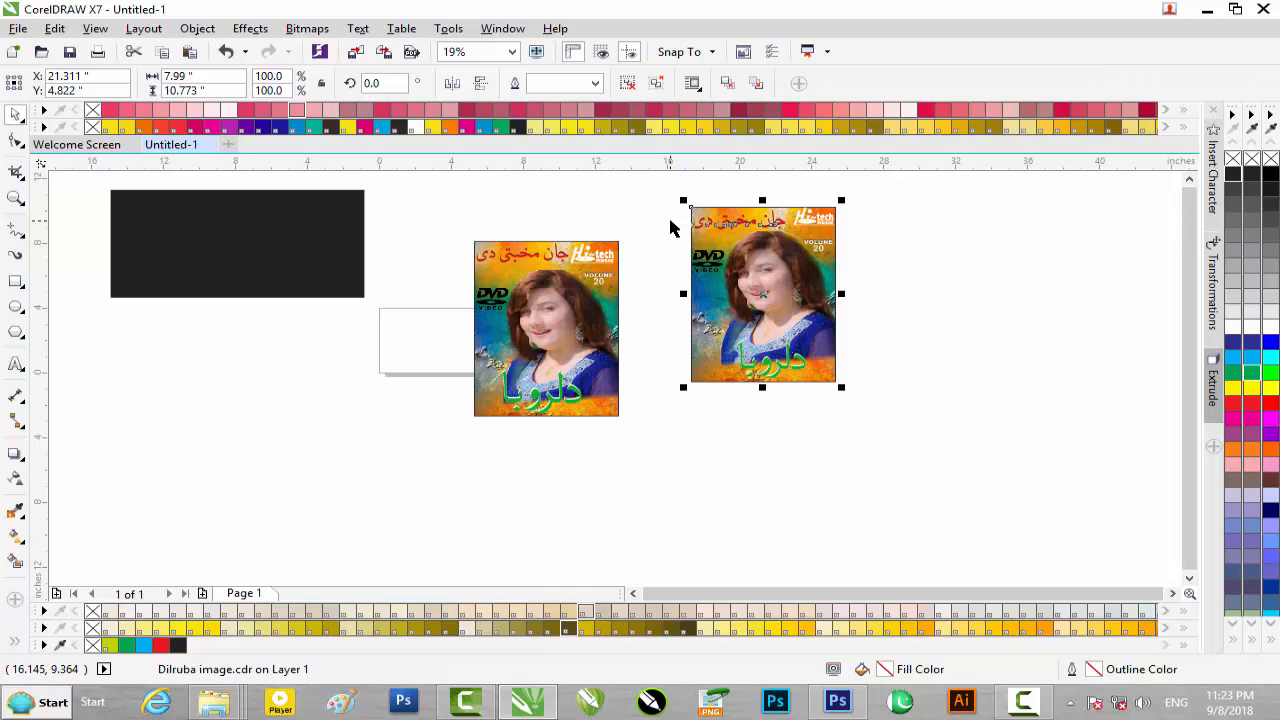
key("Delete")
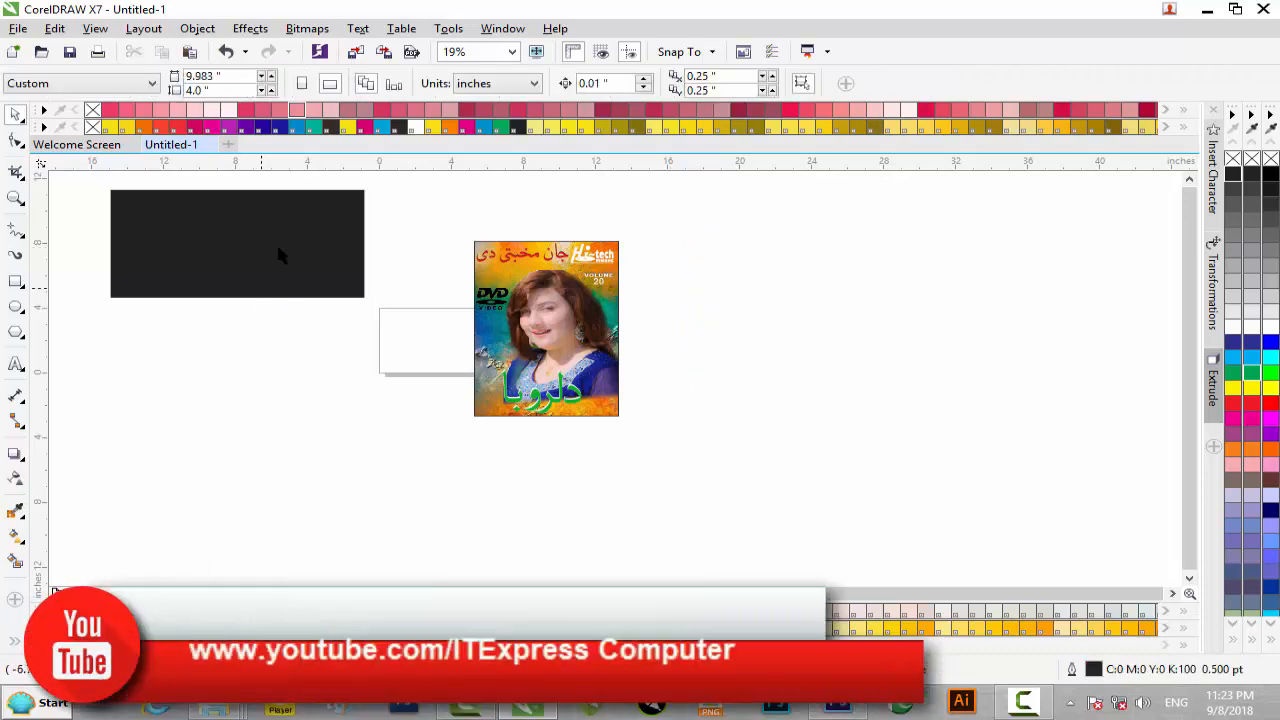
right_click(279, 250)
left_click(320, 252)
key("Delete")
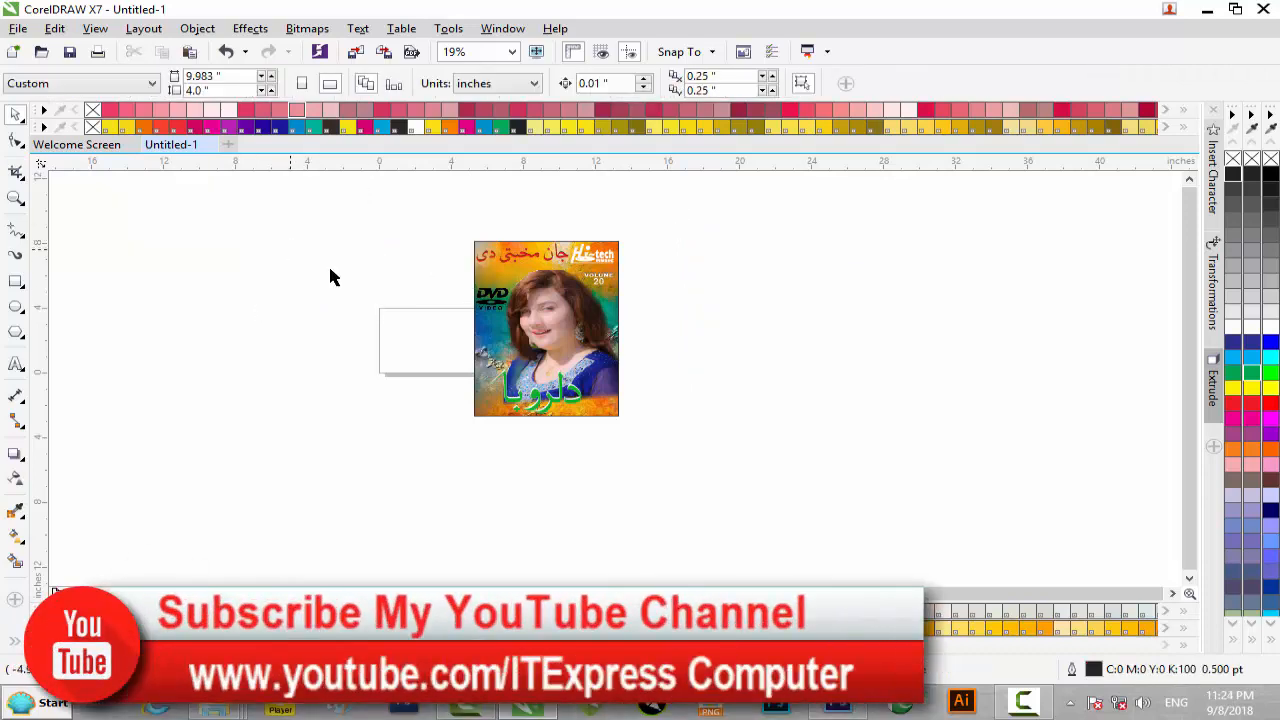
Step: Select the whole cover and export it to the Desktop as 1.jpg in JPEG format, keeping the CMYK, 80% quality settings
left_click_drag(657, 232, 371, 480)
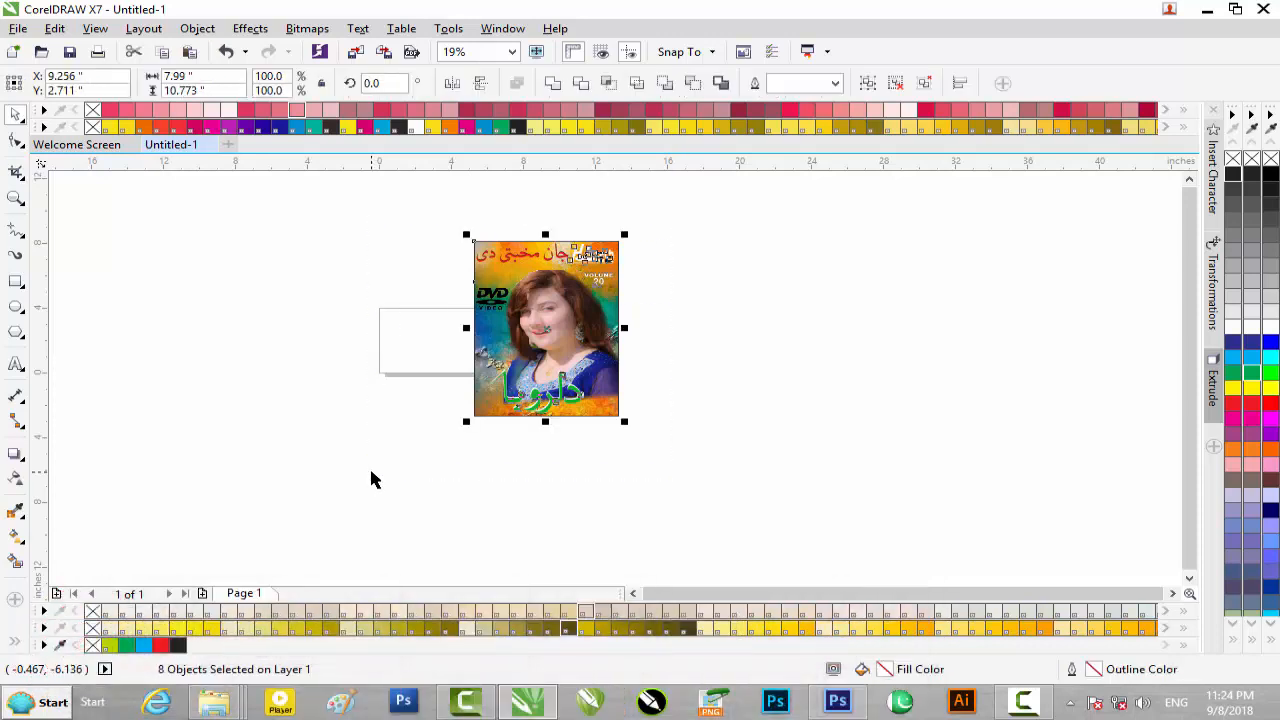
key("ctrl+e")
left_click_drag(446, 455, 483, 454)
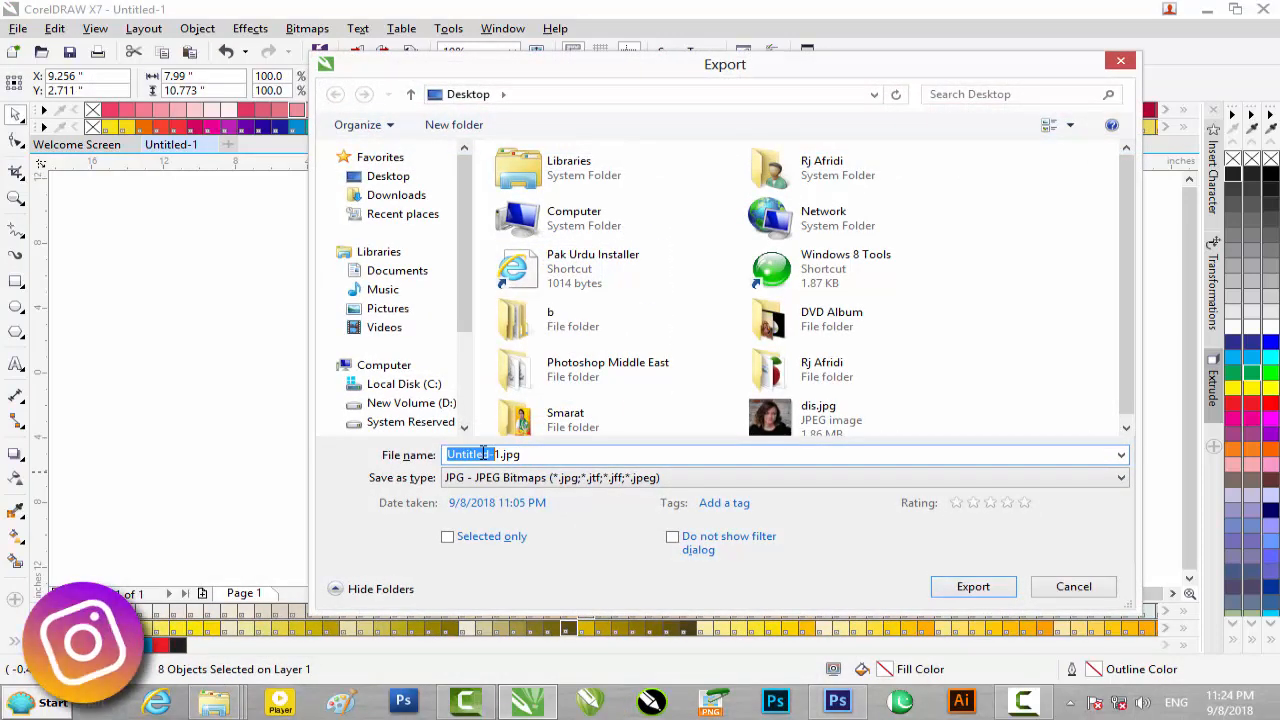
left_click(500, 455)
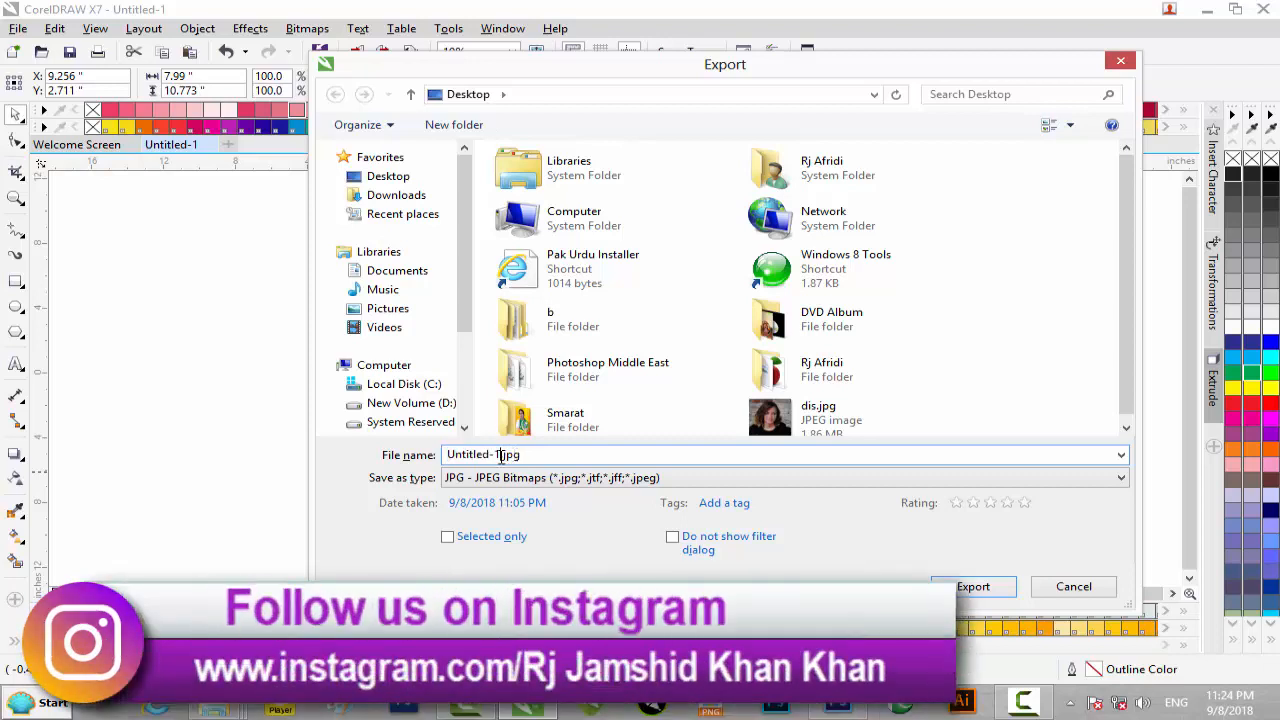
left_click_drag(500, 455, 404, 456)
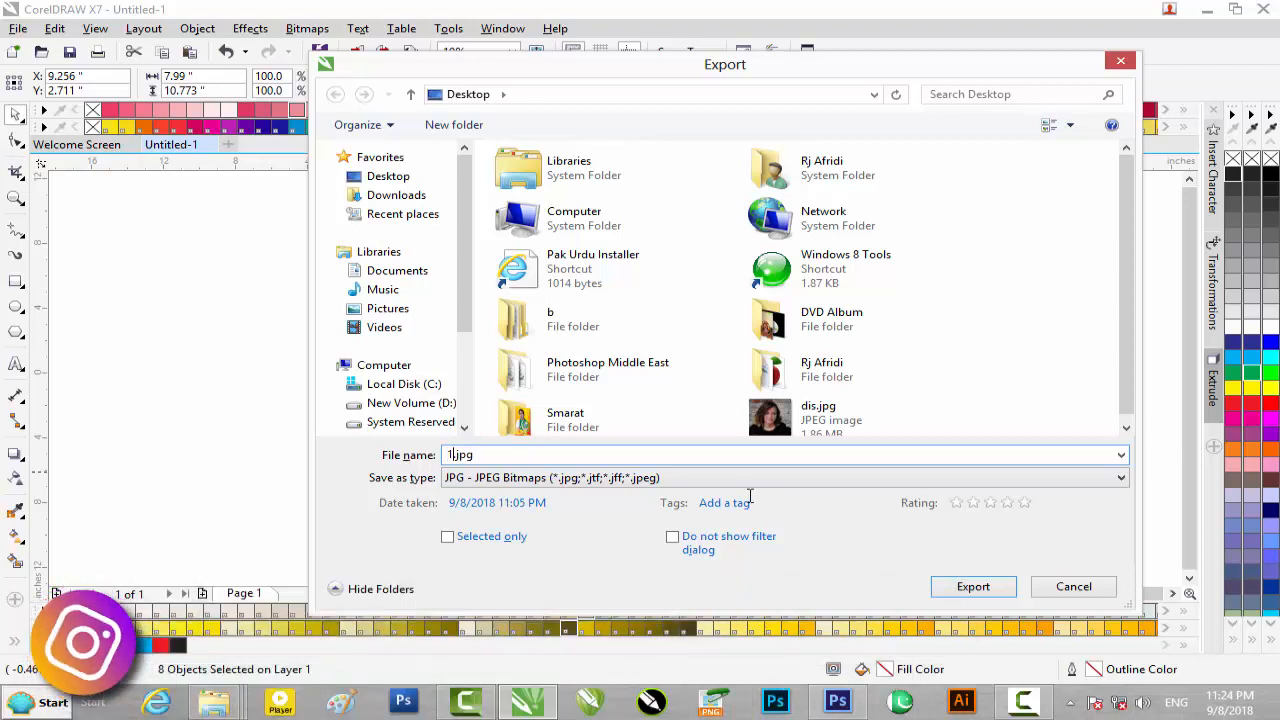
left_click(590, 478)
left_click(570, 74)
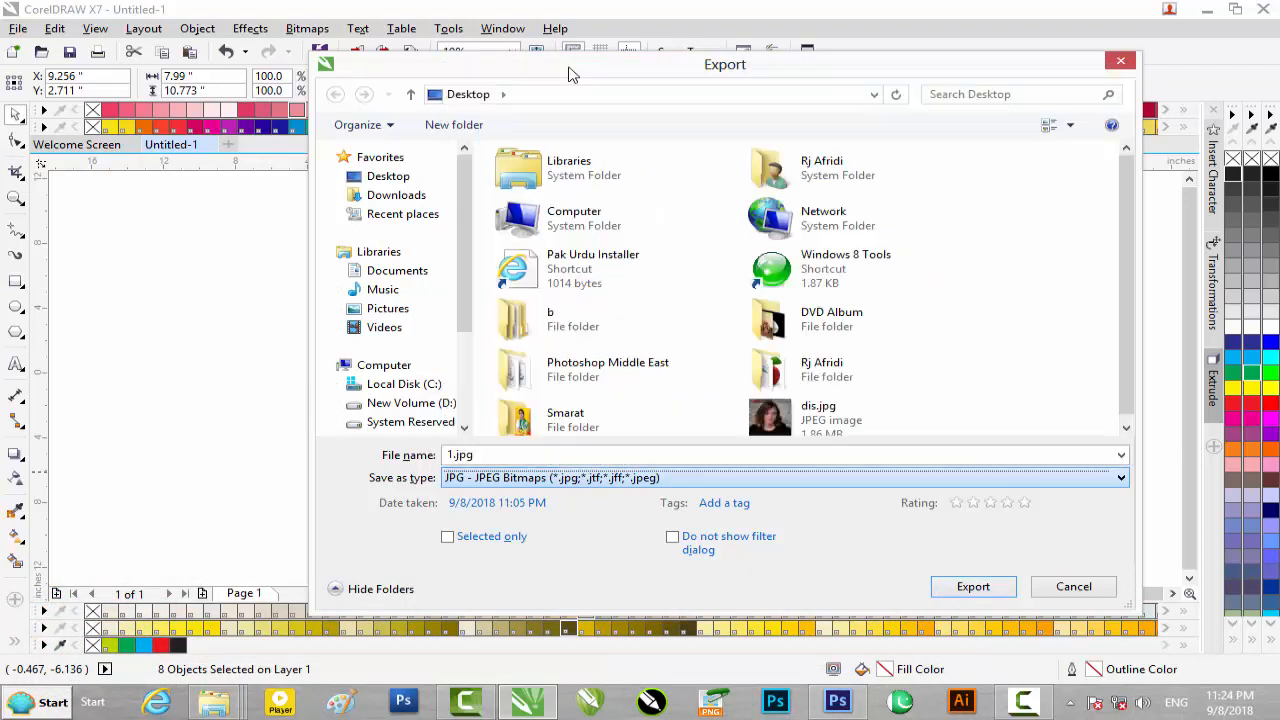
left_click(960, 586)
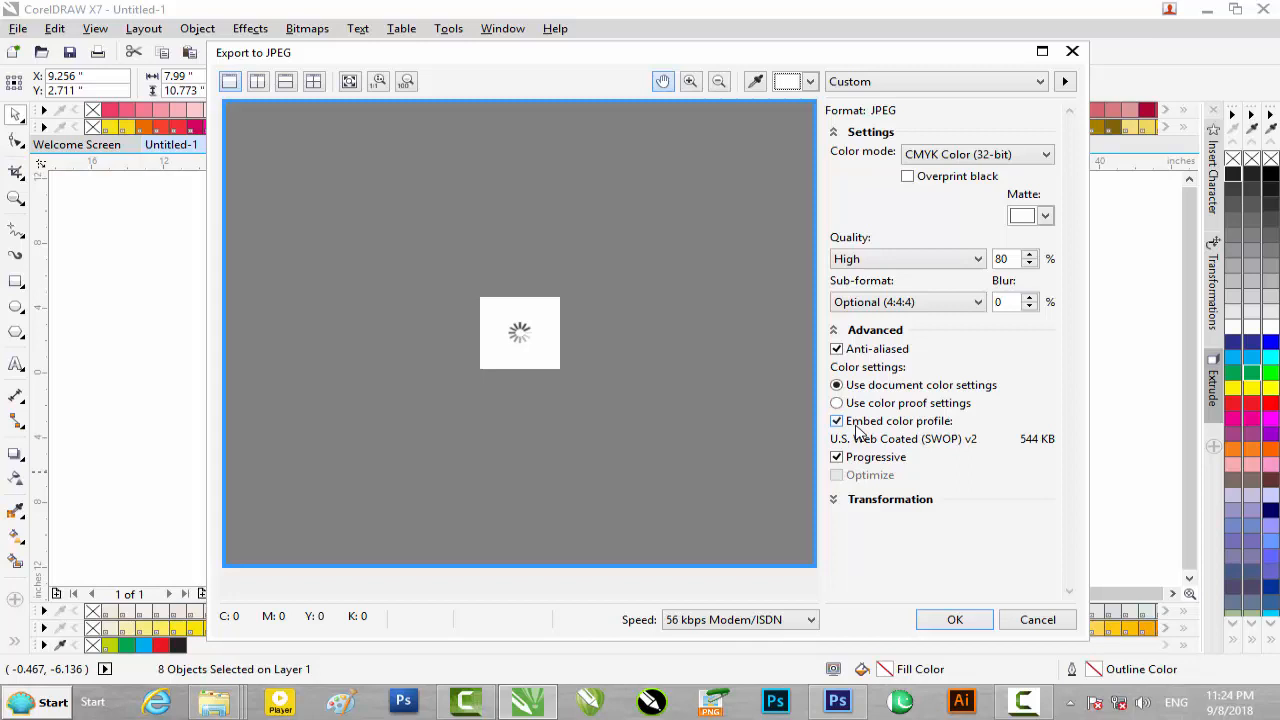
left_click(954, 620)
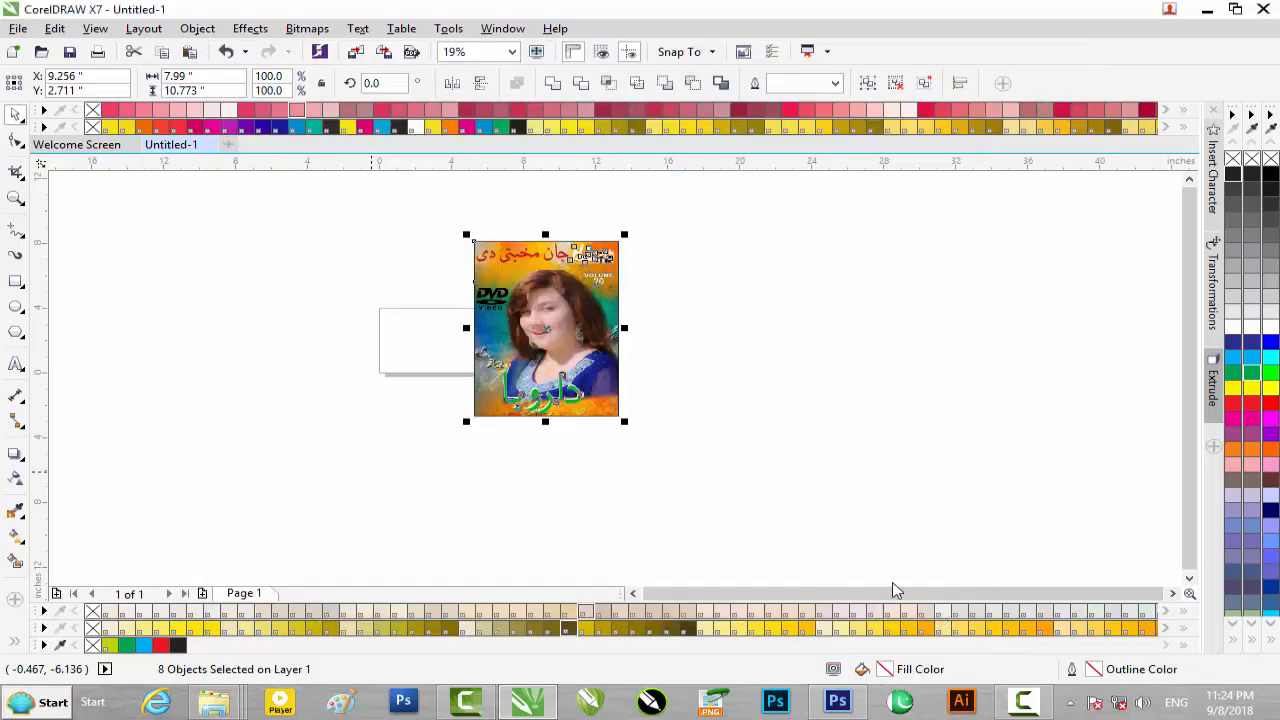
Step: Move the cover to the left of the page and bring 121.cdr from File Explorer into the document, right of the page
left_click_drag(594, 288, 324, 282)
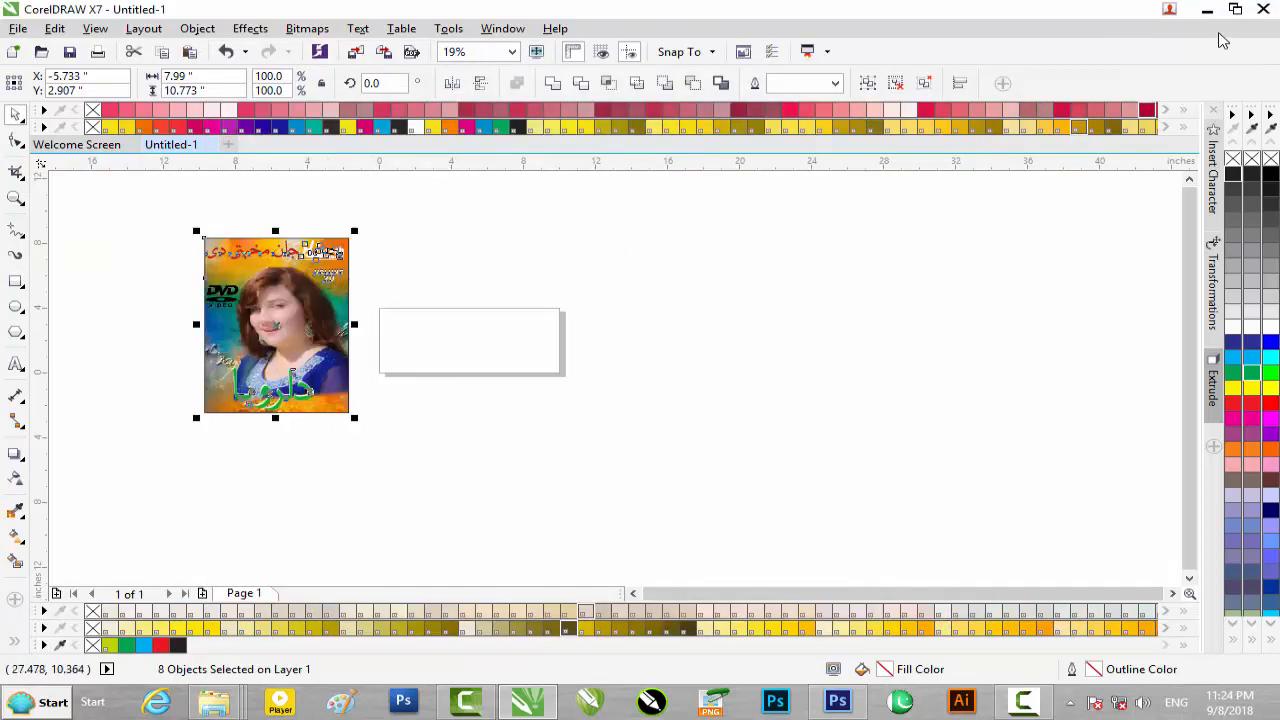
left_click(1208, 9)
left_click_drag(222, 145, 632, 385)
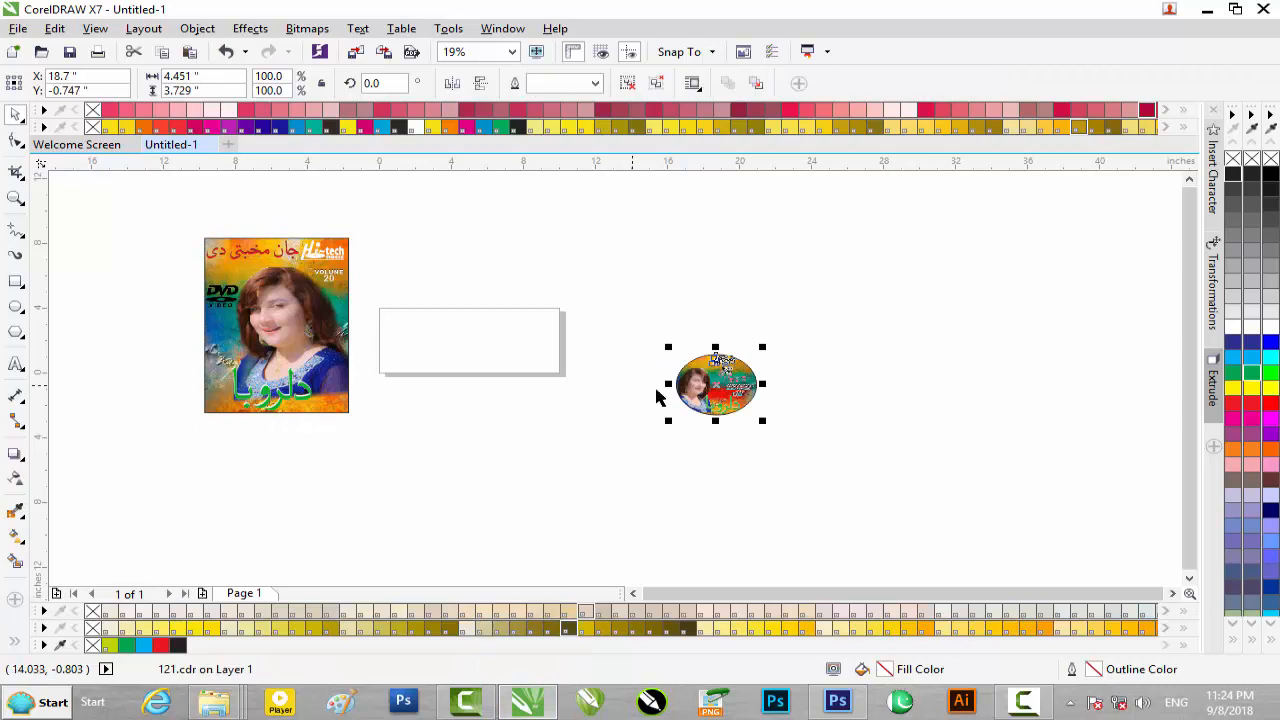
Step: Reposition the imported disc artwork slightly and set both its width and height to 4.01 inches
scroll(769, 391, "up", 2)
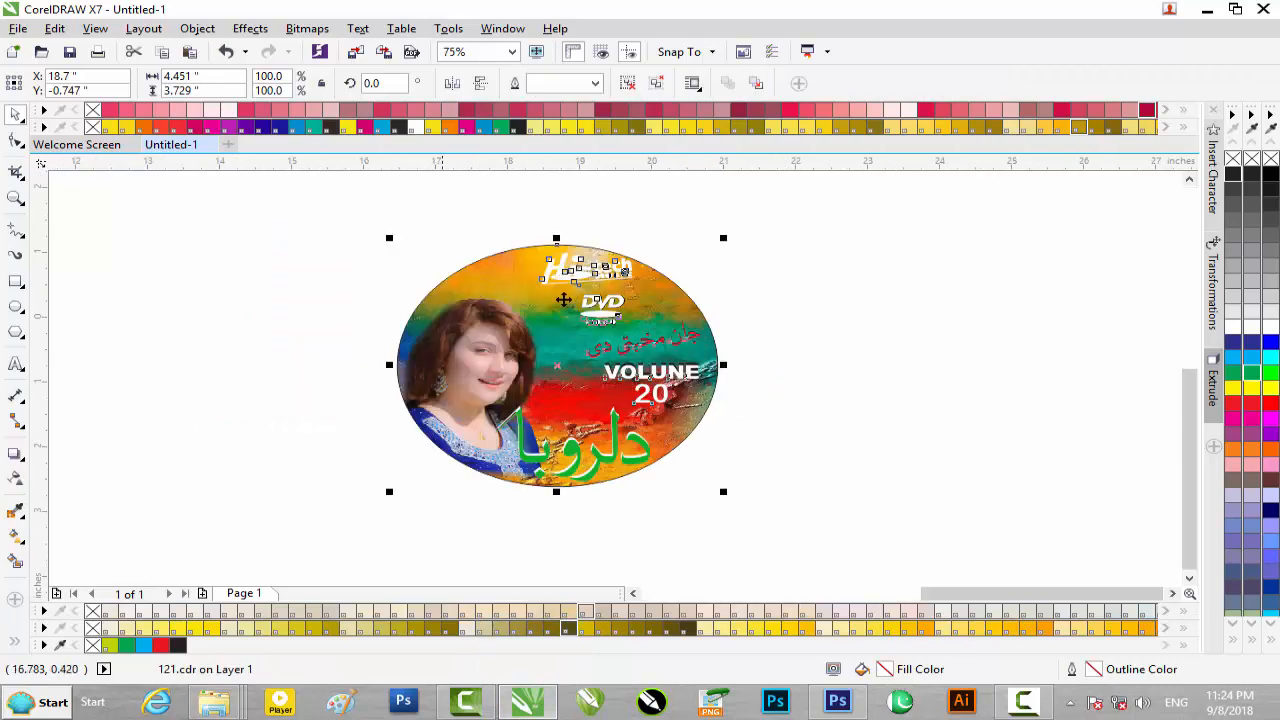
mouse_move(503, 302)
left_mouse_down()
mouse_move(567, 319)
mouse_move(488, 310)
mouse_move(522, 314)
left_mouse_up()
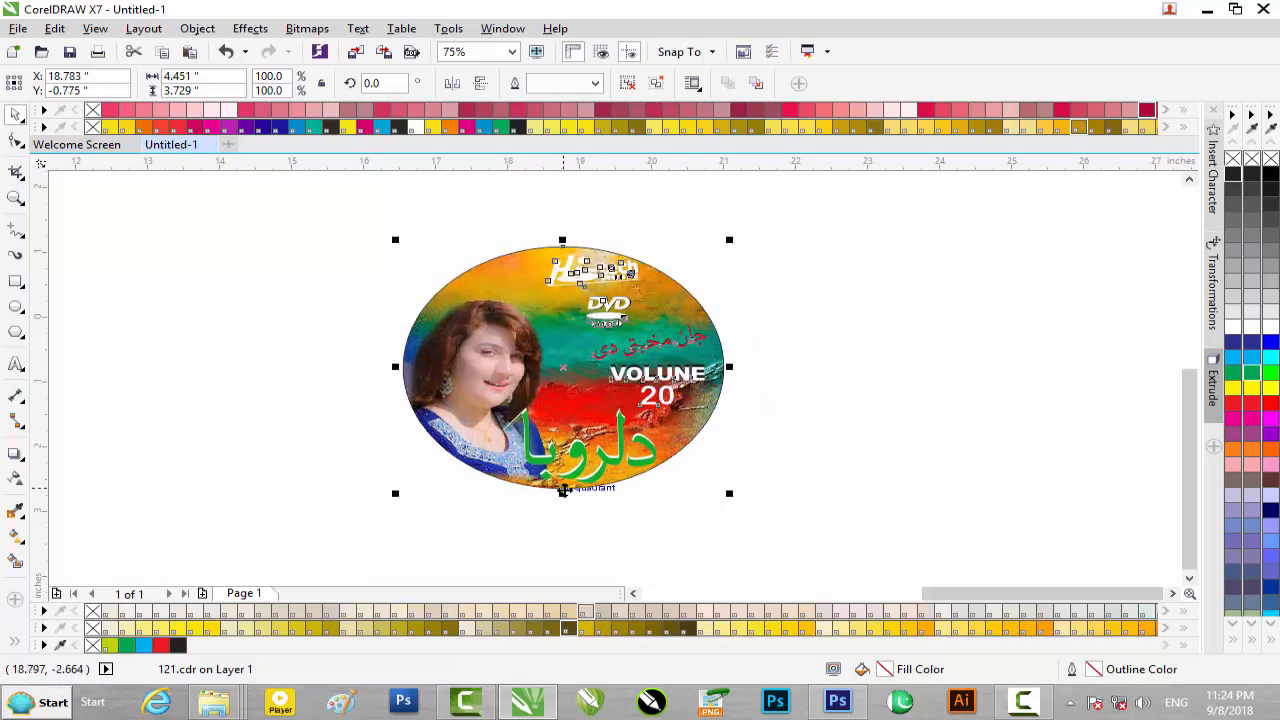
left_click_drag(562, 493, 563, 517)
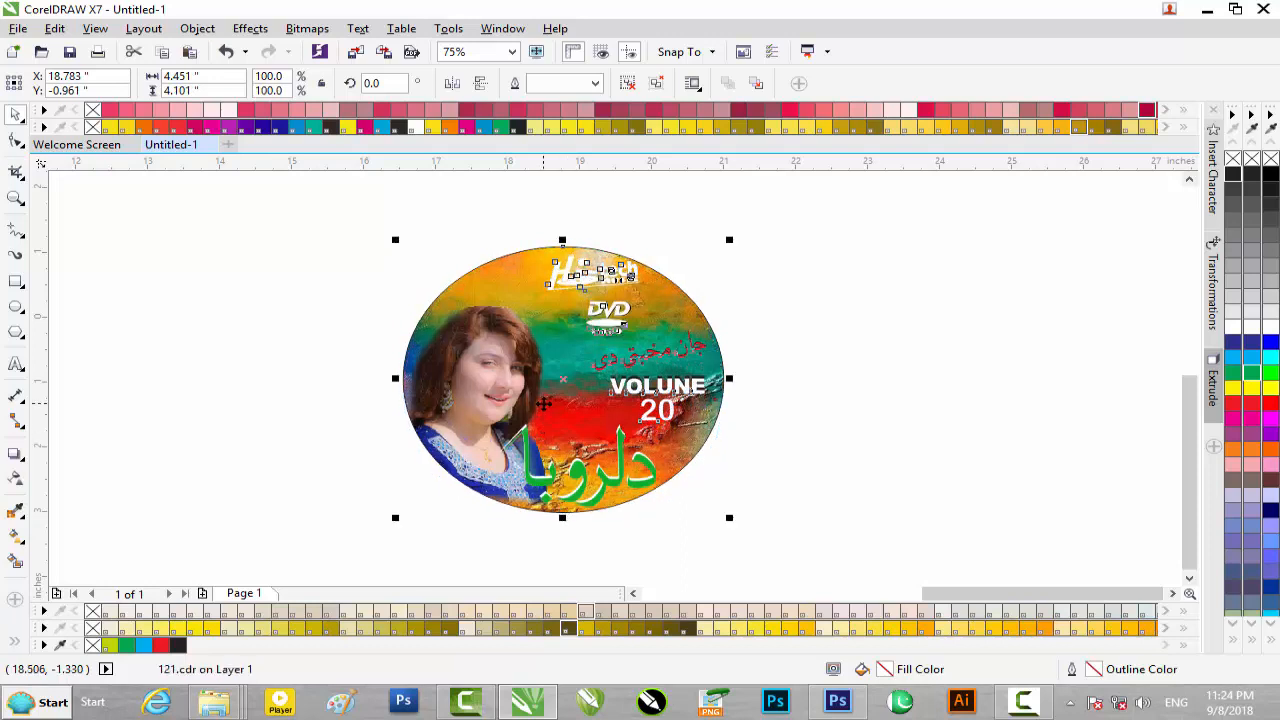
double_click(177, 77)
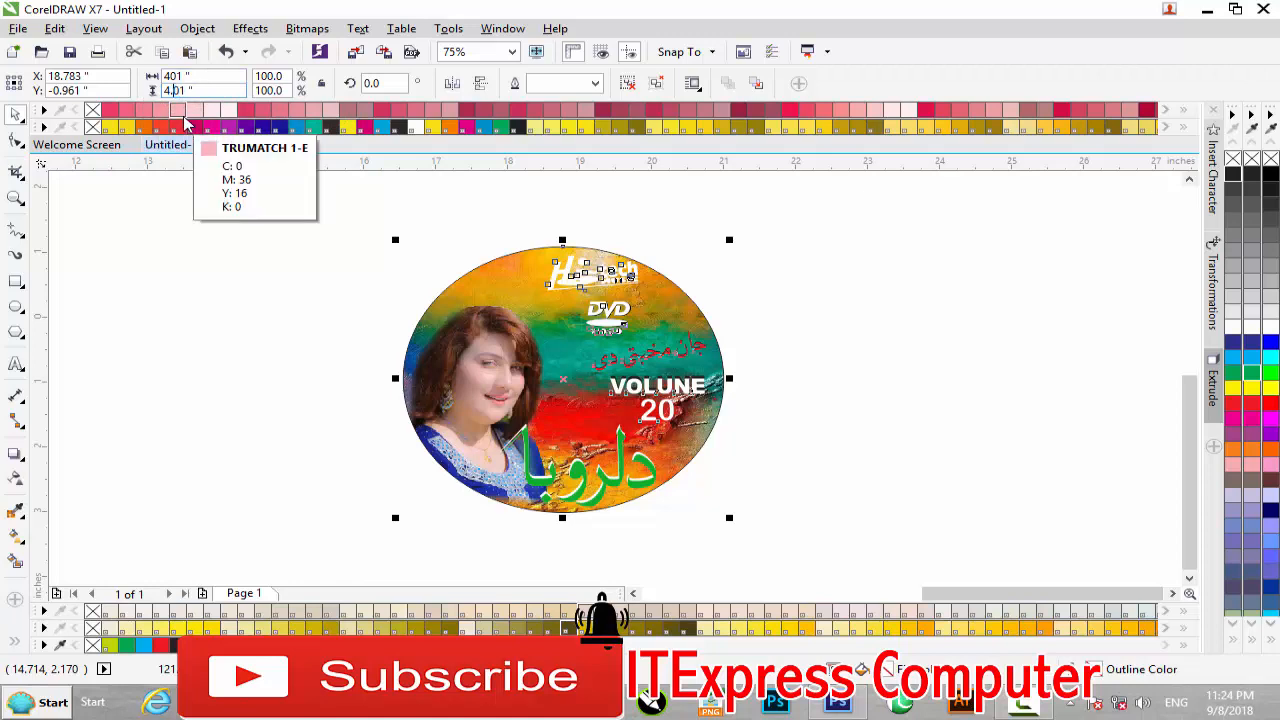
key("Return")
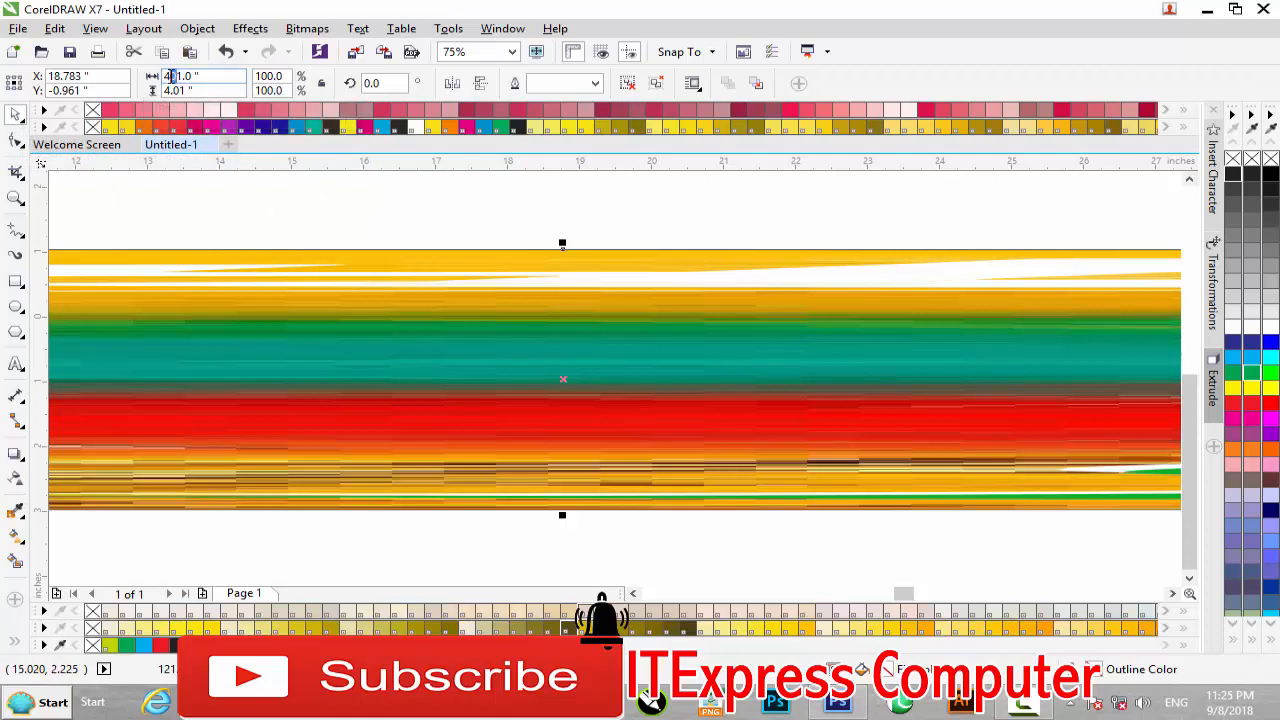
left_click_drag(191, 80, 147, 78)
type("4.")
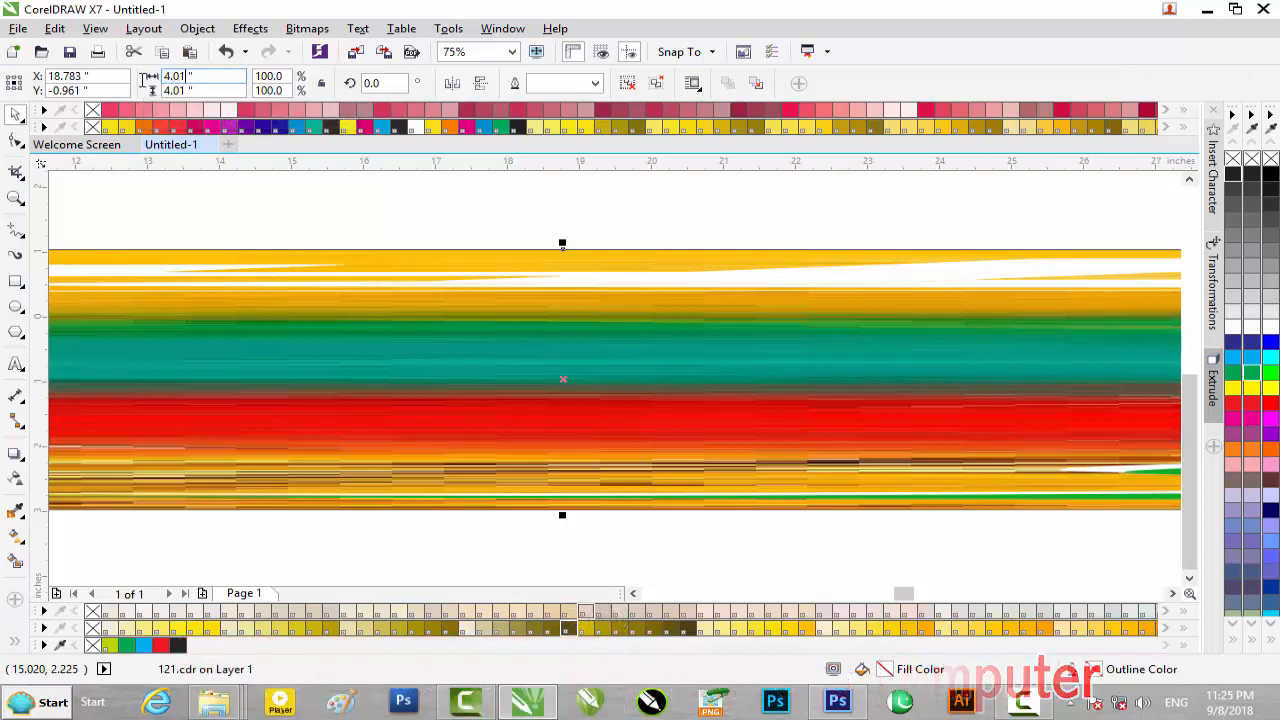
key("Tab")
type("4")
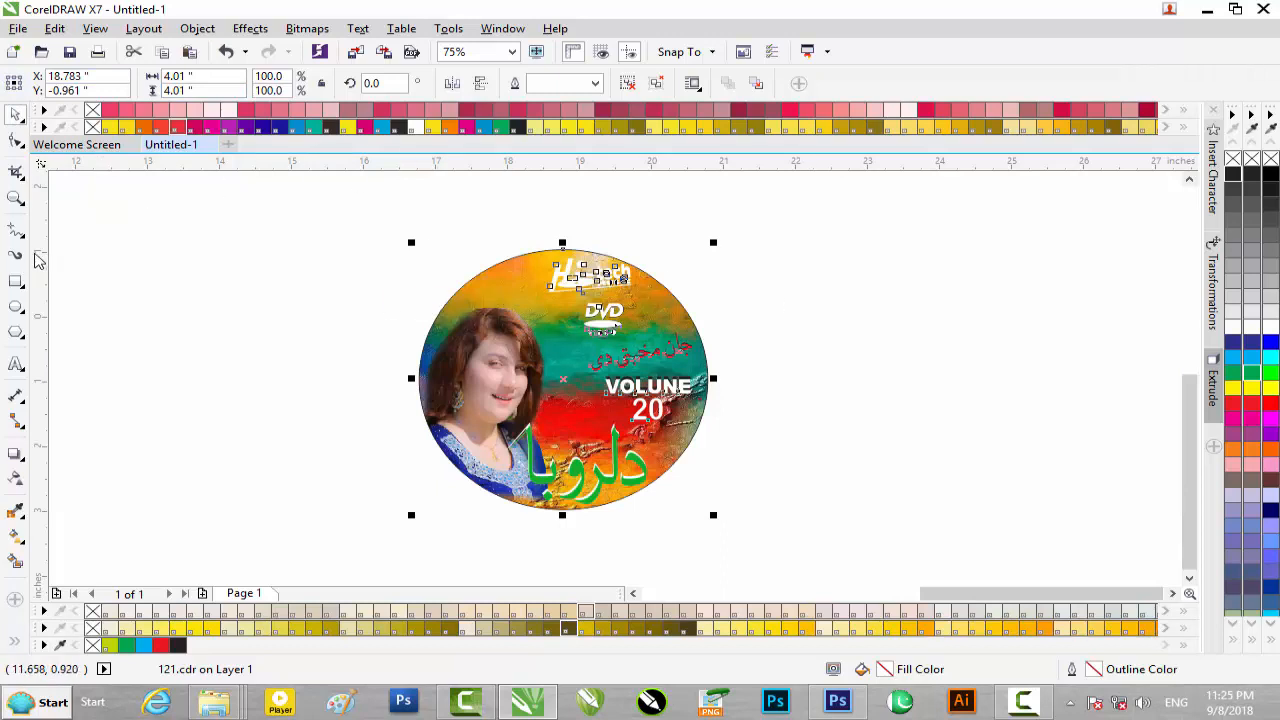
Step: Add two vertical guidelines across the disc, at about X 18.50 and X 19.18 inches
scroll(535, 375, "up", 1)
left_click_drag(40, 326, 553, 358)
scroll(553, 358, "up", 1)
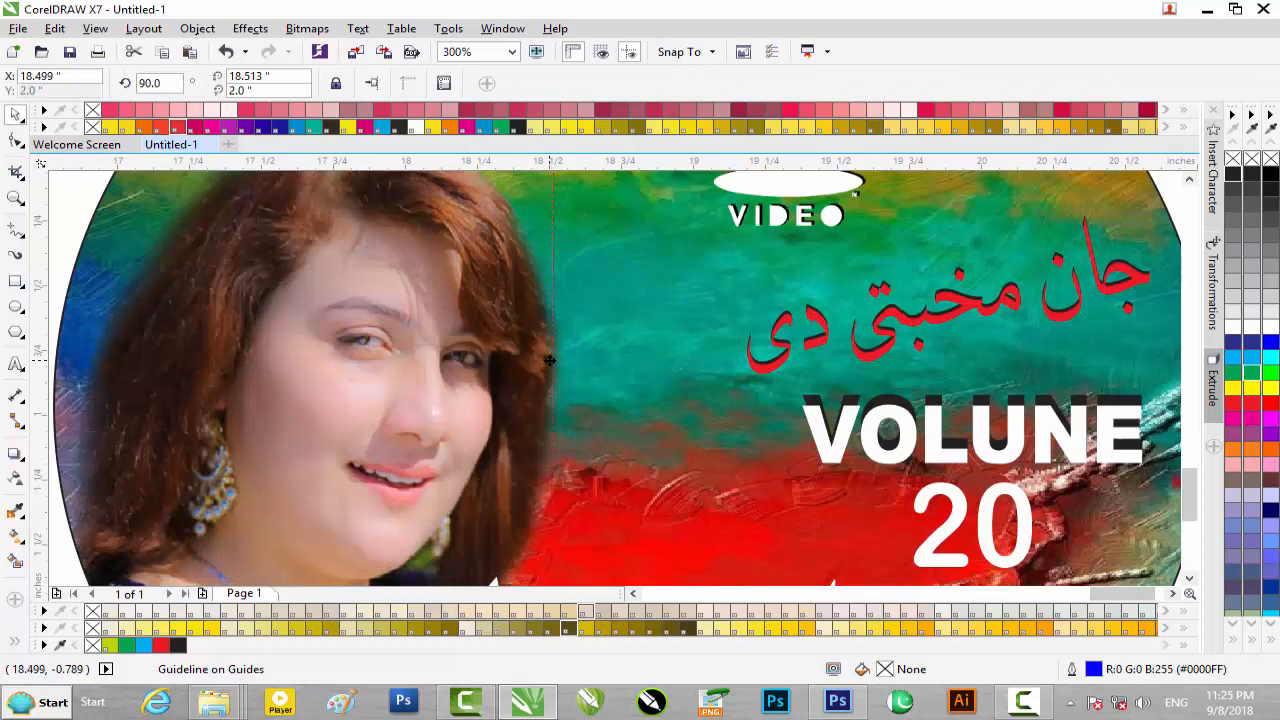
scroll(549, 360, "down", 1)
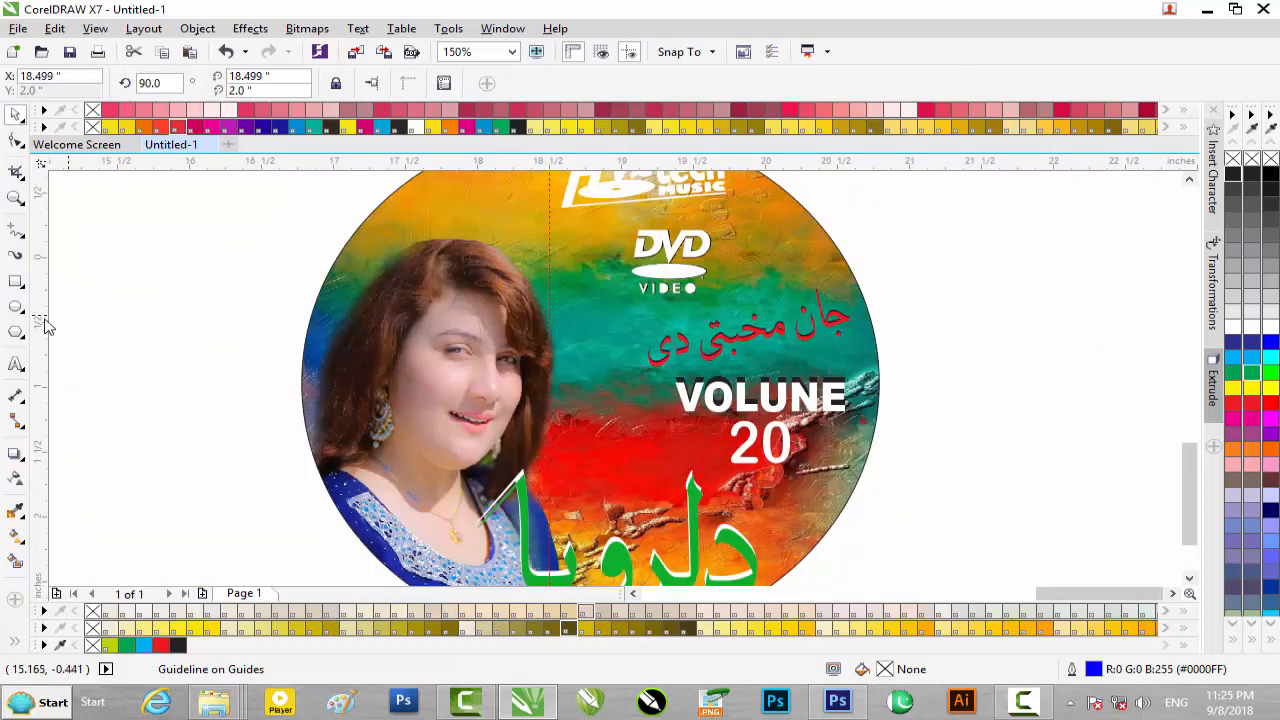
left_click_drag(40, 330, 647, 340)
scroll(615, 386, "down", 1)
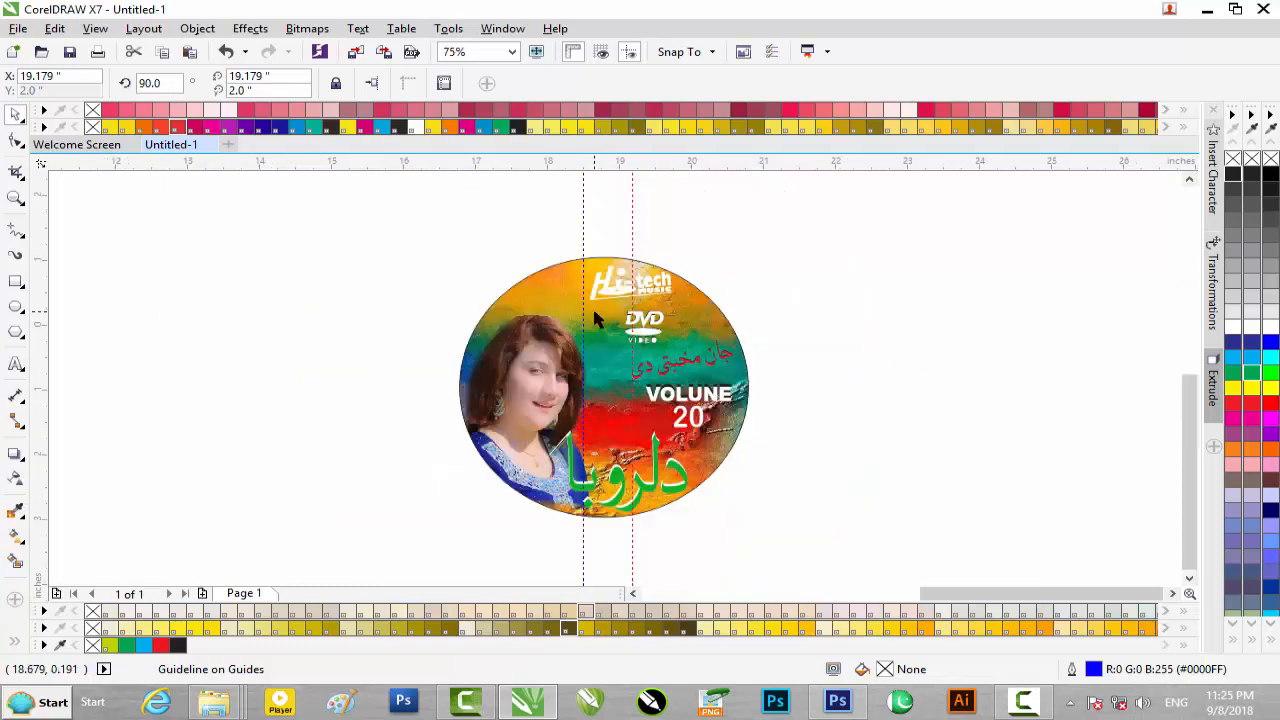
Step: Switch to the DVD Album folder, open Free CD DVD Disc Cover Mock-up PSD.jpg and examine the disc's centre hole
left_click(1207, 9)
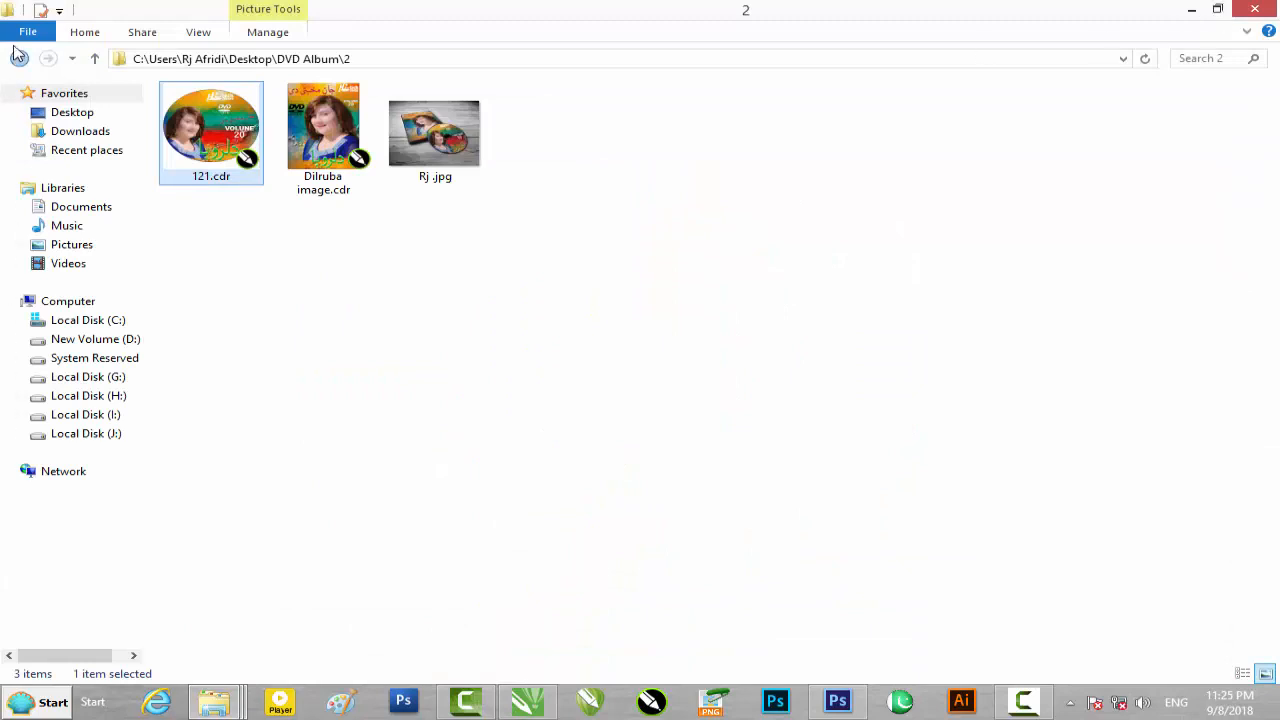
left_click(18, 60)
double_click(995, 275)
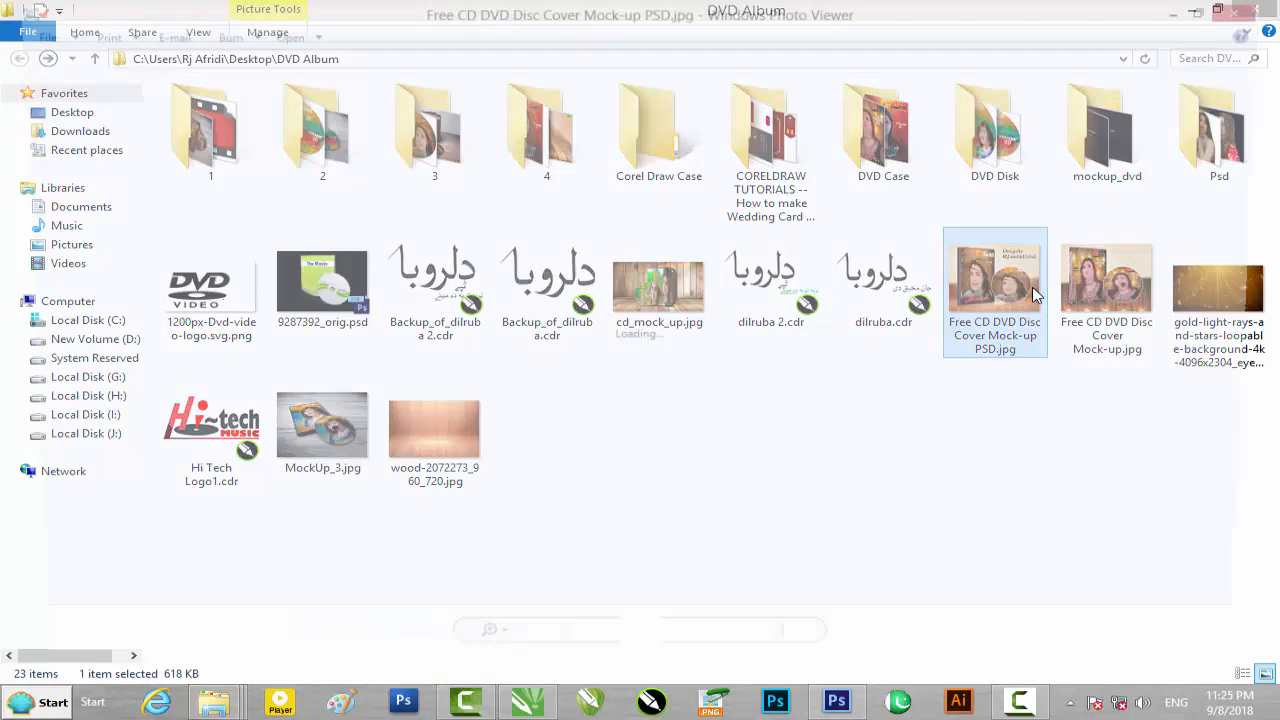
scroll(800, 394, "up", 2)
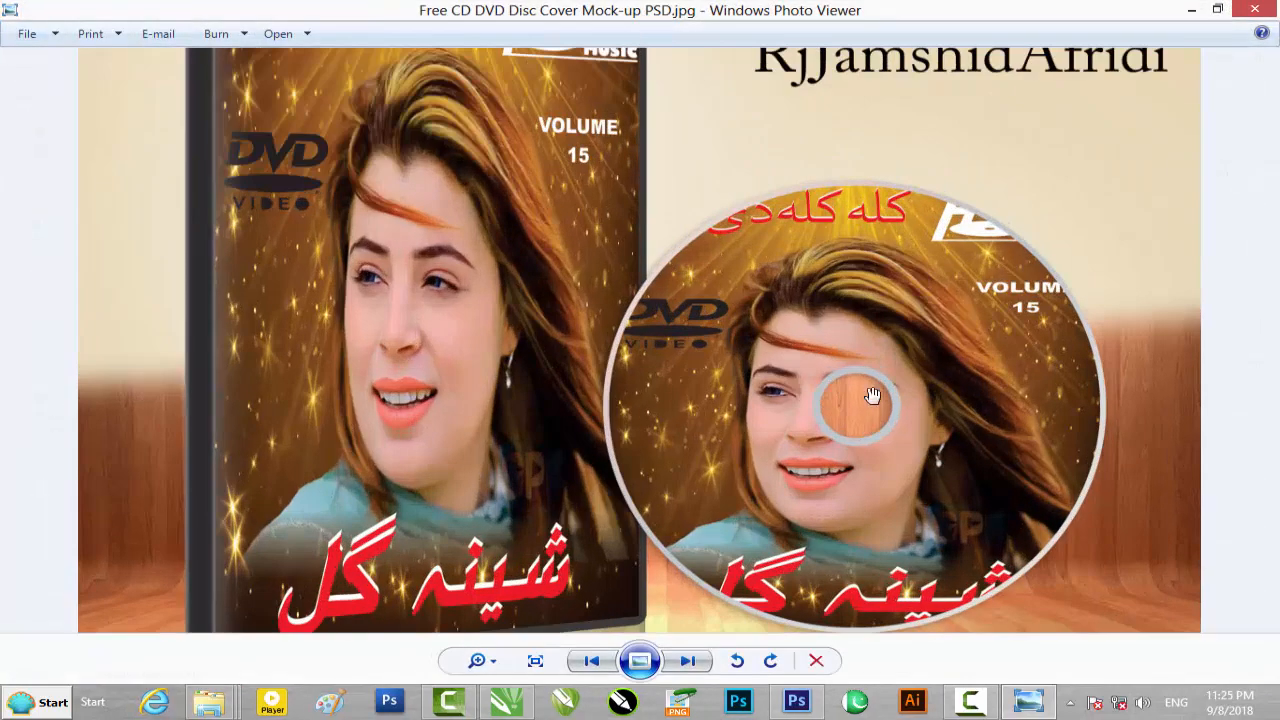
Step: Close the mock-up image, briefly view Free CD DVD Disc Cover Mock-up.jpg, and switch back to the CorelDRAW document
scroll(913, 370, "down", 2)
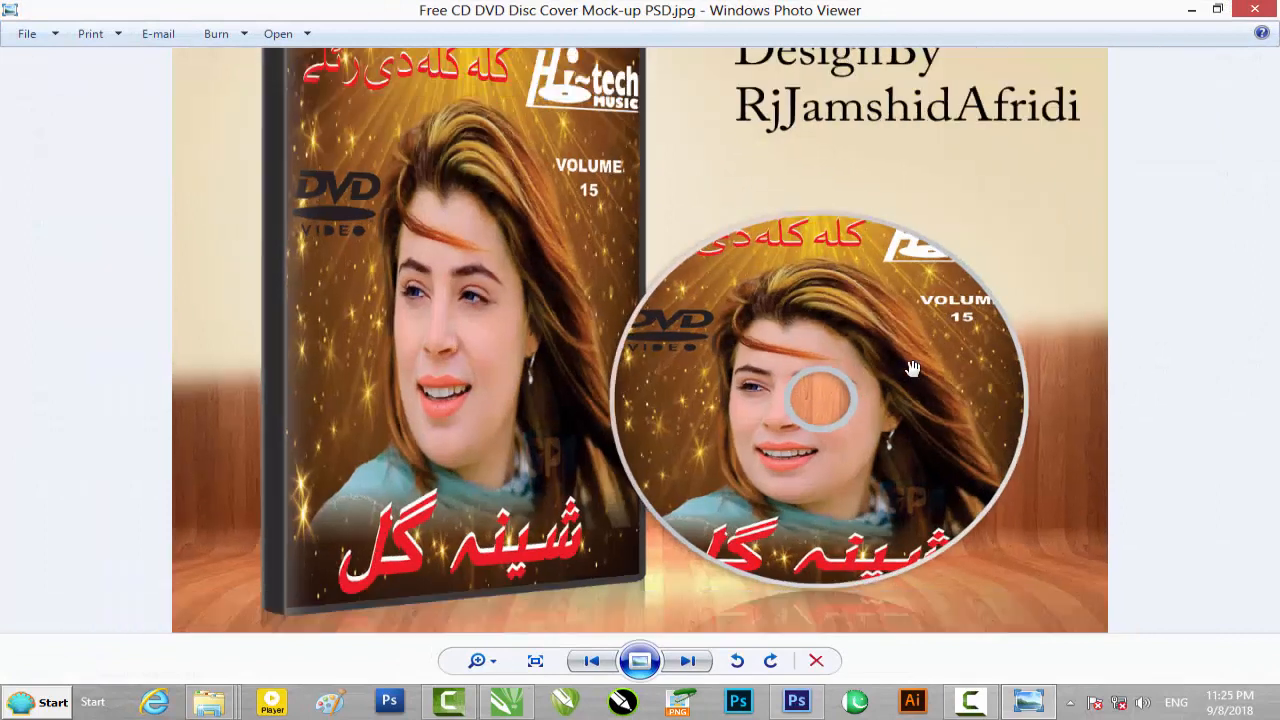
left_click(1254, 9)
double_click(1072, 330)
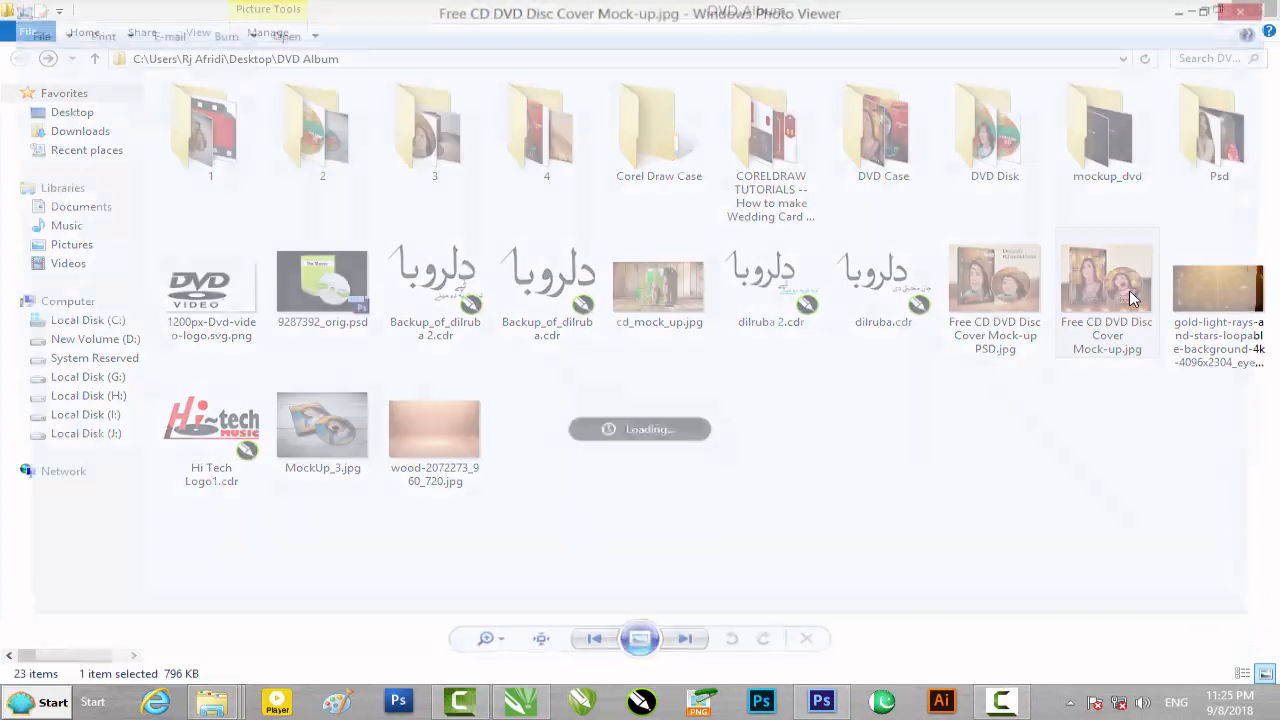
left_click(1254, 9)
left_click(1169, 17)
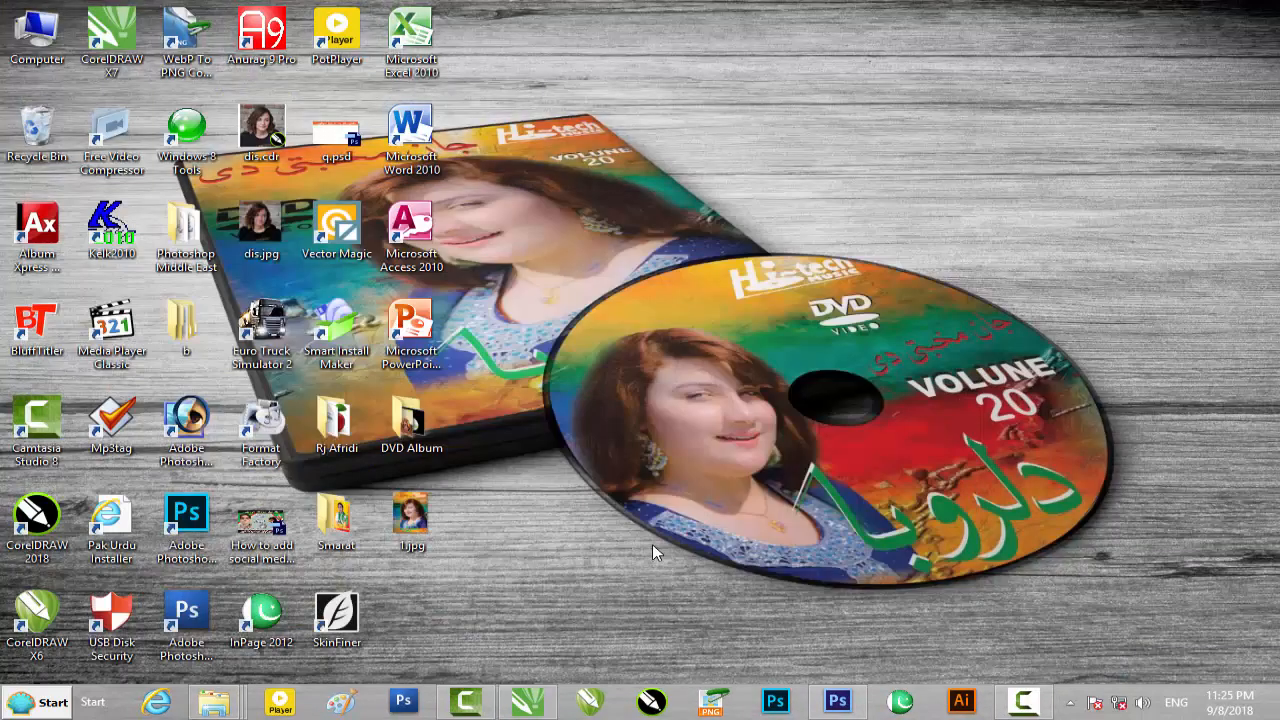
left_click(527, 702)
Step: Add three horizontal guidelines across the disc at about Y 0.163, -0.271 and -1.247 inches
scroll(575, 376, "up", 2)
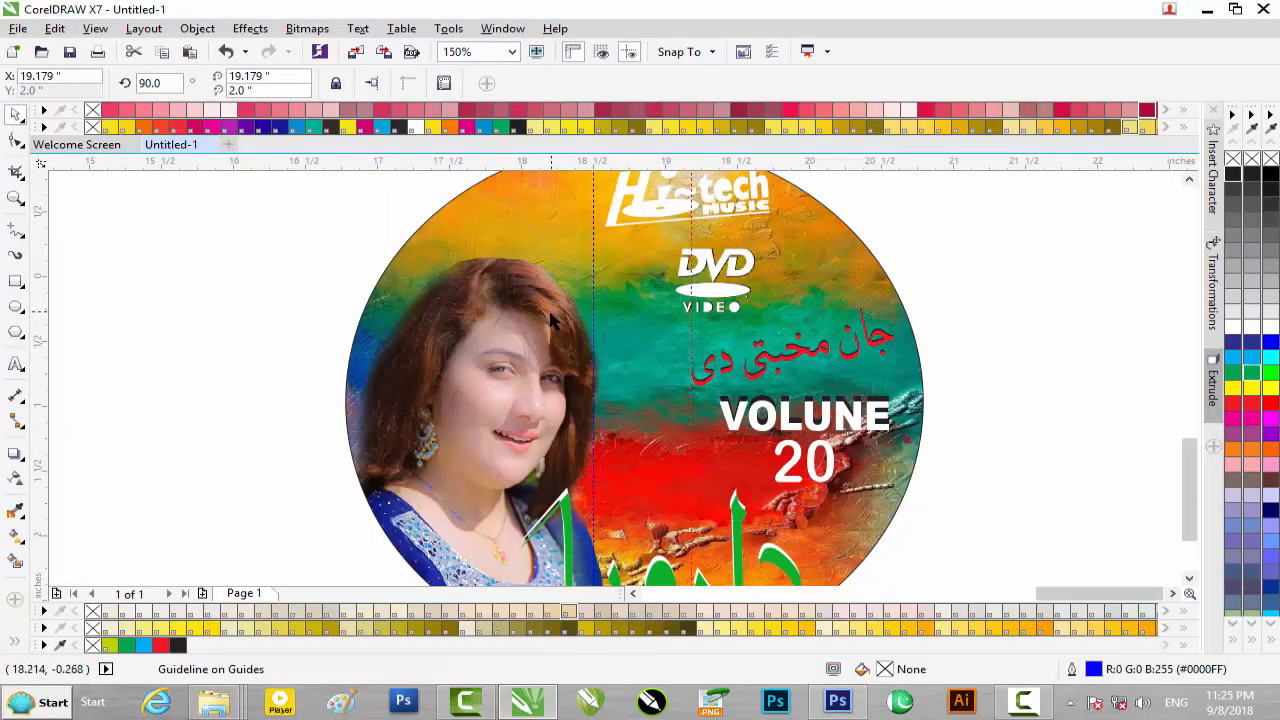
scroll(550, 321, "down", 2)
left_click_drag(602, 163, 585, 287)
left_click(587, 285)
scroll(587, 285, "up", 2)
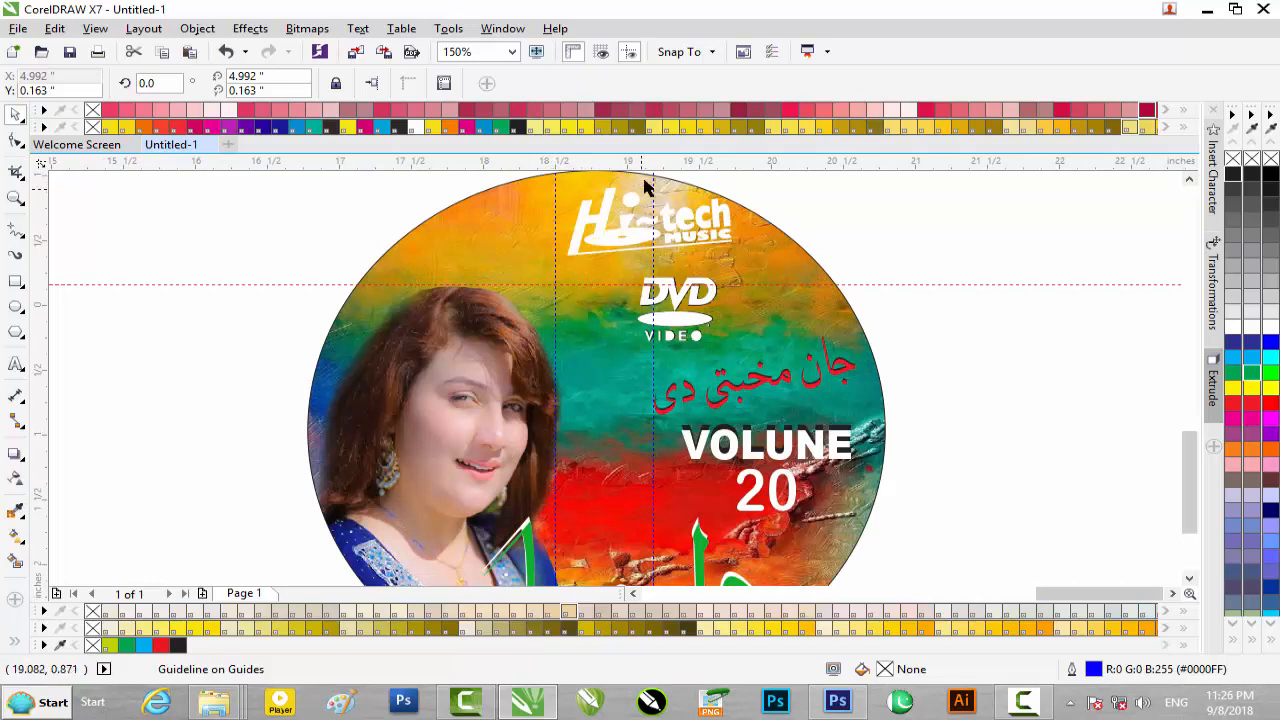
left_click_drag(655, 183, 655, 349)
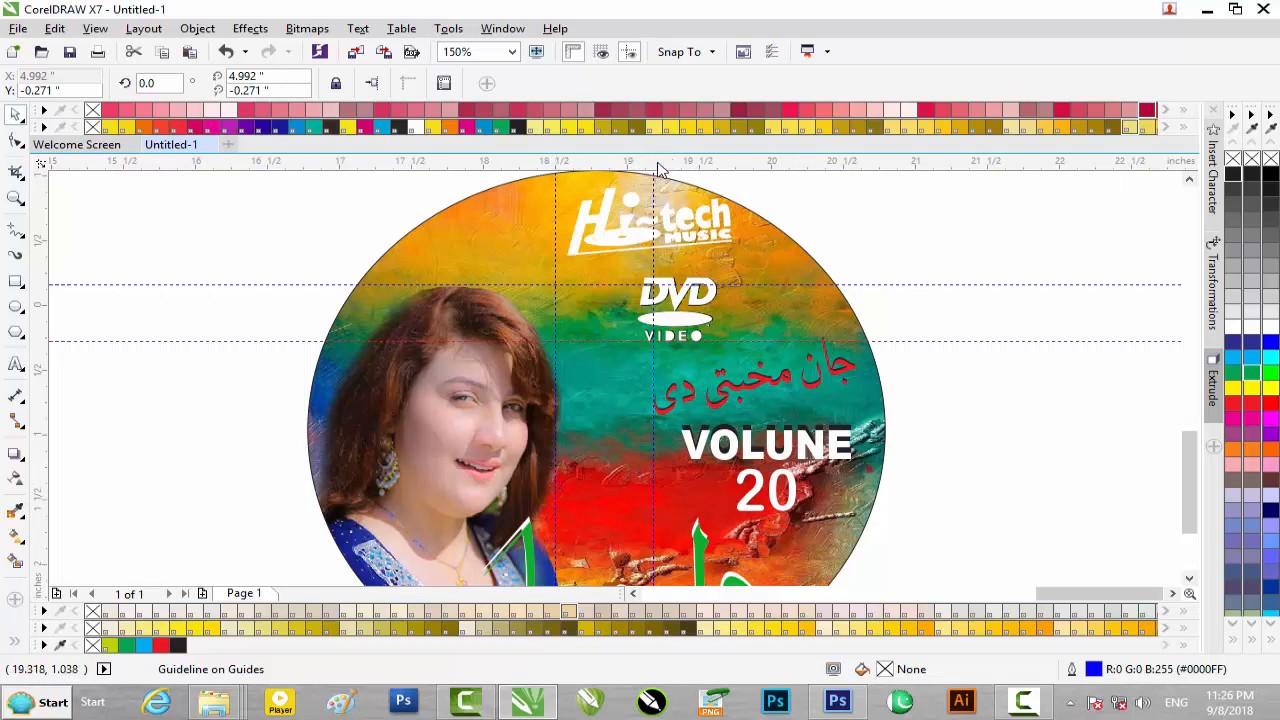
left_click(629, 443)
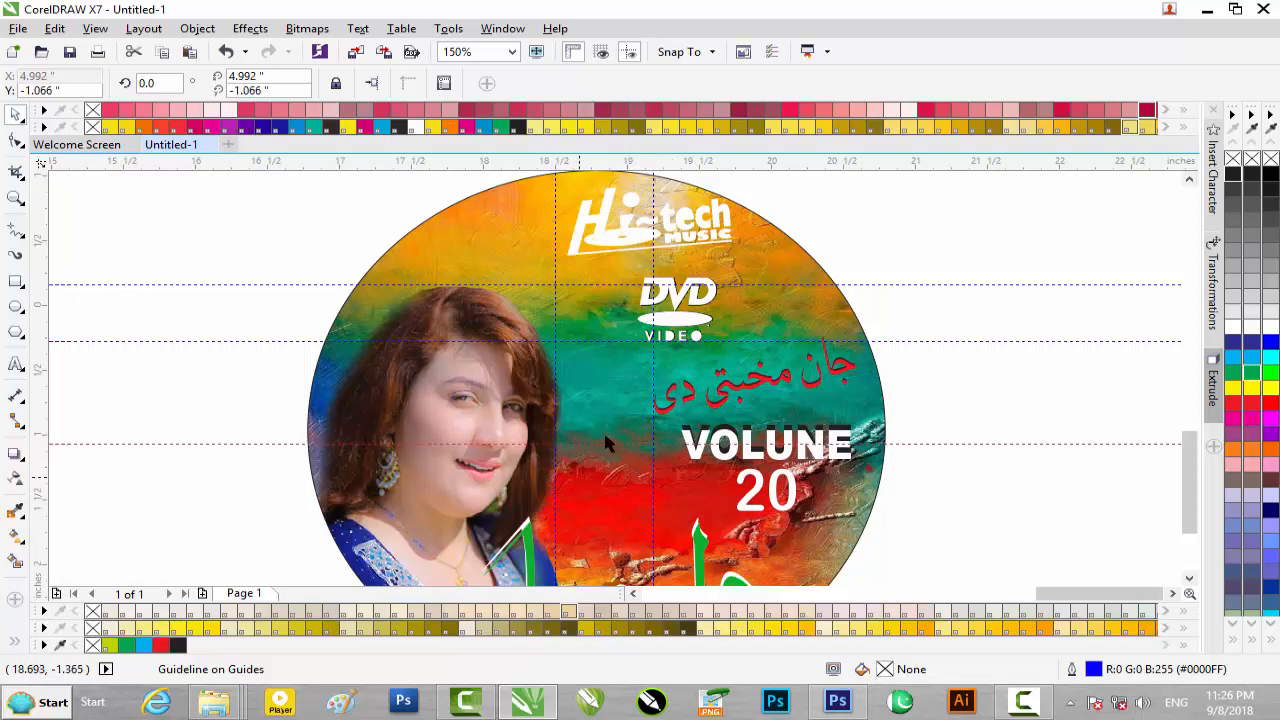
left_click_drag(615, 443, 613, 467)
Step: Draw an ellipse about 2.88 by 3.13 inches in the empty area left of the disc artwork
scroll(627, 378, "down", 2)
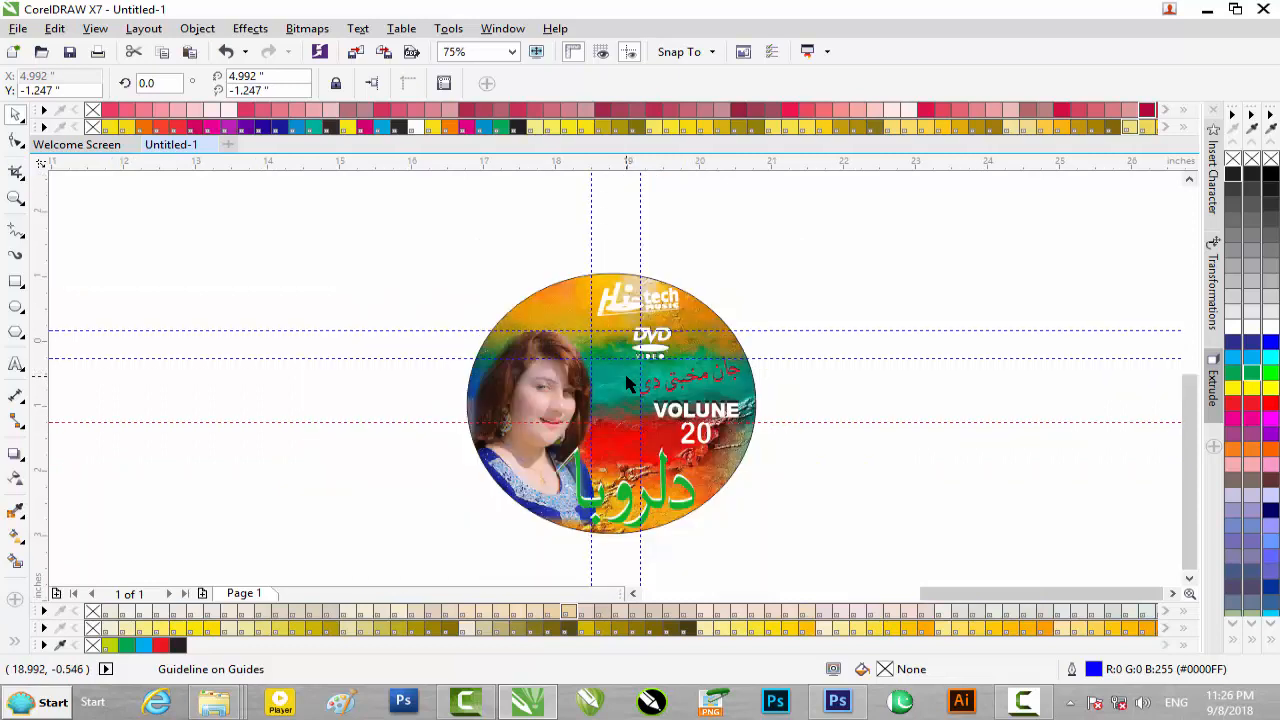
scroll(627, 380, "up", 2)
scroll(627, 380, "down", 2)
scroll(627, 383, "down", 1)
scroll(627, 383, "up", 2)
scroll(627, 383, "down", 1)
left_click(16, 307)
left_click_drag(228, 216, 436, 420)
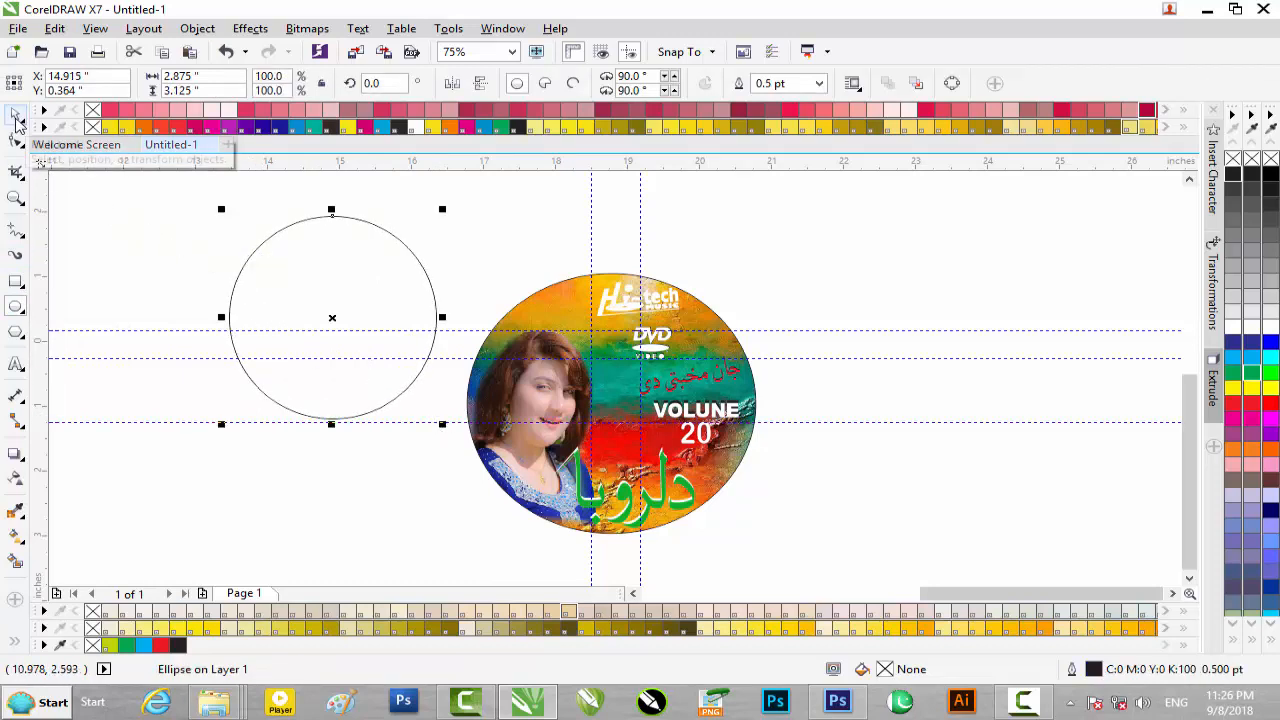
Step: Set the ellipse's width and height to 4.01 inches and move it to the right of the disc artwork
left_click_drag(192, 77, 130, 78)
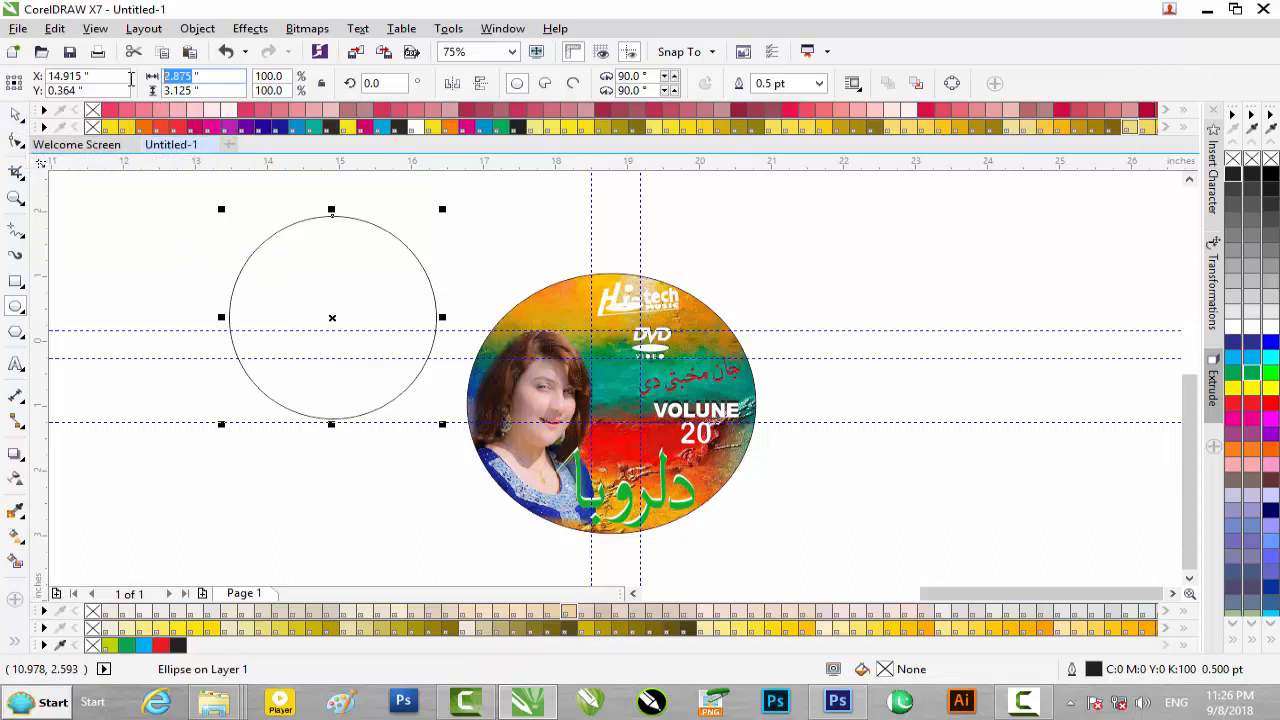
type("4.01")
key("Tab")
type("4.01")
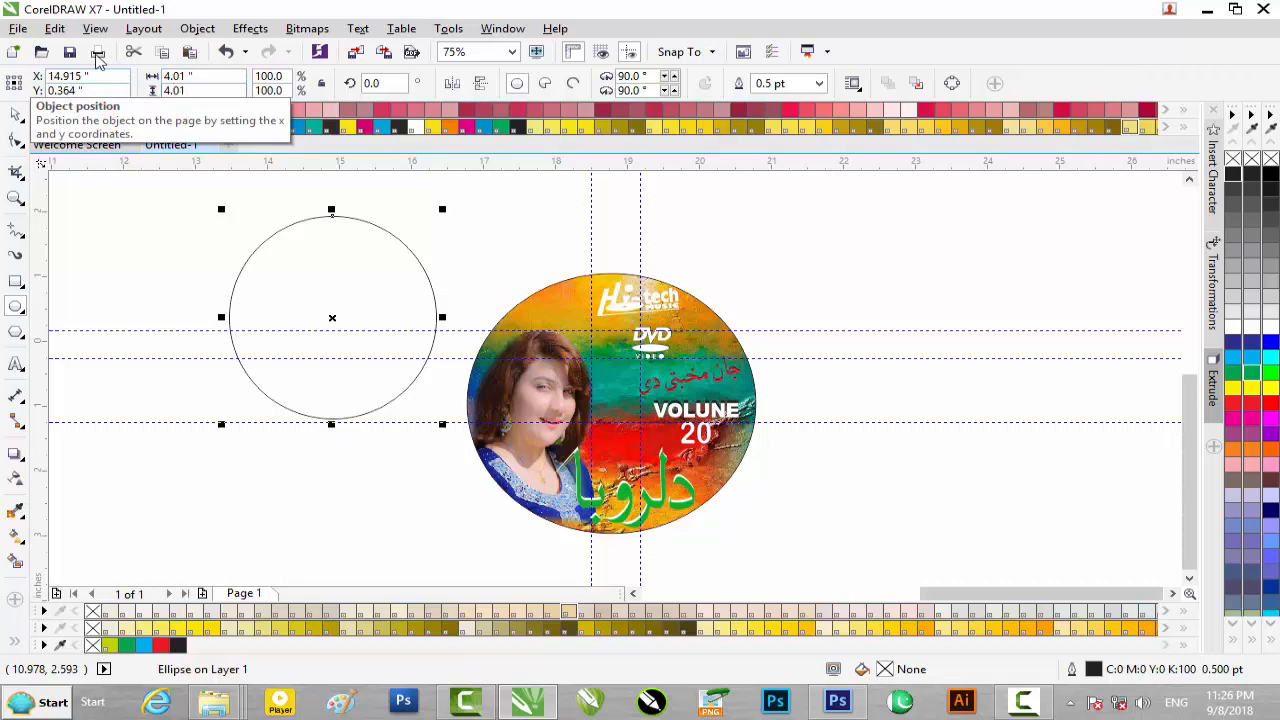
left_click(12, 114)
left_click_drag(322, 248, 878, 336)
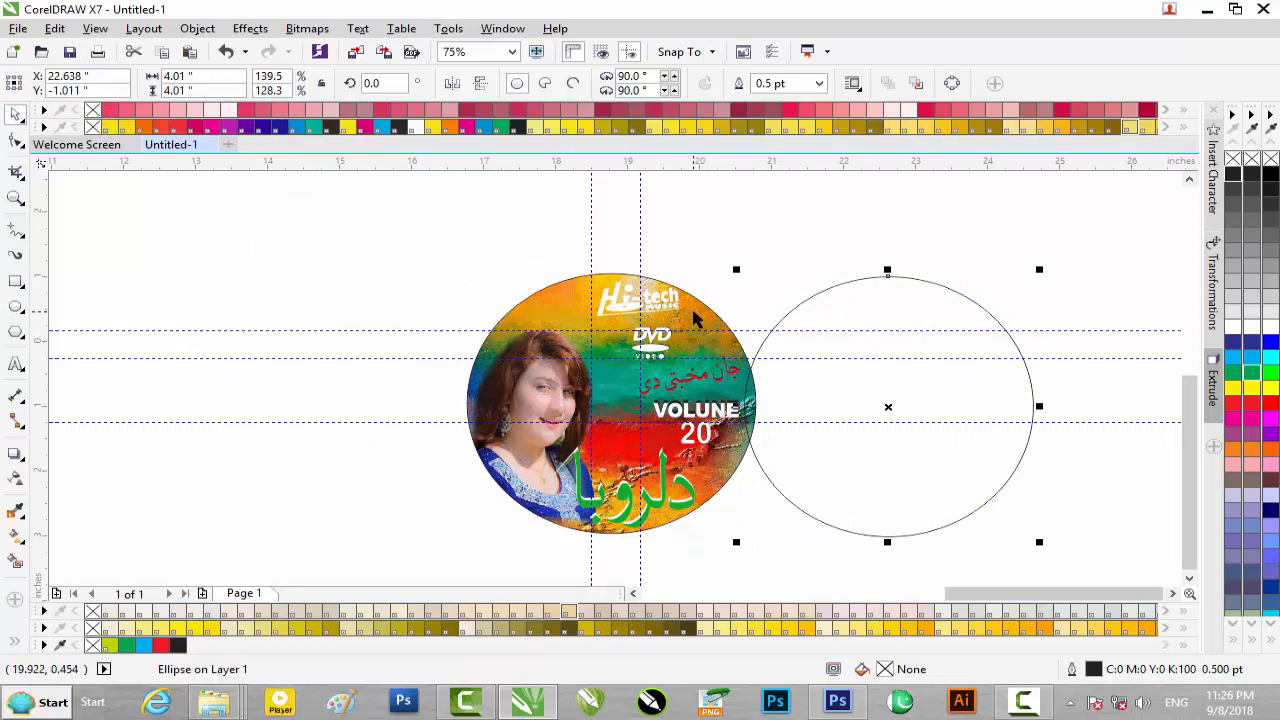
Step: Add guidelines along the disc artwork's left, right, top and bottom edges, including X 20.797, Y 1.052 and Y -2.969 inches
left_click_drag(46, 320, 466, 347)
left_click_drag(45, 302, 756, 338)
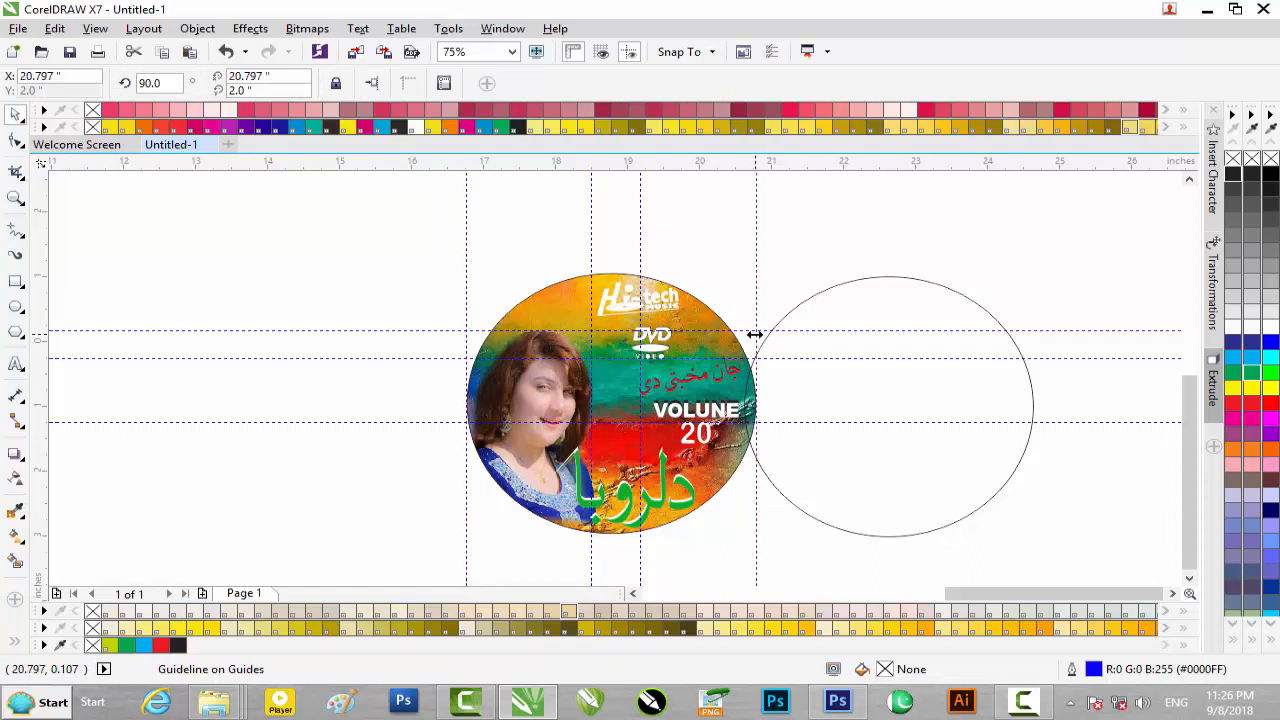
scroll(754, 334, "up", 2)
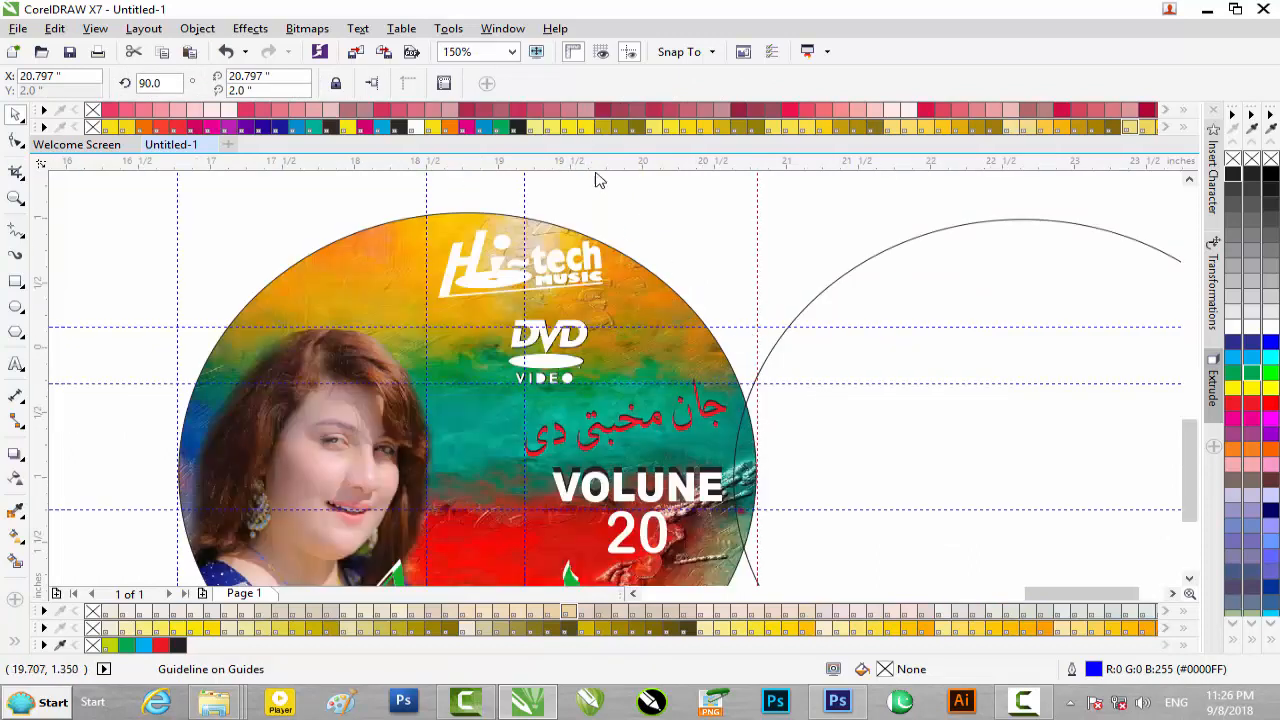
left_click(586, 212)
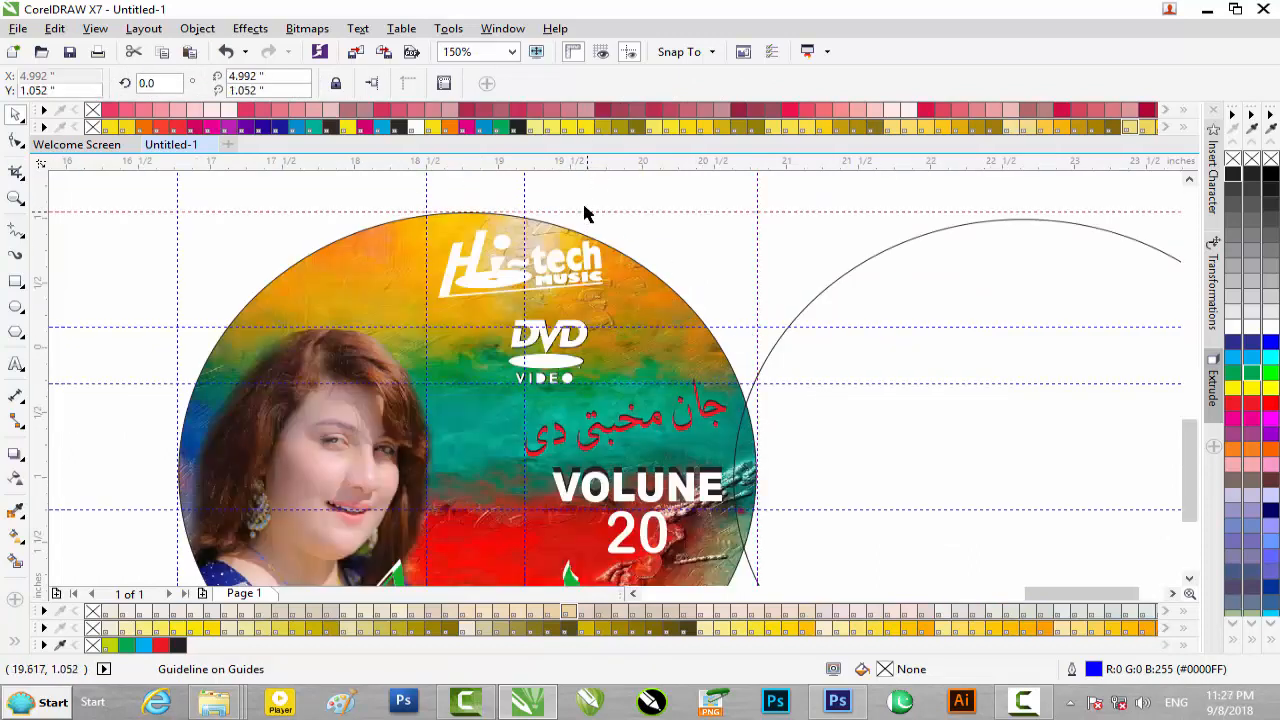
left_click_drag(562, 592, 562, 592)
left_click_drag(1190, 454, 1186, 500)
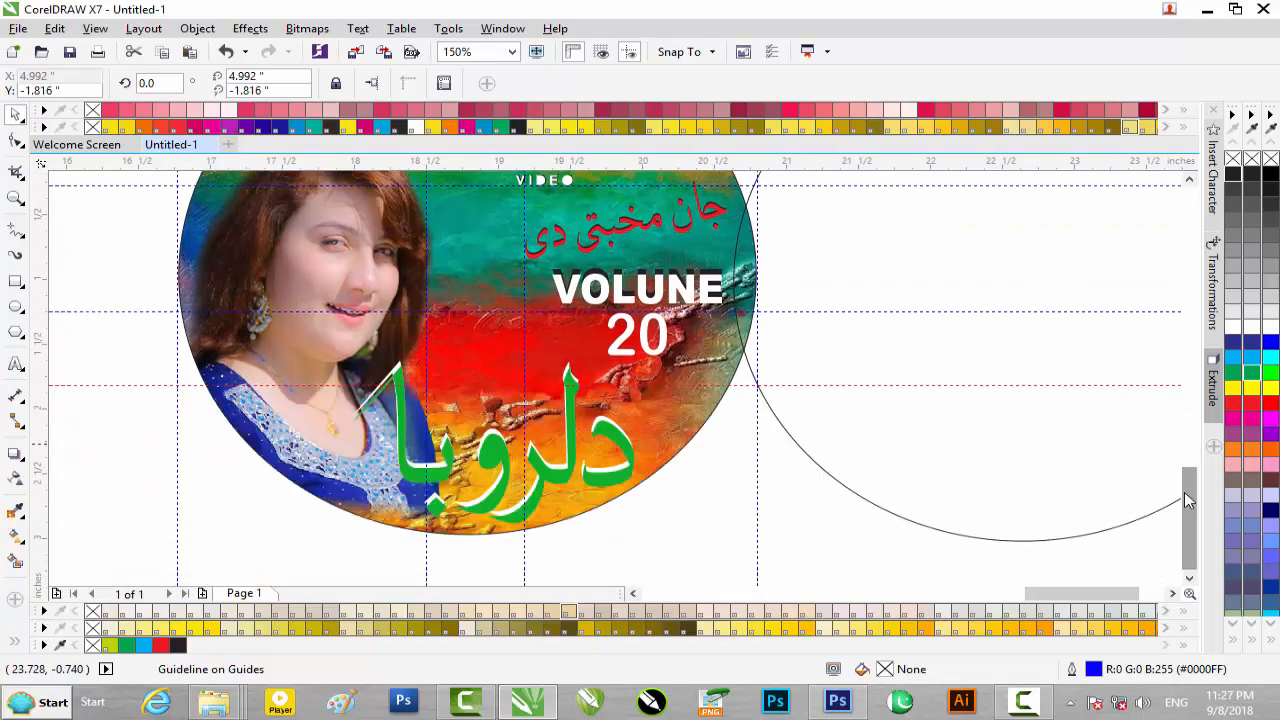
left_click_drag(737, 386, 712, 535)
Step: Select the whole disc artwork and move it up and to the right, clear of the guidelines
scroll(710, 510, "down", 2)
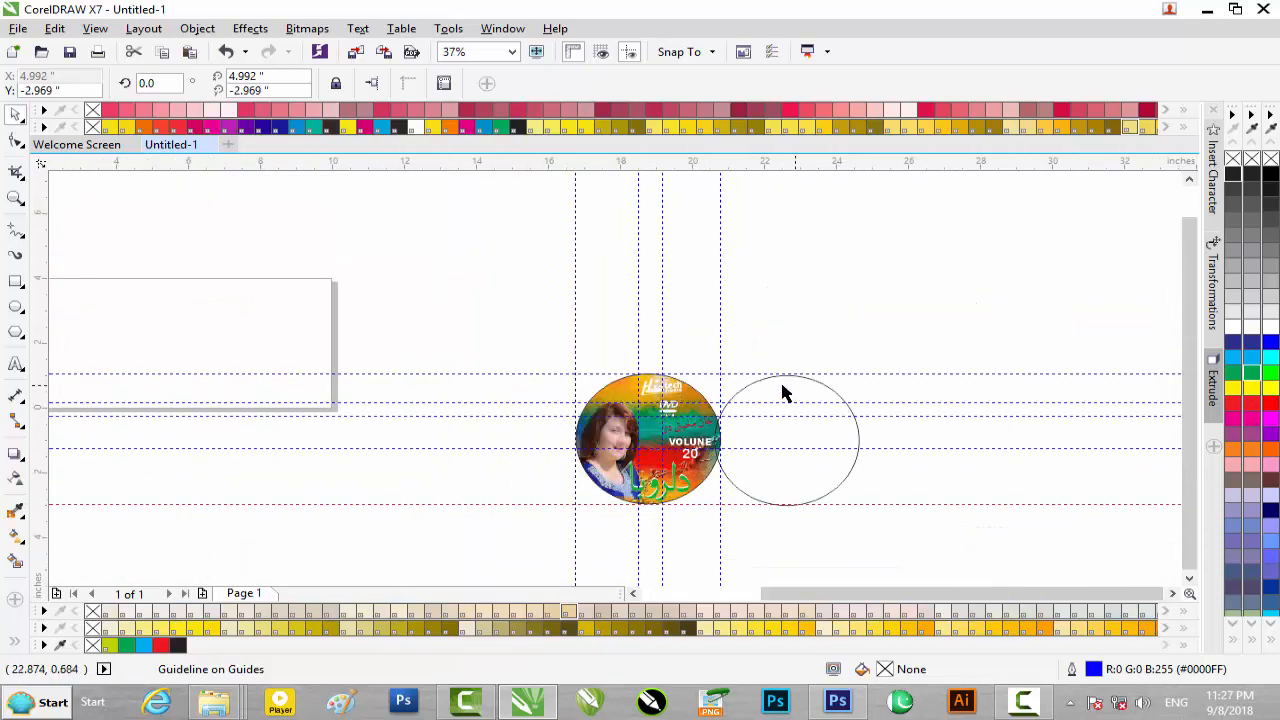
left_click_drag(494, 318, 735, 540)
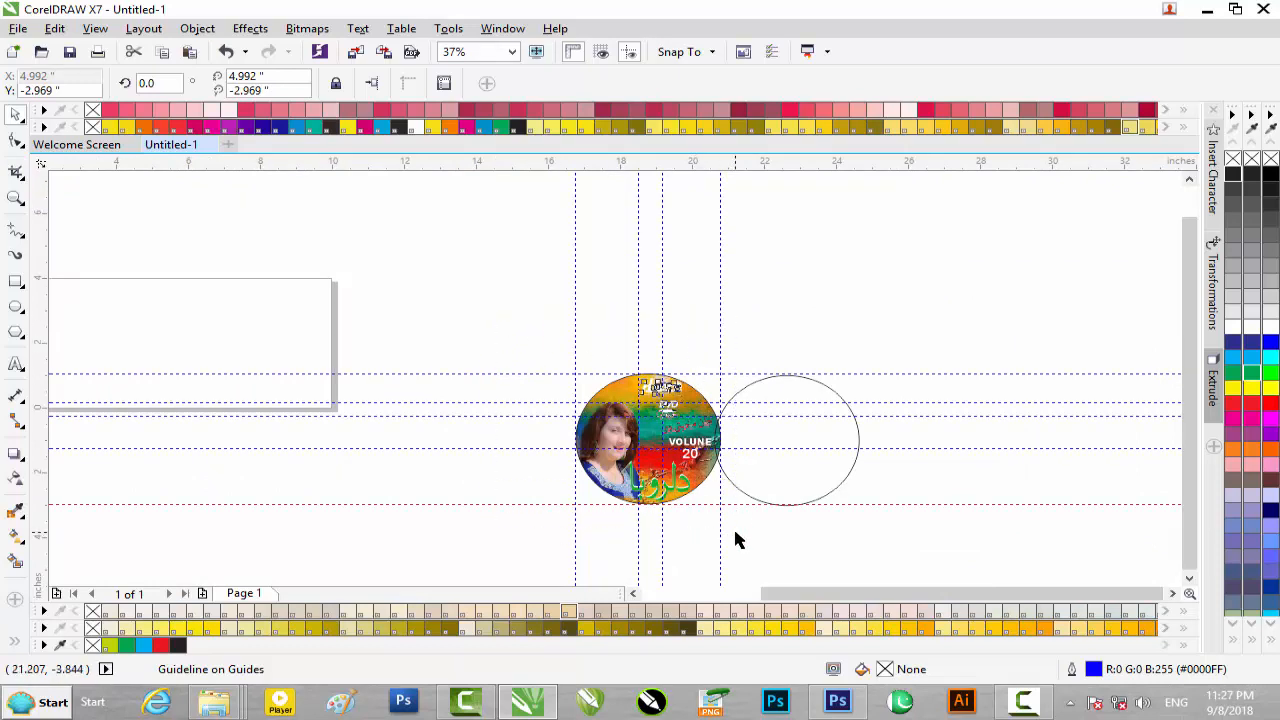
left_click(646, 501)
left_click_drag(687, 395, 912, 218)
Step: Move the empty circle into the frame of outer guidelines, centred at about X 18.792, Y -0.963 inches
left_click(789, 431)
left_click_drag(789, 431, 667, 434)
scroll(667, 434, "up", 2)
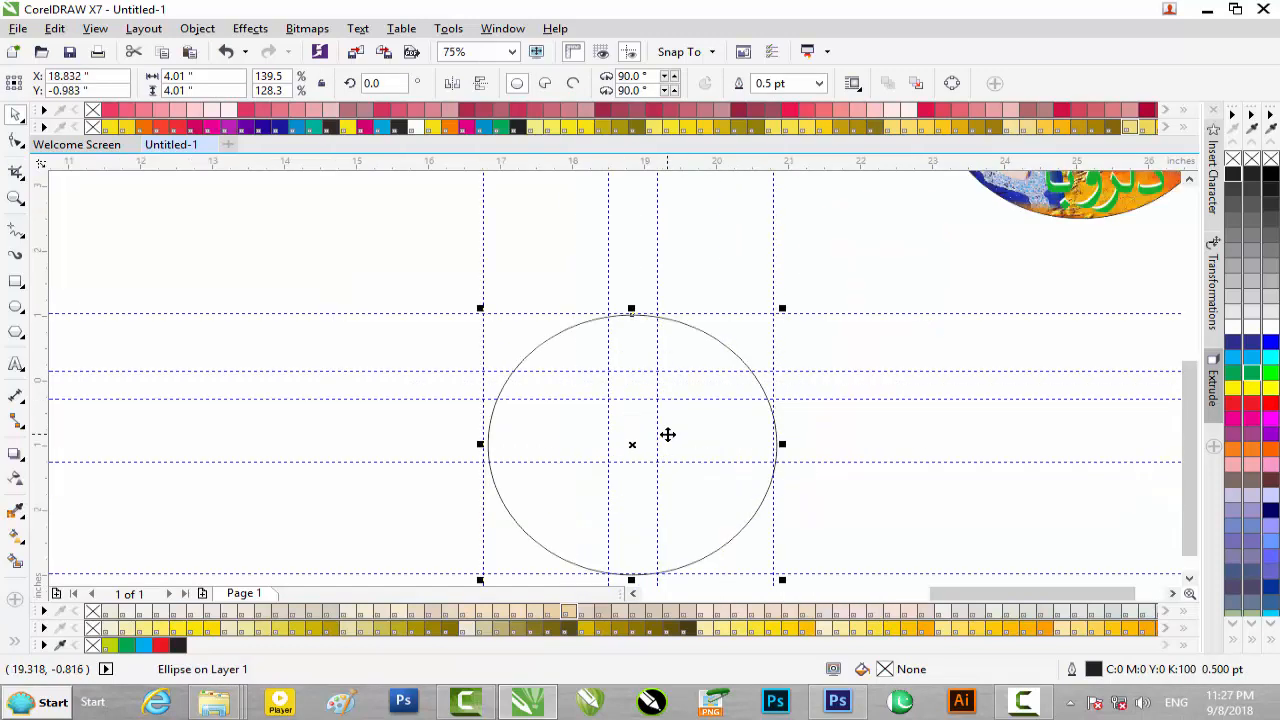
scroll(667, 434, "up", 1)
key("Left")
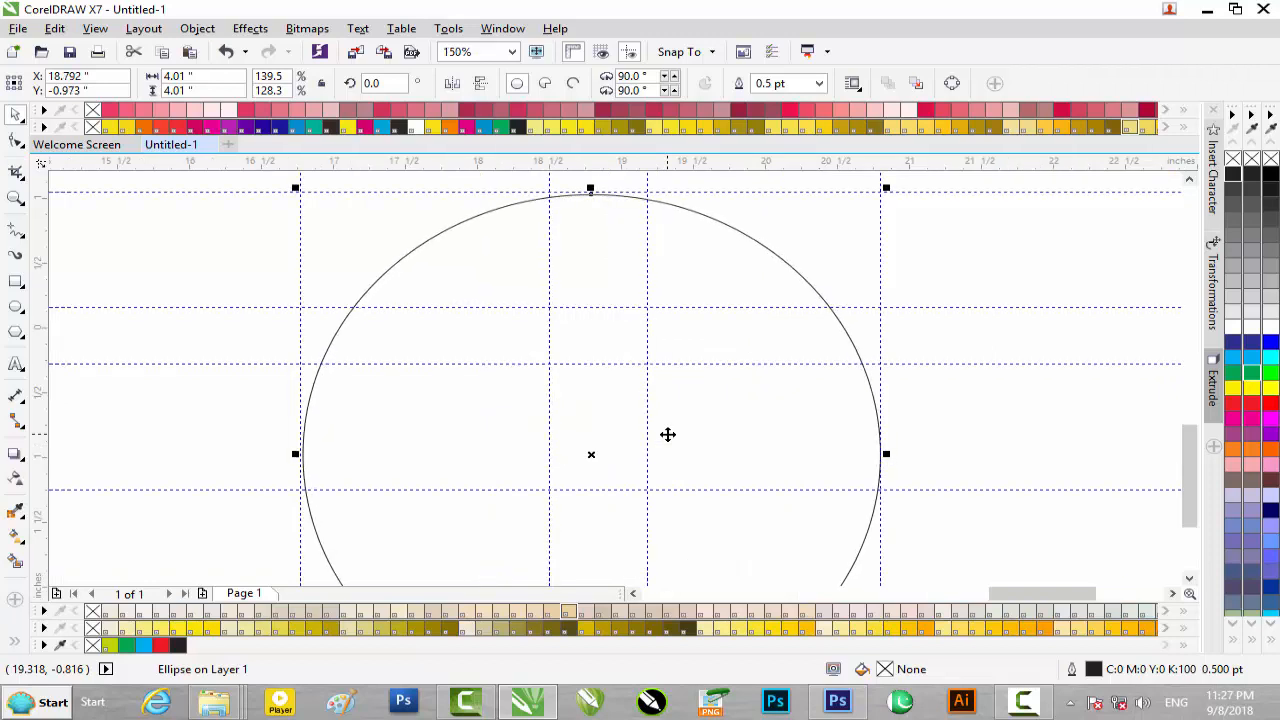
scroll(667, 434, "down", 1)
scroll(667, 434, "down", 1)
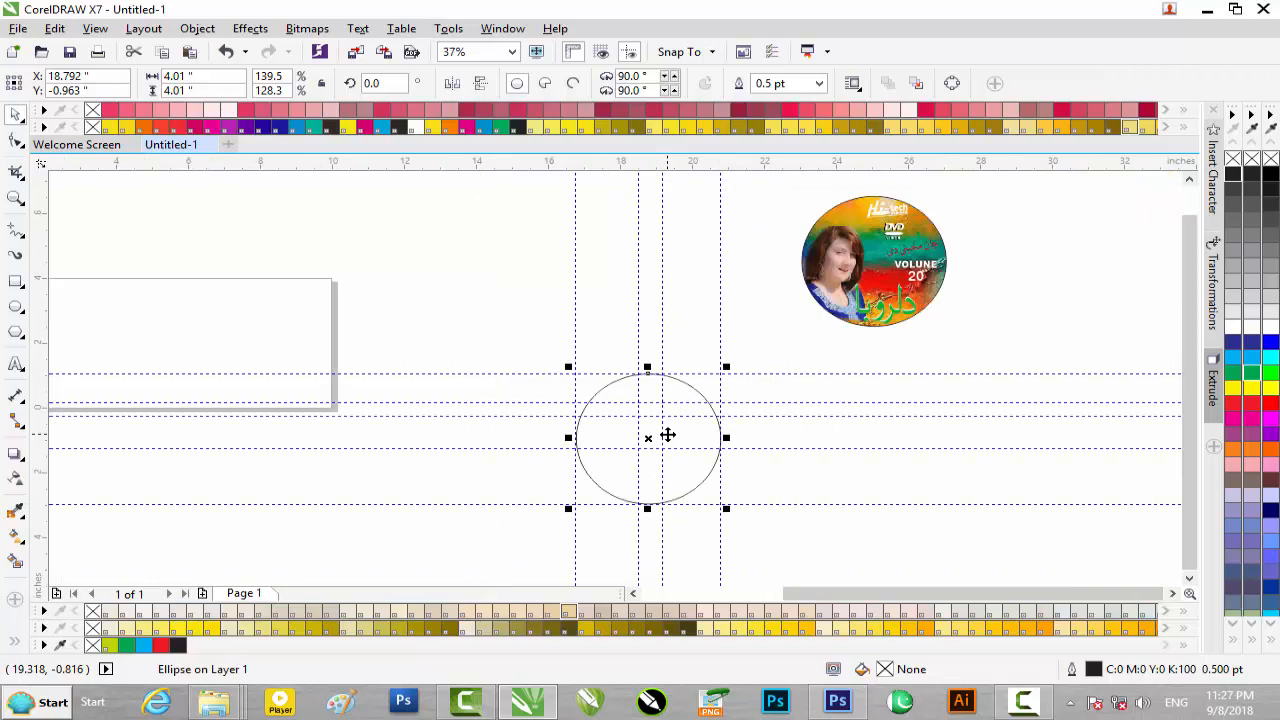
Step: Copy the background and portrait from the DVD cover's PowerClip contents, finish editing, and paste them onto the page
scroll(667, 434, "down", 1)
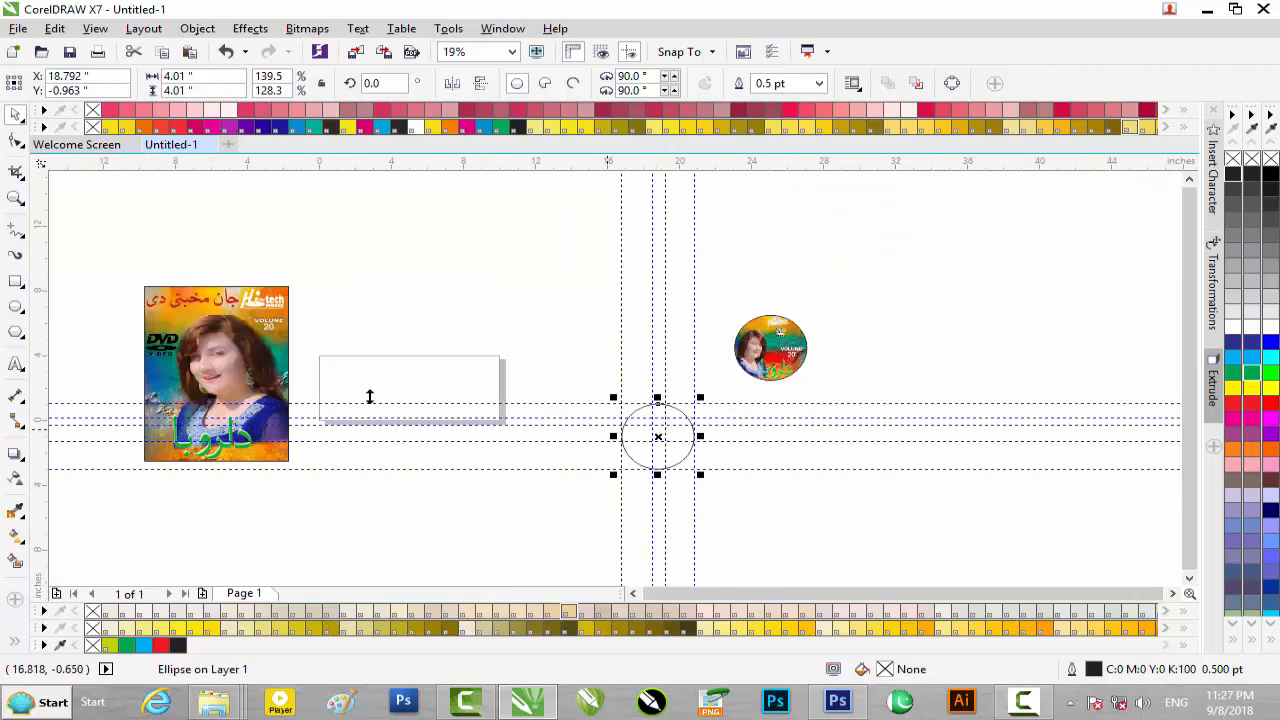
left_click(222, 344)
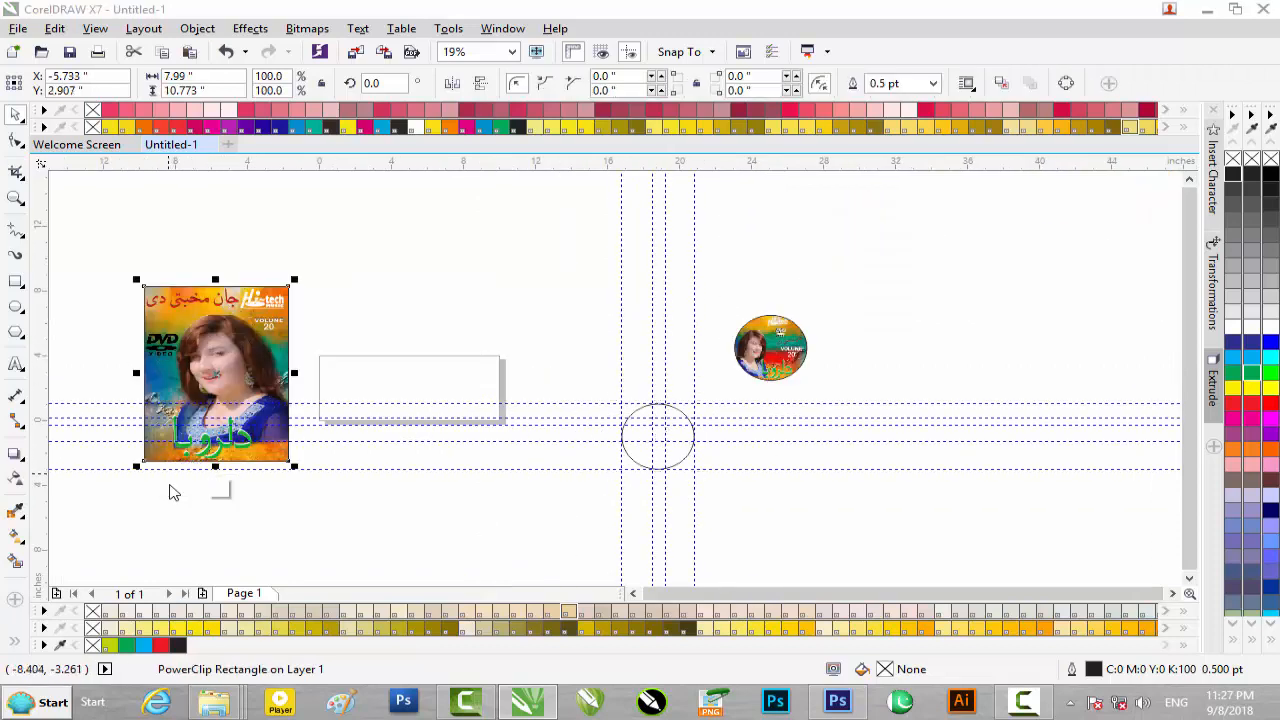
left_click(167, 485)
left_click(218, 312)
left_click_drag(338, 250, 129, 475)
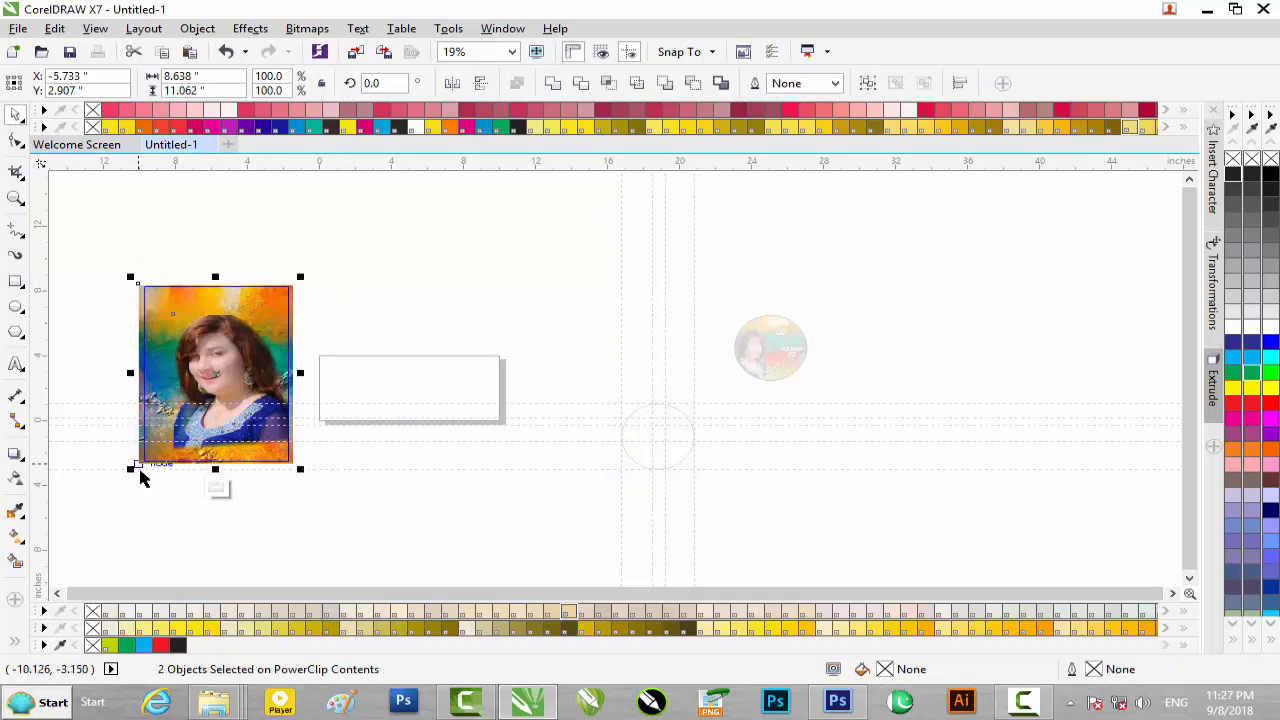
left_click(218, 488)
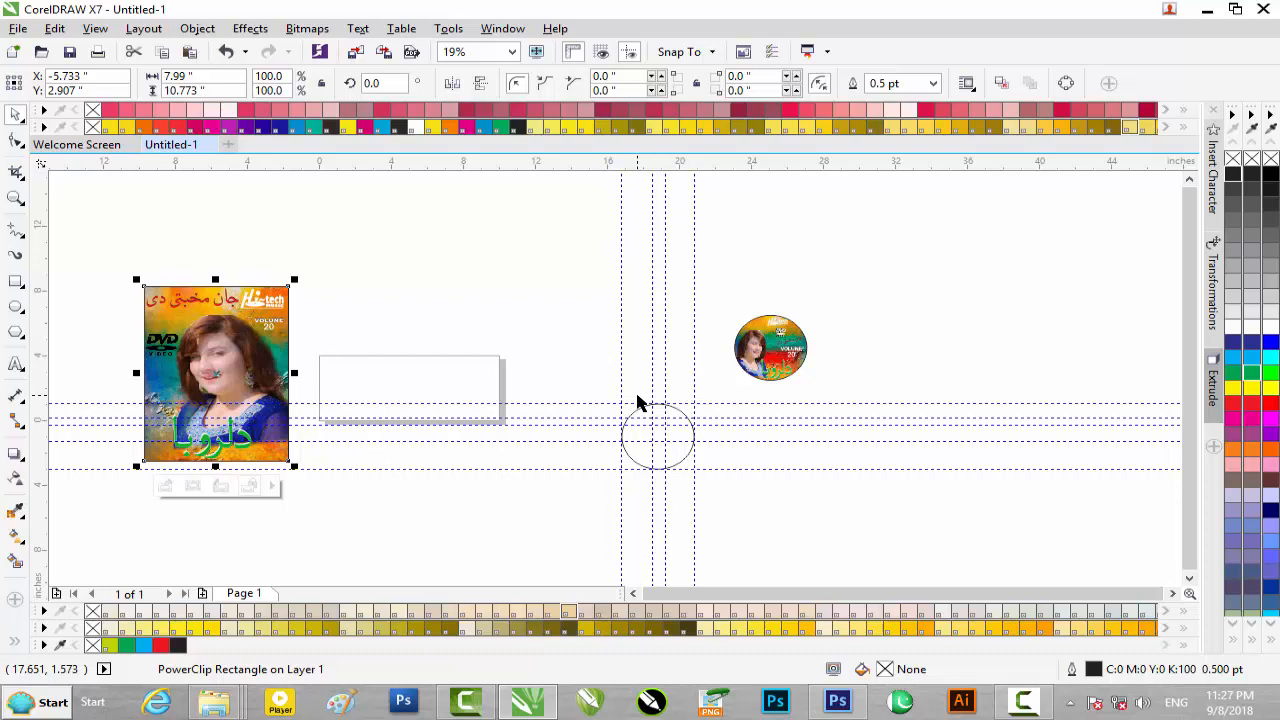
key("ctrl+v")
Step: Move the pasted background and portrait beside the circle, PowerClip them inside it, and open the circle's contents for editing
left_click_drag(251, 331, 575, 364)
right_click(572, 364)
left_click(640, 289)
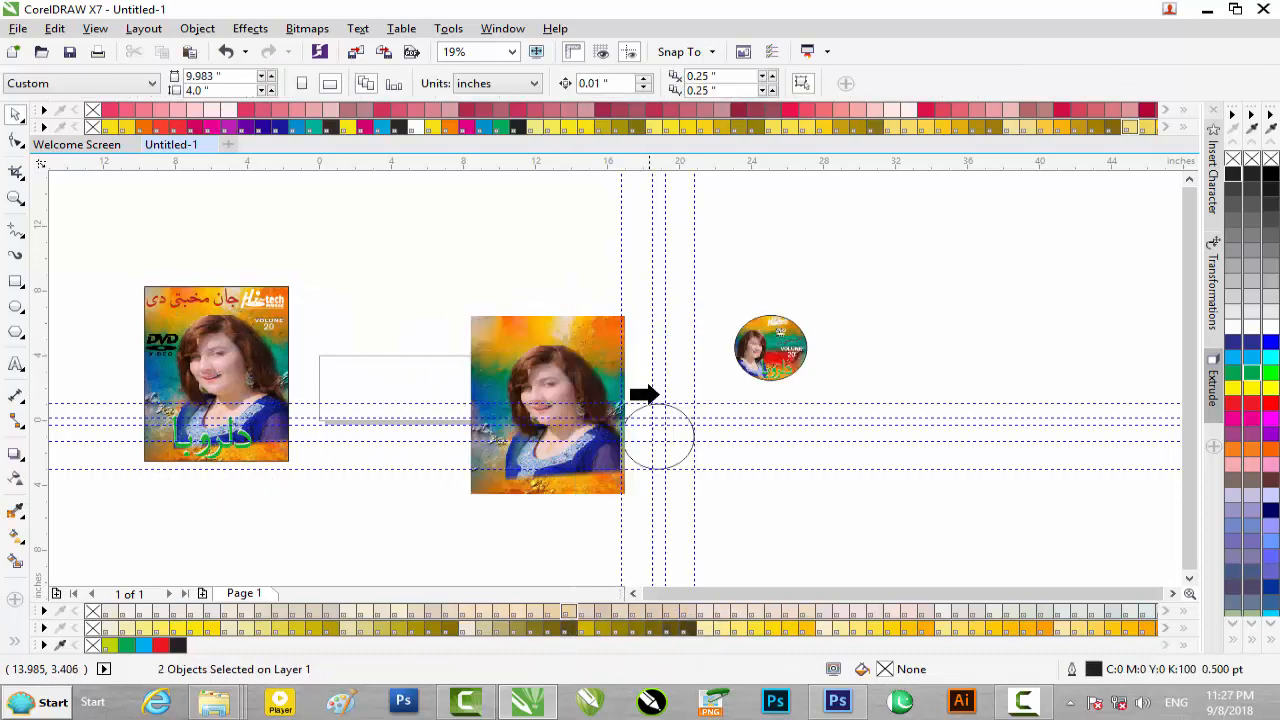
left_click(657, 427)
left_click(607, 492)
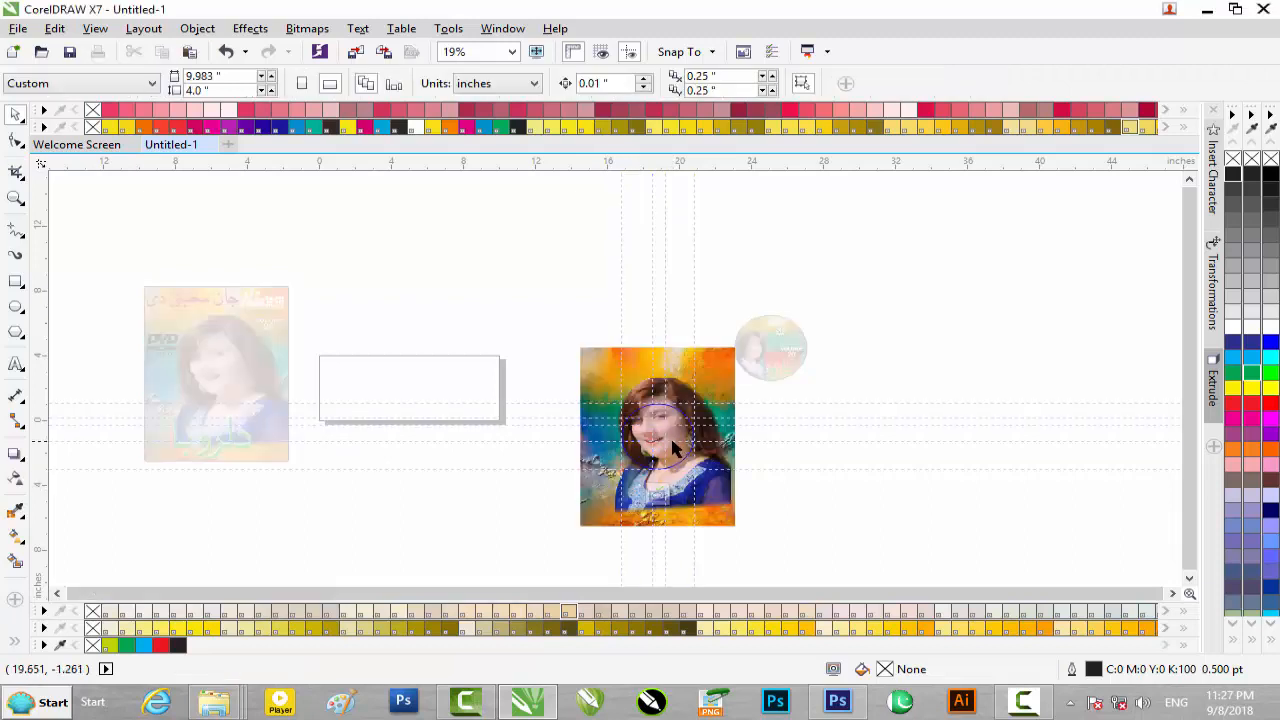
Step: Move the reduced portrait out beside the disc artwork and scale the background to about 3.22 by 4.13 inches
scroll(664, 425, "up", 2)
left_click(678, 393)
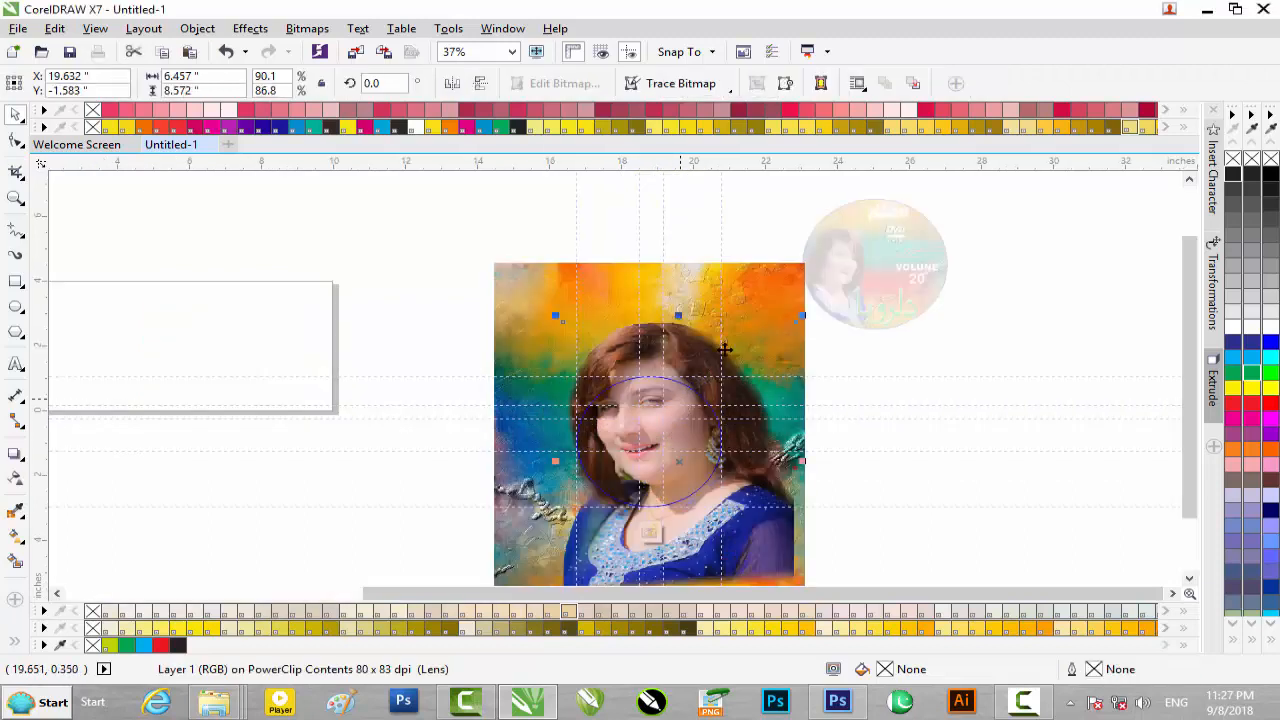
left_click_drag(799, 318, 969, 340)
left_click(776, 295)
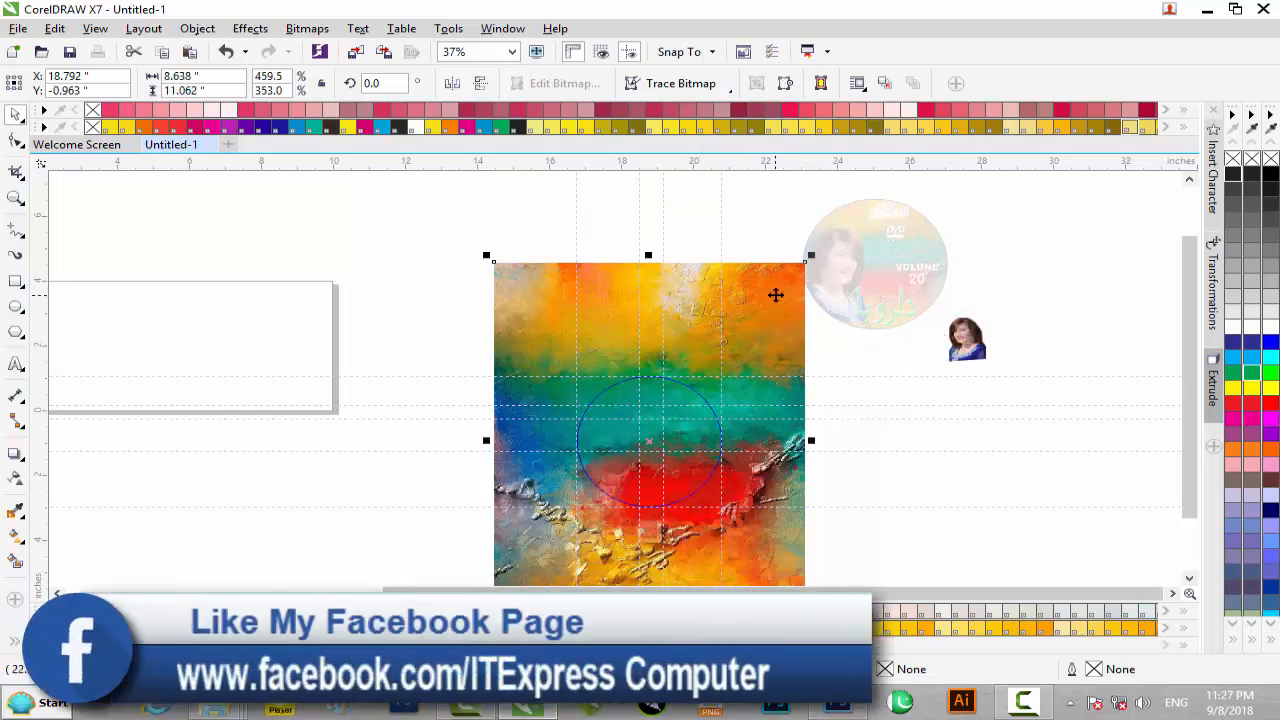
left_click_drag(809, 256, 744, 368)
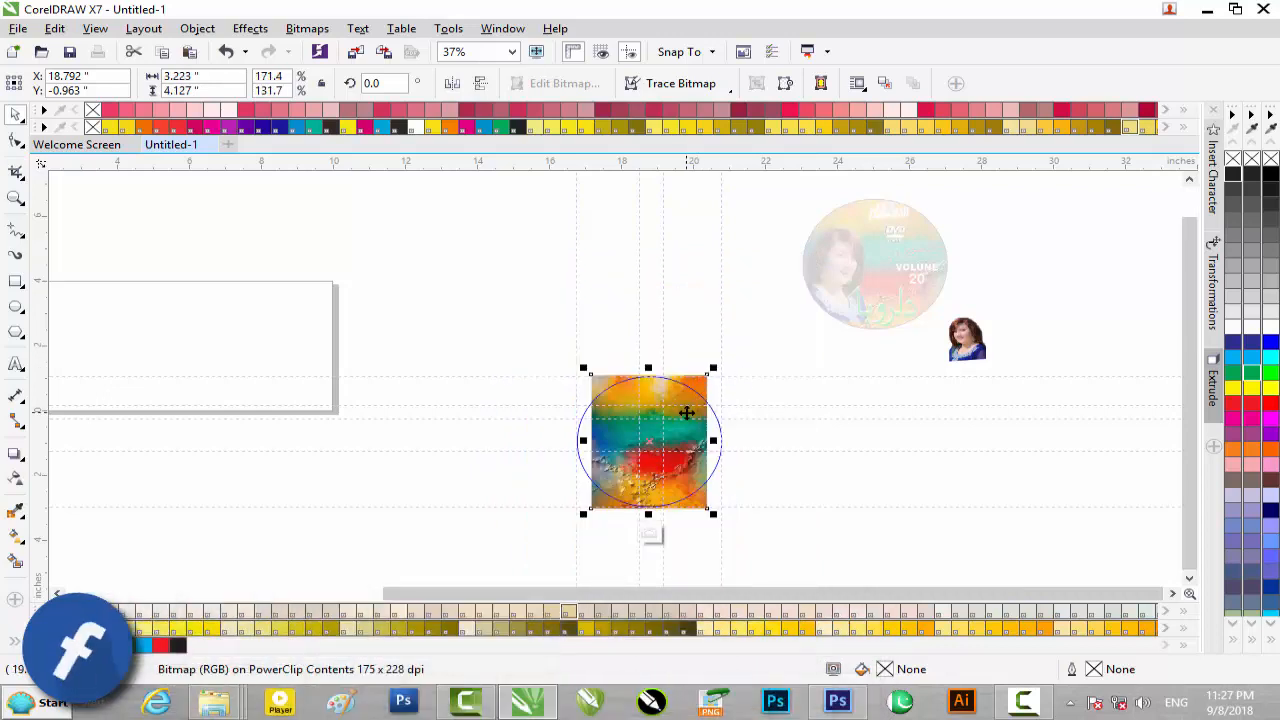
Step: Delete the background and the portrait from the circle's PowerClip contents
key("Delete")
left_click(972, 340)
key("Delete")
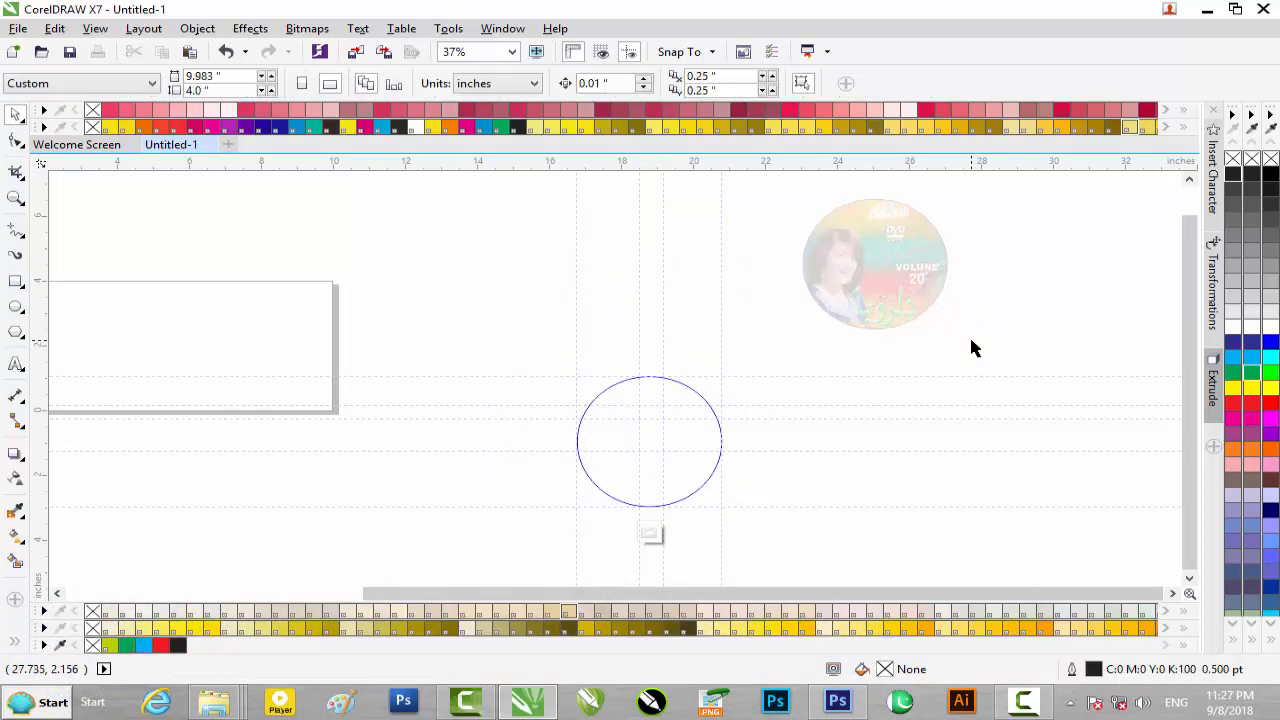
Step: Undo the deletions, resizing, PowerClip and move, back to the pasted background and portrait lying over the DVD cover
key("ctrl+z")
key("ctrl+z")
key("ctrl+z")
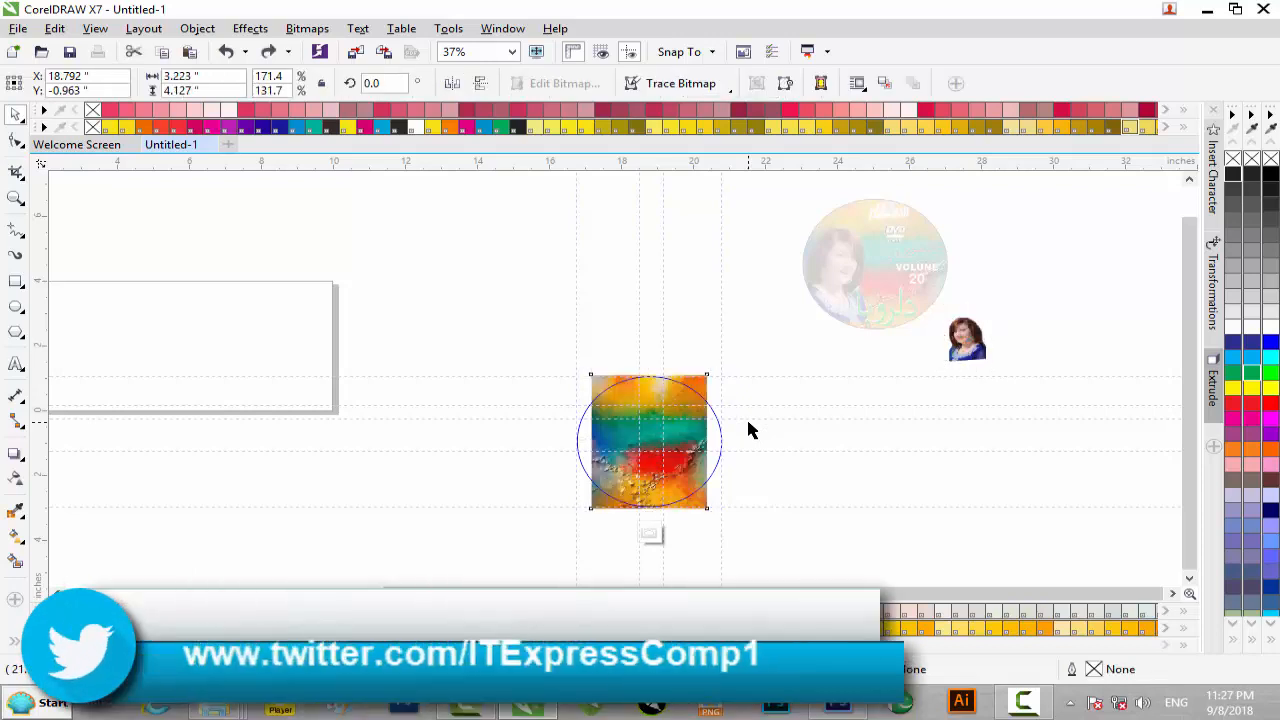
key("ctrl+z")
key("ctrl+z")
key("ctrl+z")
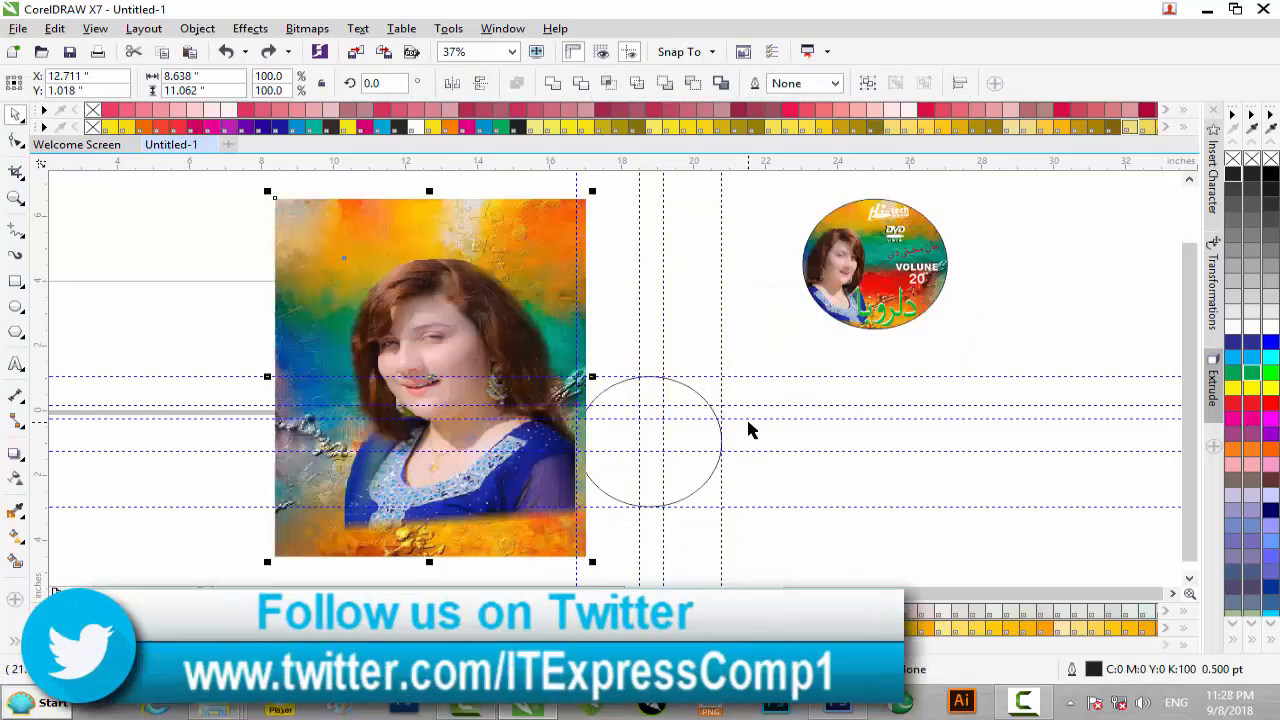
key("ctrl+z")
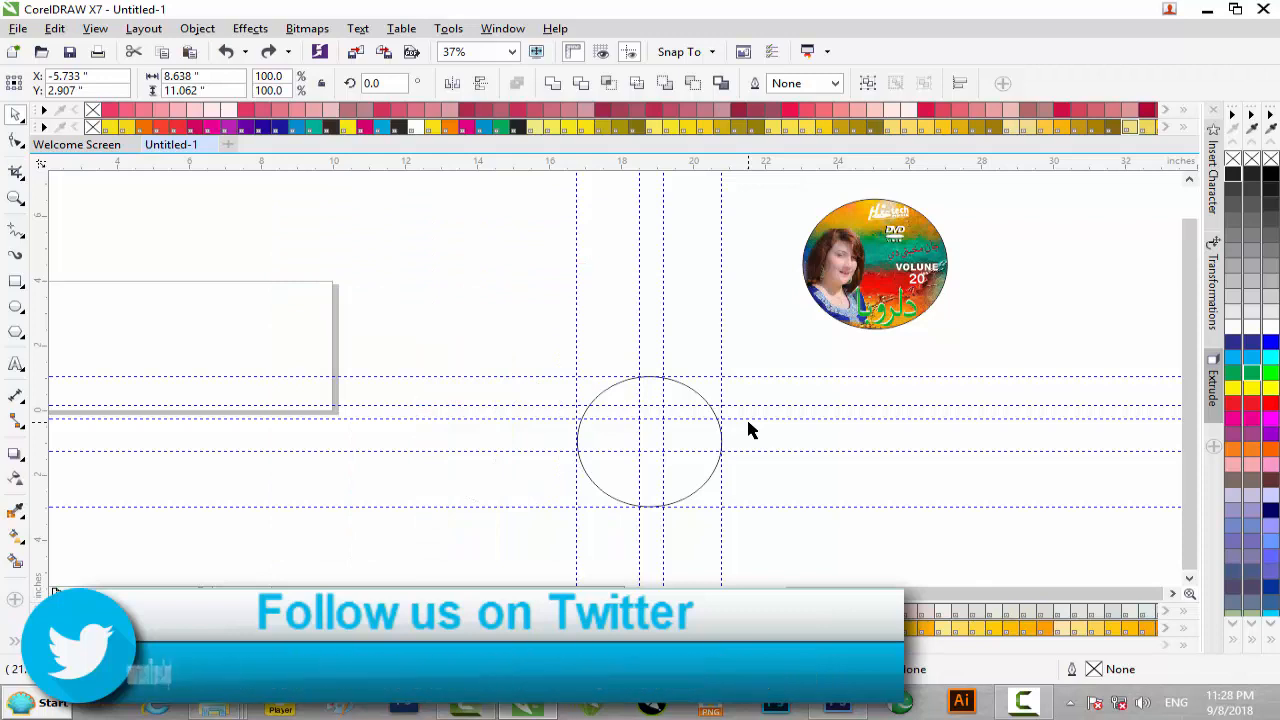
scroll(660, 417, "down", 2)
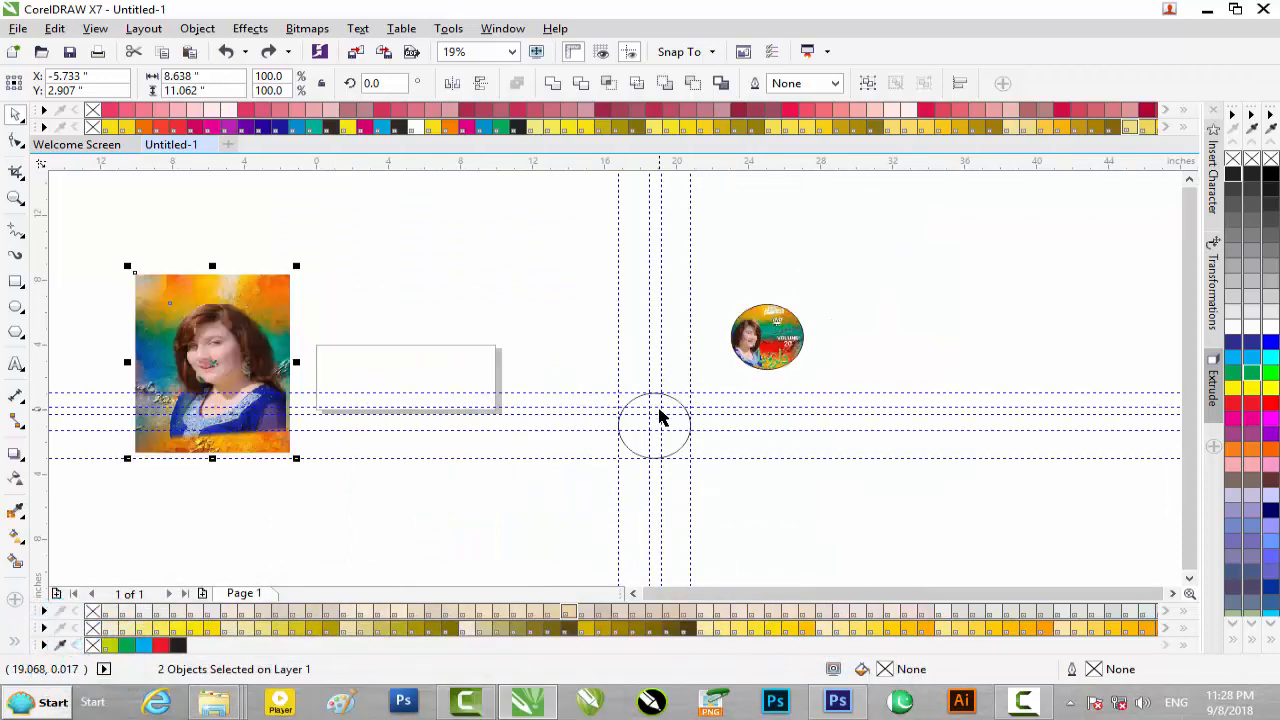
Step: Undo the paste of the background and portrait, and ungroup the finished disc artwork
key("ctrl+z")
scroll(756, 349, "up", 2)
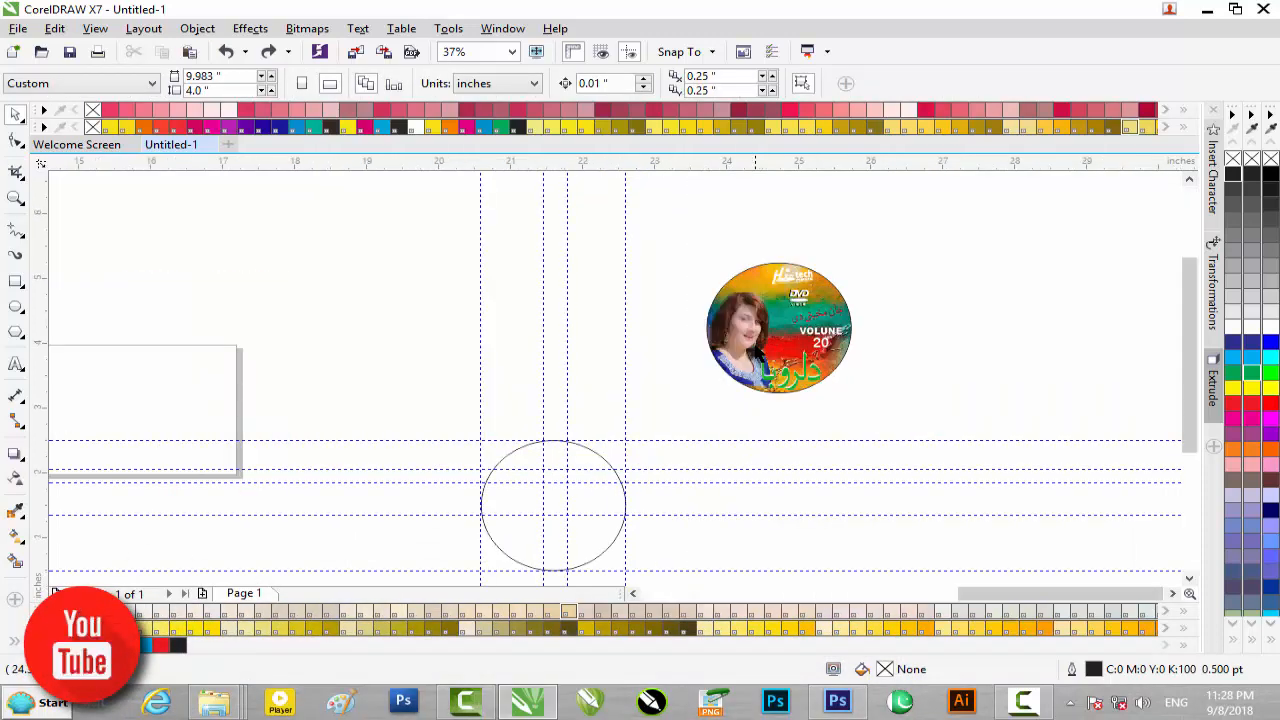
scroll(755, 347, "up", 1)
left_click(760, 343)
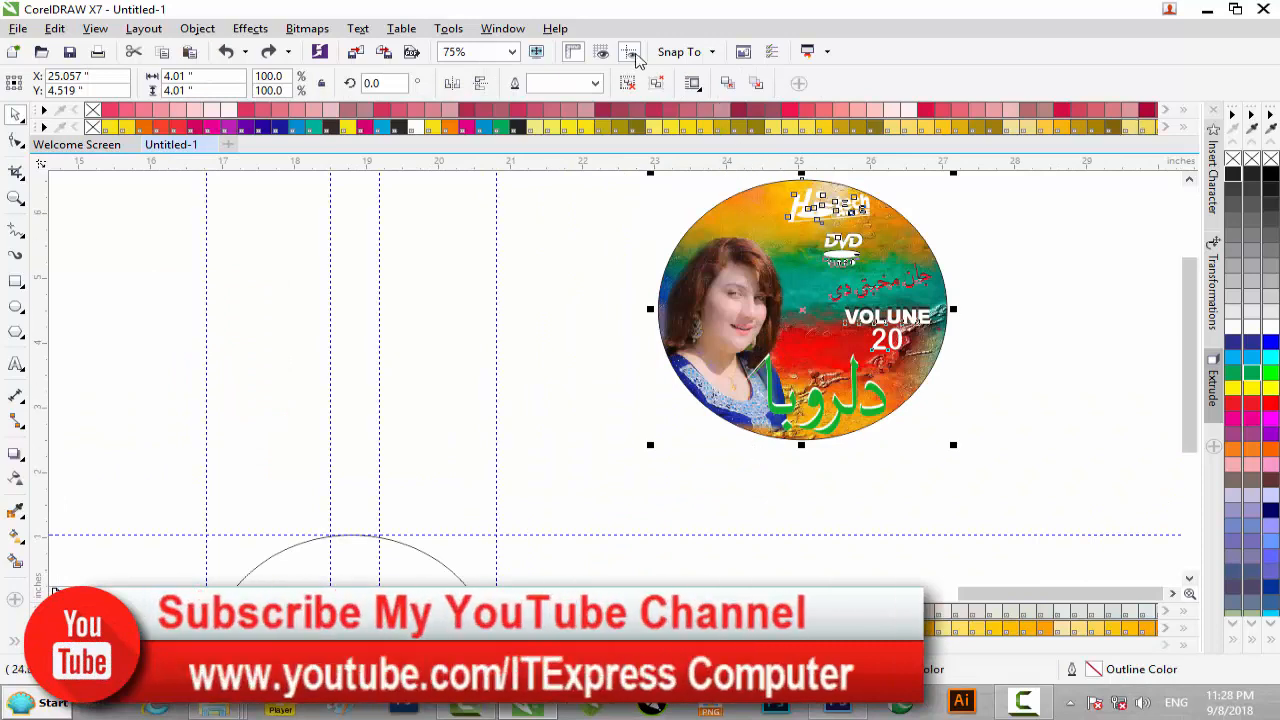
left_click(812, 347)
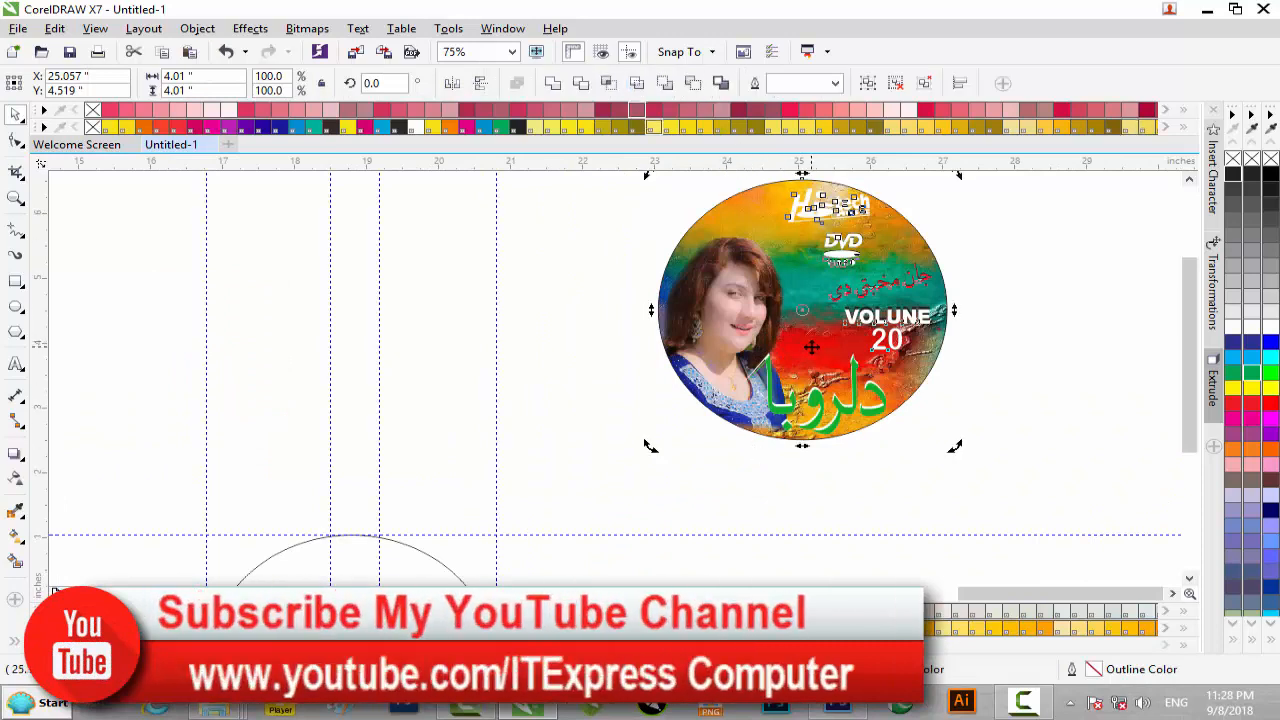
Step: Copy the background, portrait and green title from the finished disc's PowerClip contents and finish editing them
left_click(1030, 378)
left_click(908, 352)
left_click(753, 464)
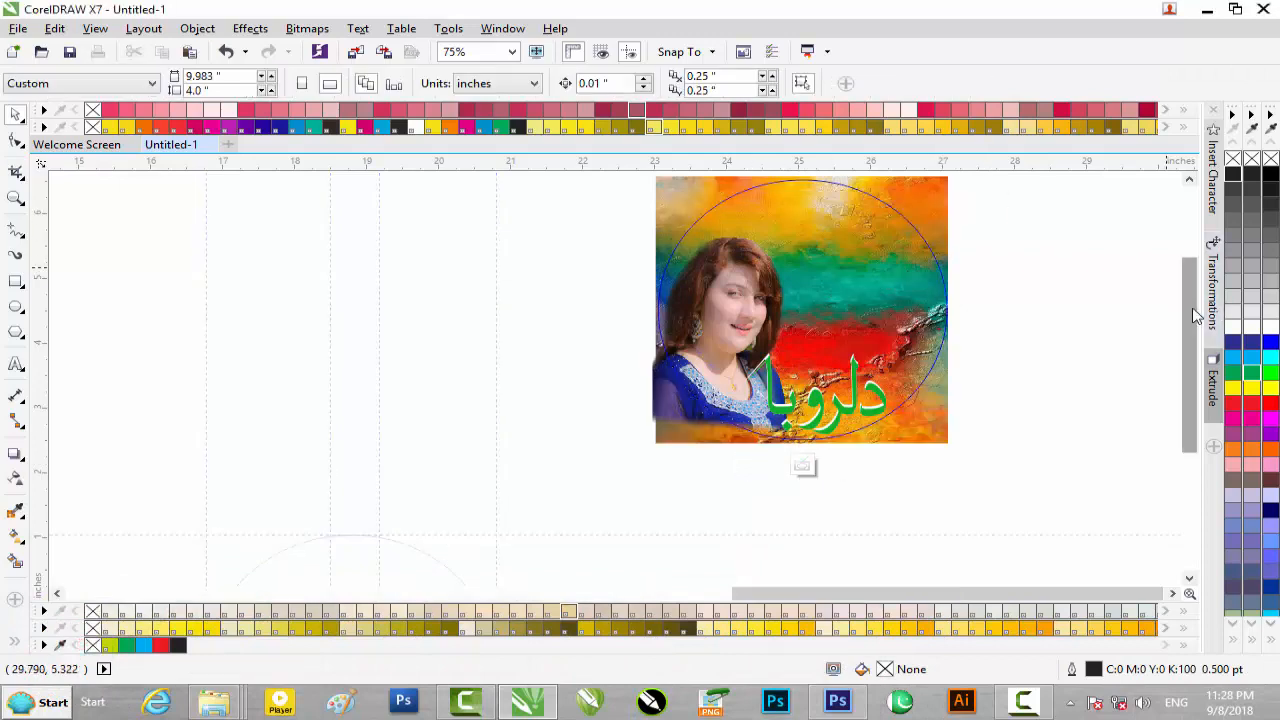
scroll(1192, 300, "up", 2)
mouse_move(618, 519)
left_mouse_down()
mouse_move(603, 564)
mouse_move(611, 523)
left_mouse_up()
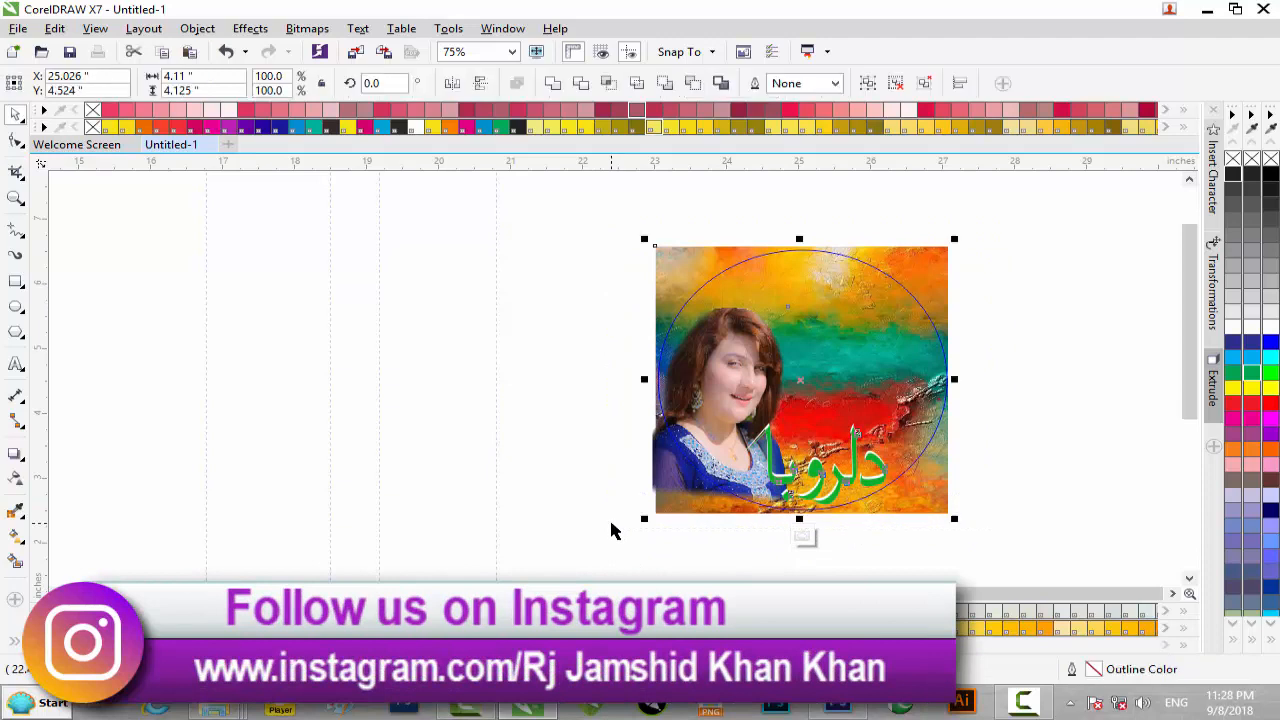
left_click(803, 536)
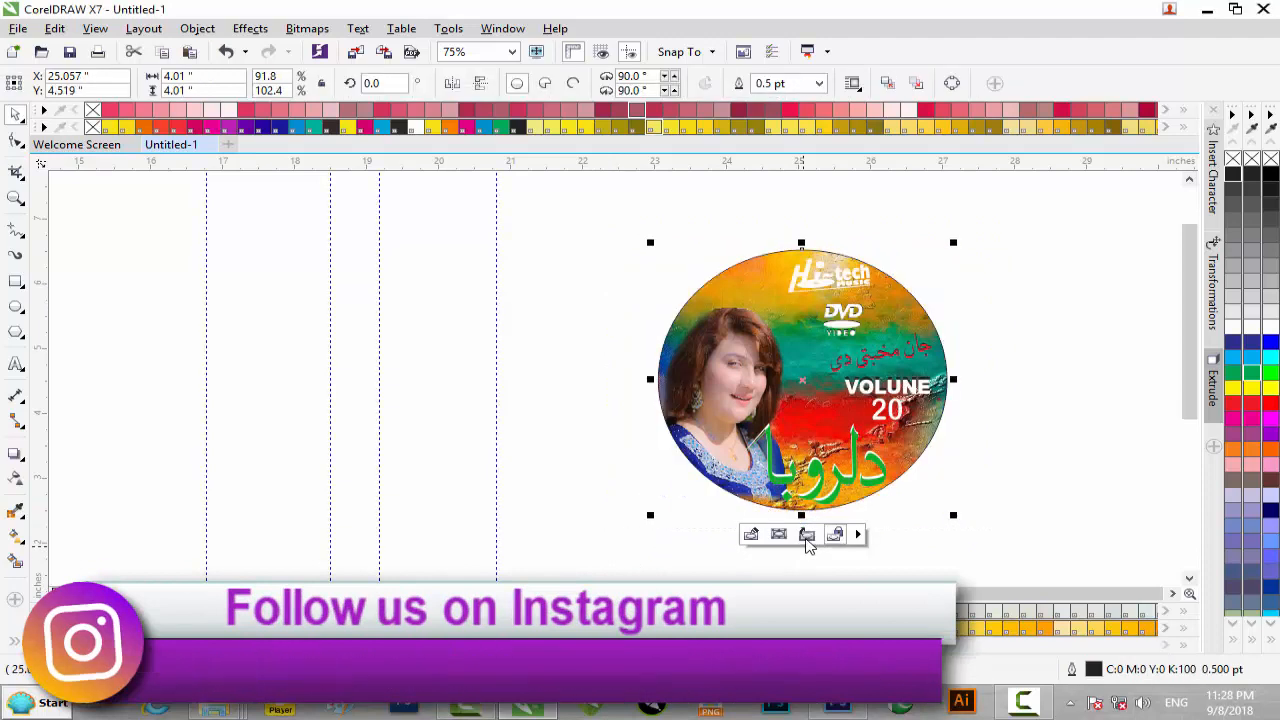
Step: Paste the copied background, portrait and title, and move them between the finished disc and the empty circle
key("ctrl+v")
left_click_drag(782, 344, 468, 437)
scroll(468, 437, "down", 1)
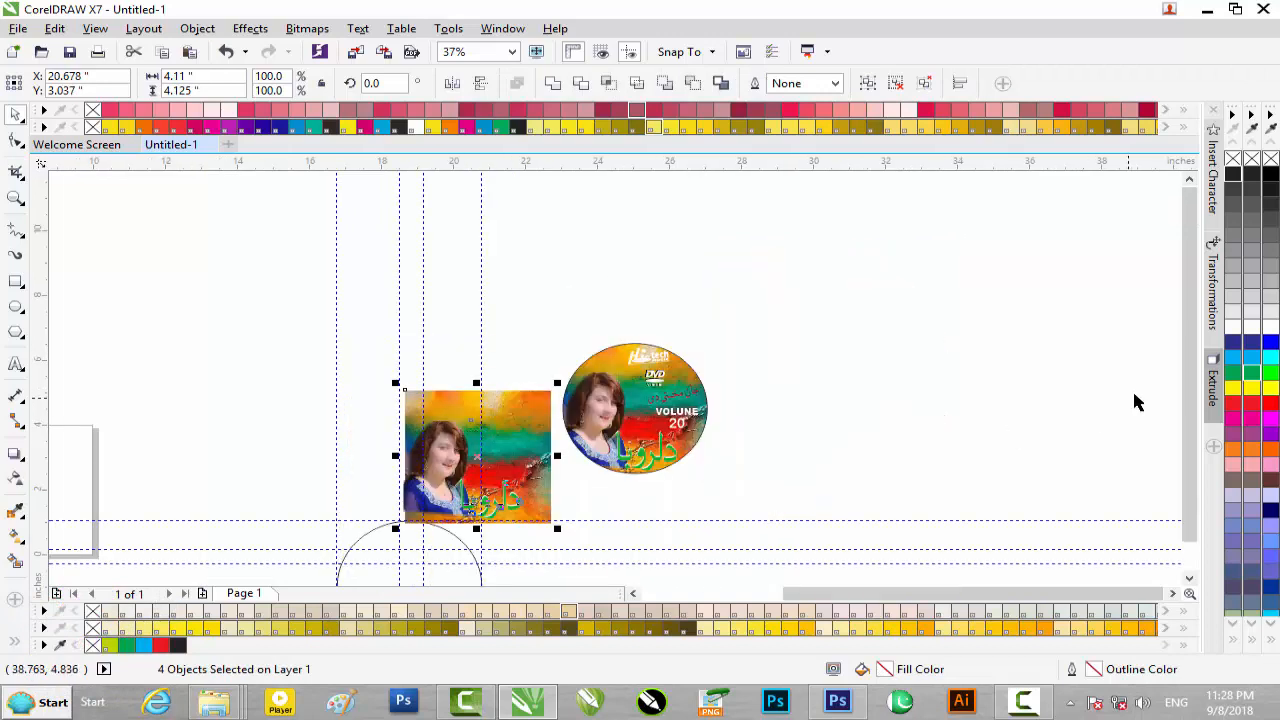
left_click_drag(1183, 395, 1180, 497)
Step: PowerClip the pasted artwork inside the empty circle and open the circle's contents for editing
right_click(503, 281)
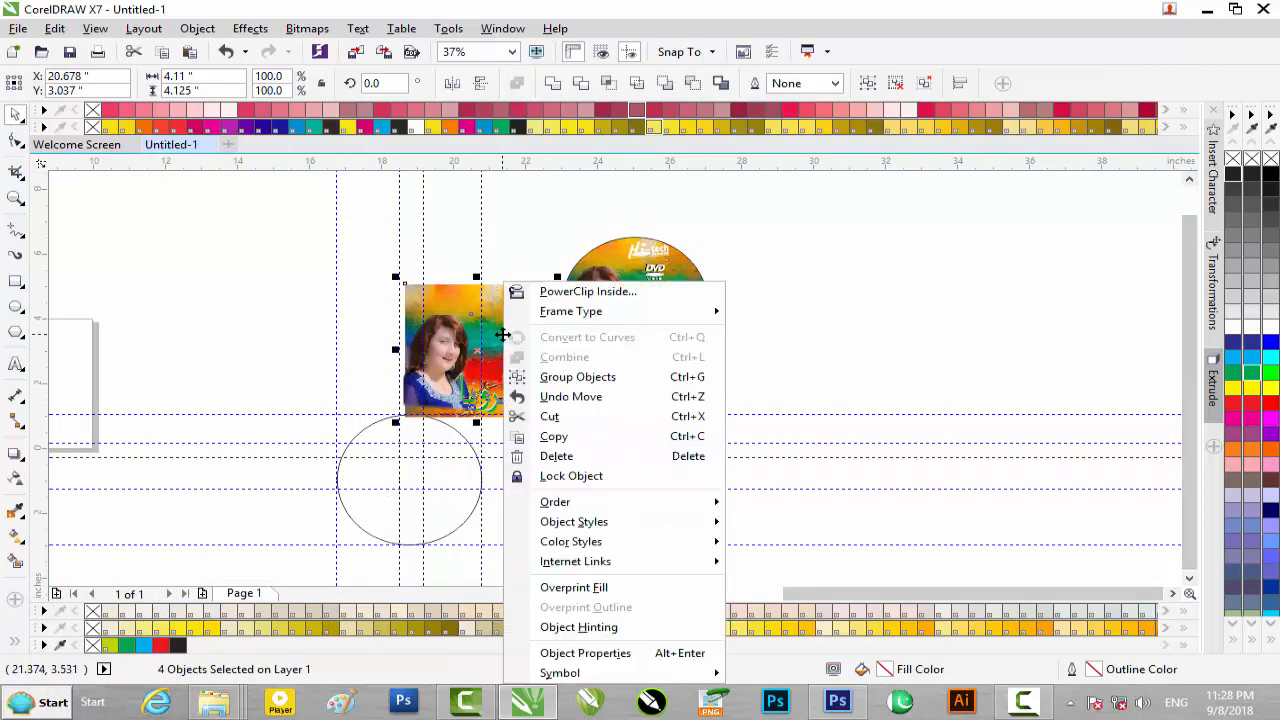
left_click(528, 289)
left_click(412, 470)
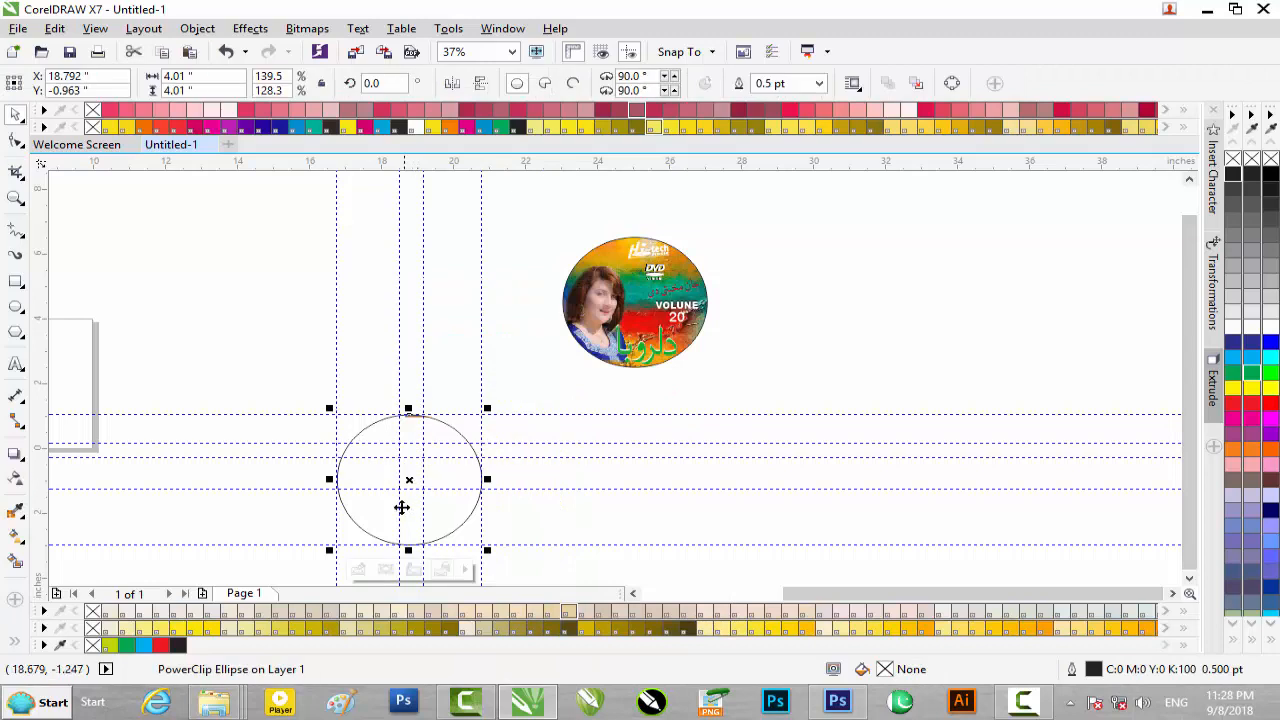
left_click(410, 572)
left_click_drag(521, 330, 449, 450)
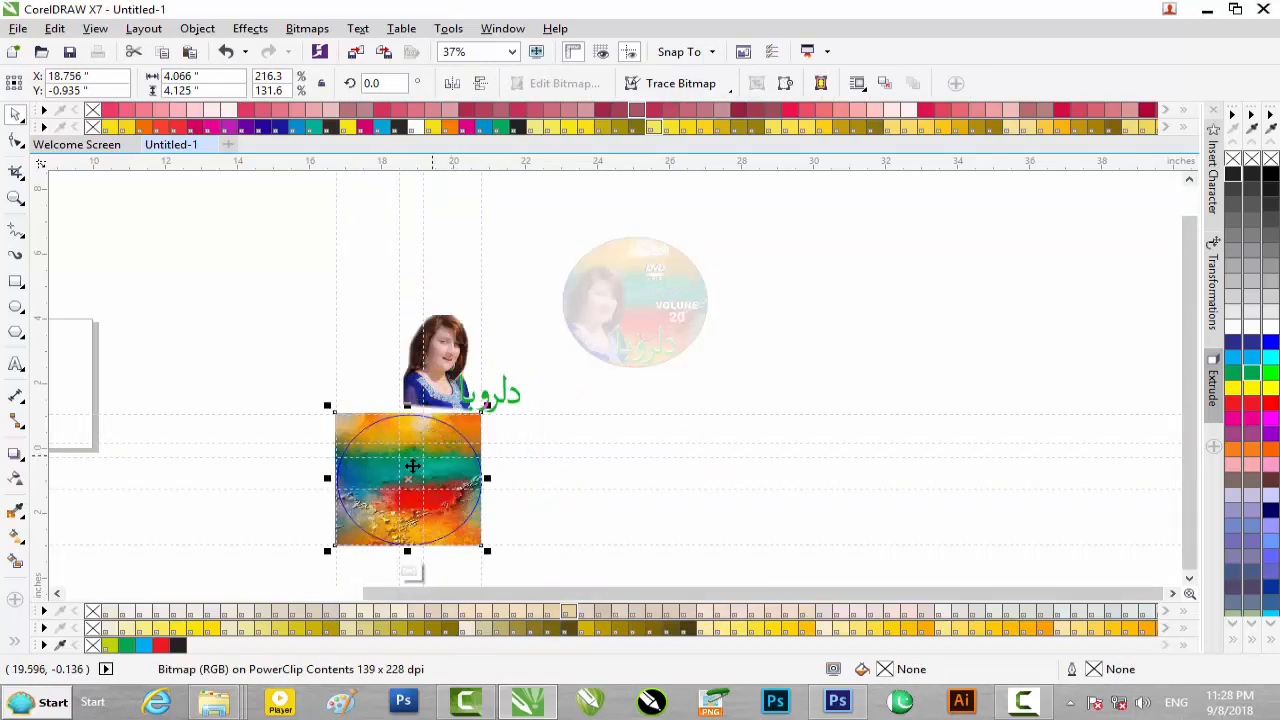
scroll(412, 466, "up", 1)
scroll(411, 466, "down", 1)
key("ctrl+z")
Step: Select the background, portrait and title together and move them over the circle outline
left_click_drag(327, 238, 572, 446)
left_click_drag(494, 352, 418, 474)
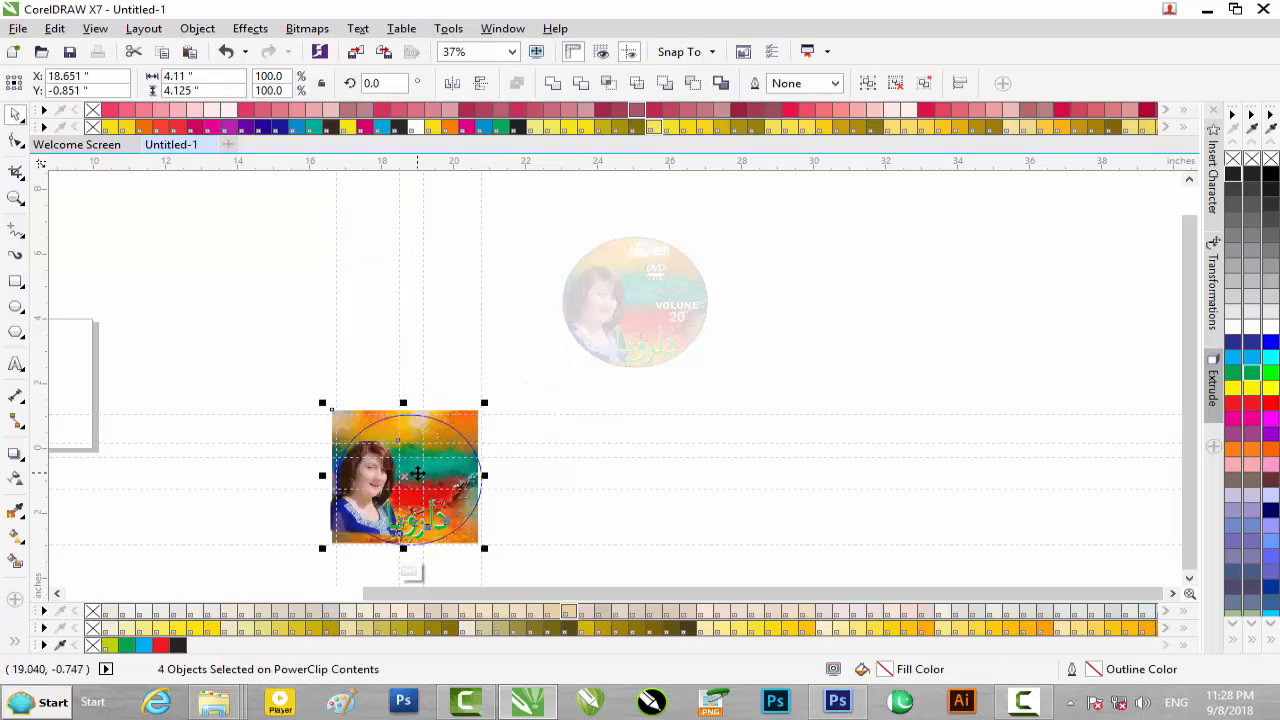
scroll(418, 474, "up", 1)
scroll(1182, 470, "down", 1)
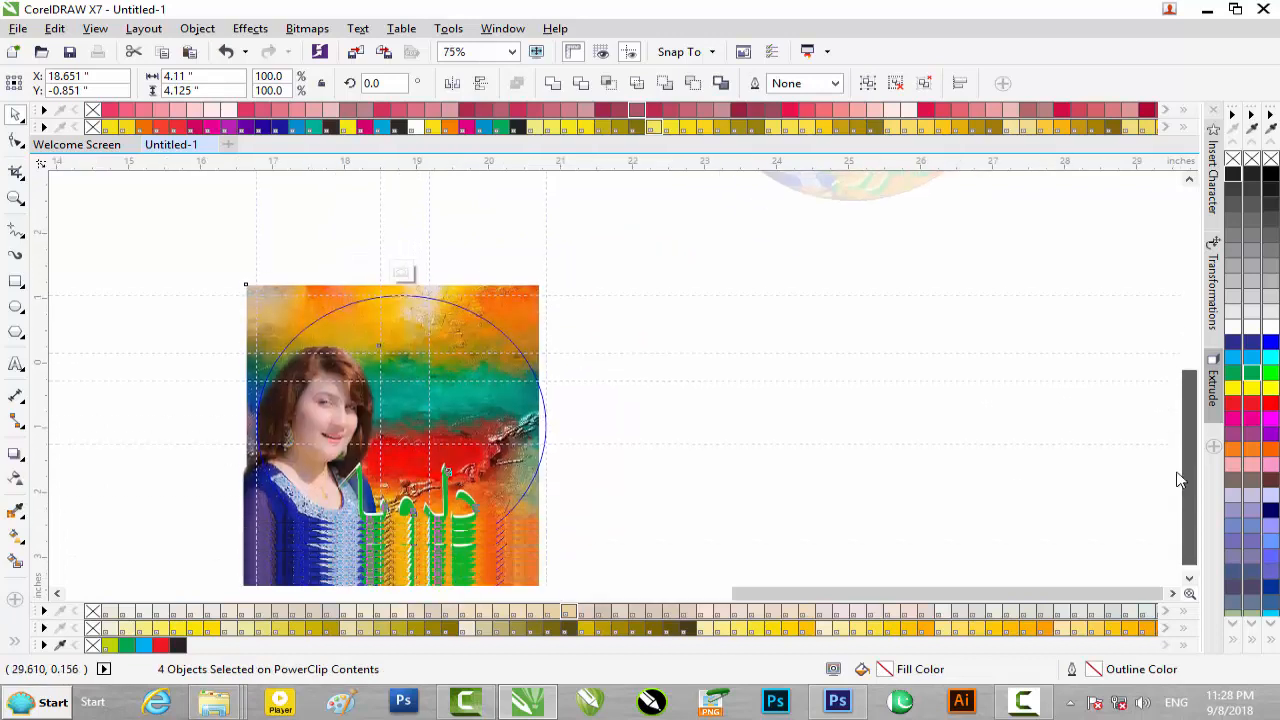
scroll(1180, 480, "down", 1)
scroll(250, 265, "up", 1)
Step: Nudge the selected artwork horizontally in 0.01-inch increments to X 18.741 inches, so the background spans the circle's width
left_click_drag(838, 596, 804, 596)
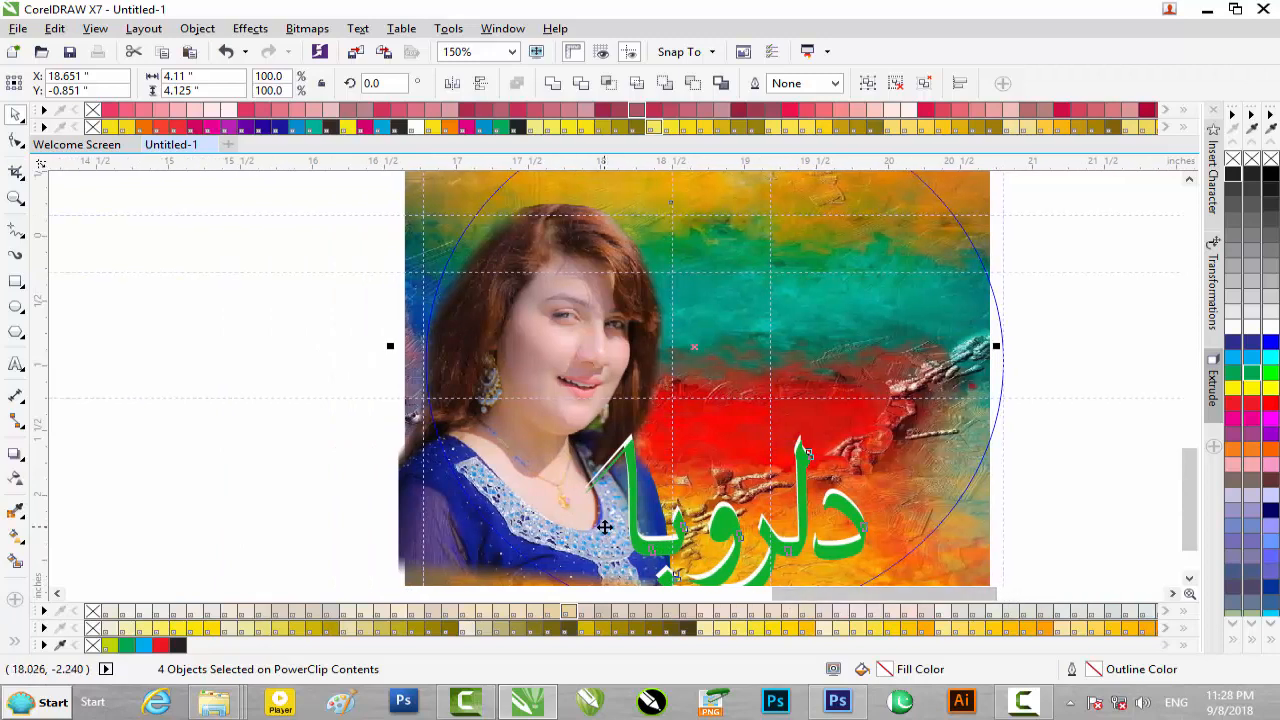
key("Right")
key("Left")
key("Left")
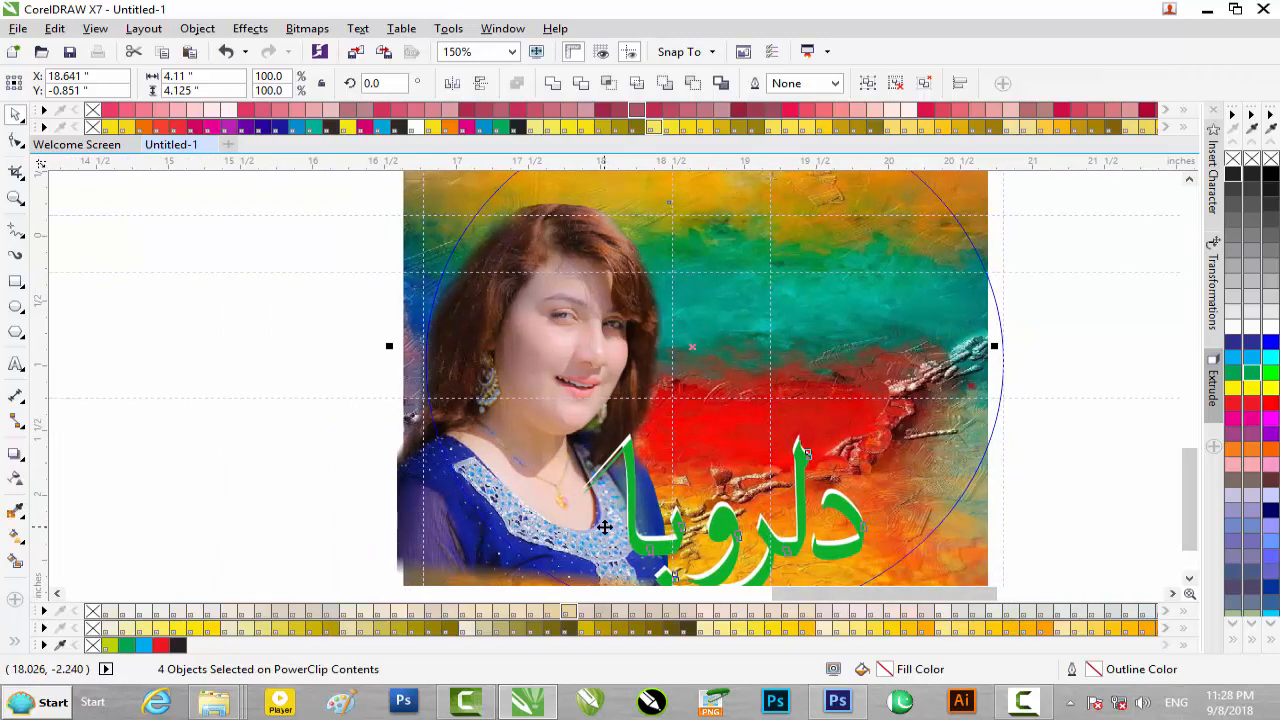
key("Right")
key("Right")
key("Right")
key("Right")
key("Right")
key("Right")
key("Right")
key("Right")
key("Right")
key("Right")
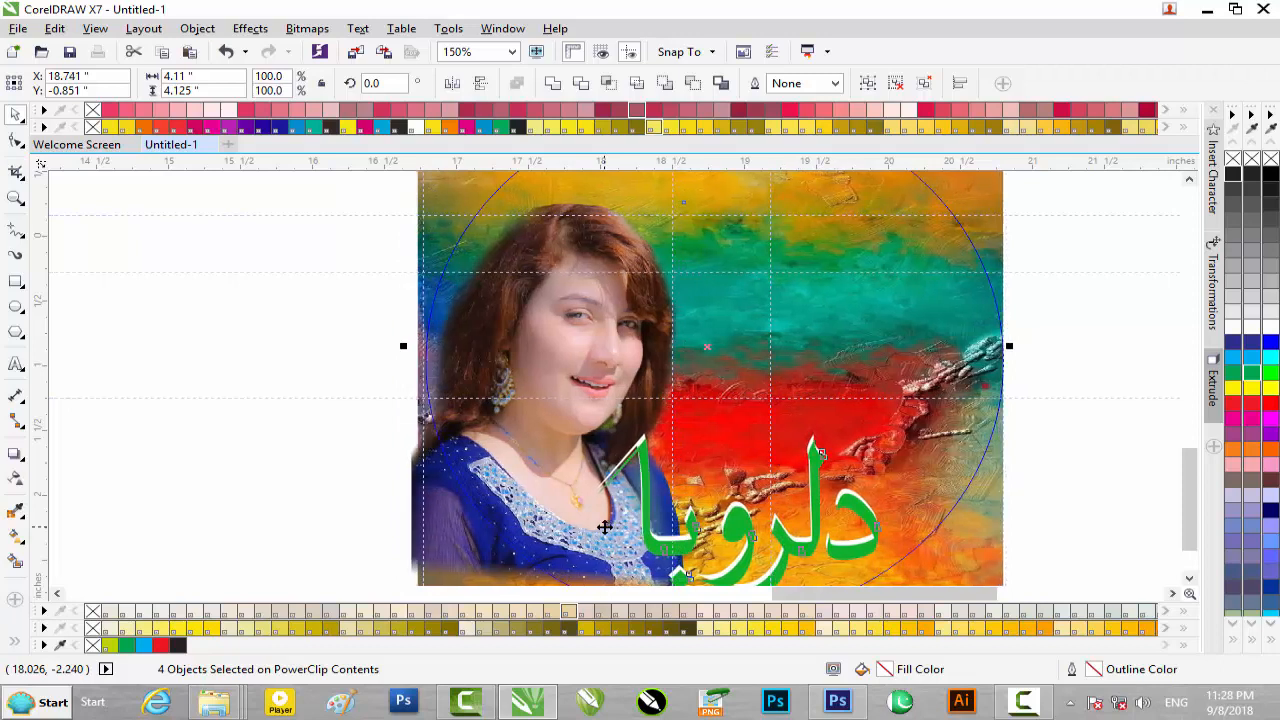
Step: Scale the portrait inside the circle slightly to about 1.84 by 2.986 inches
scroll(604, 527, "down", 2)
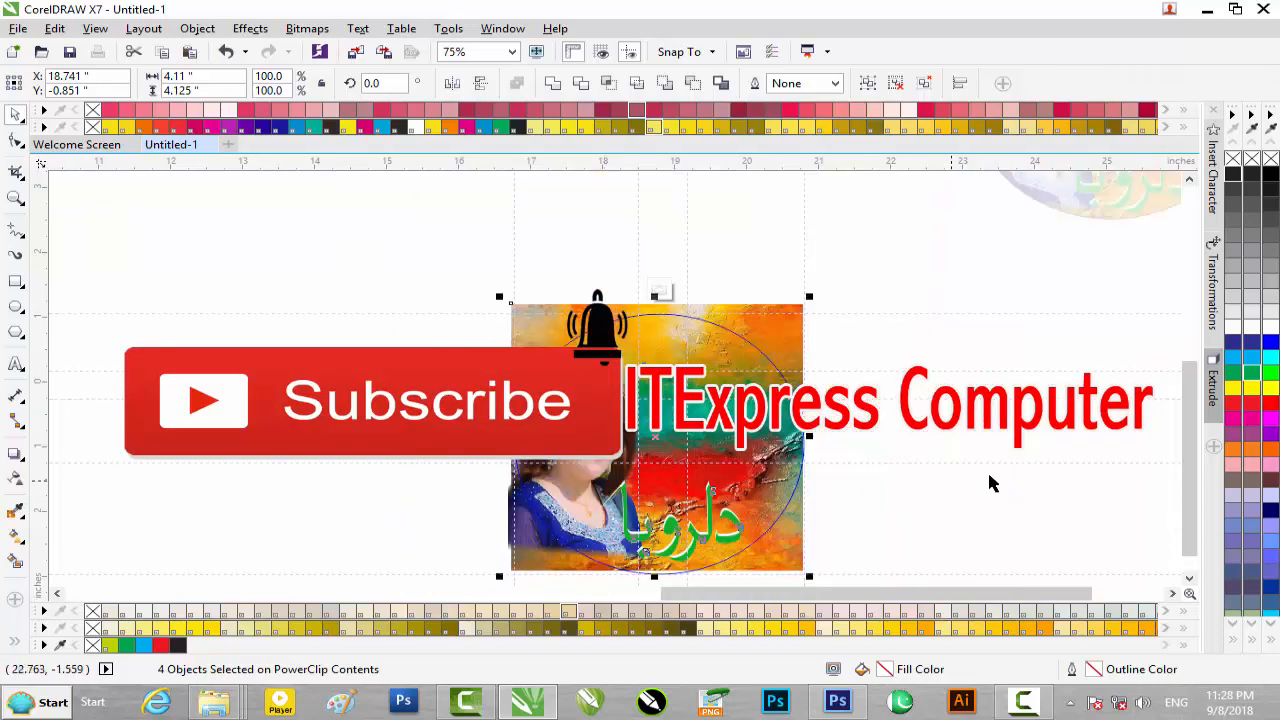
left_click_drag(1187, 402, 1185, 416)
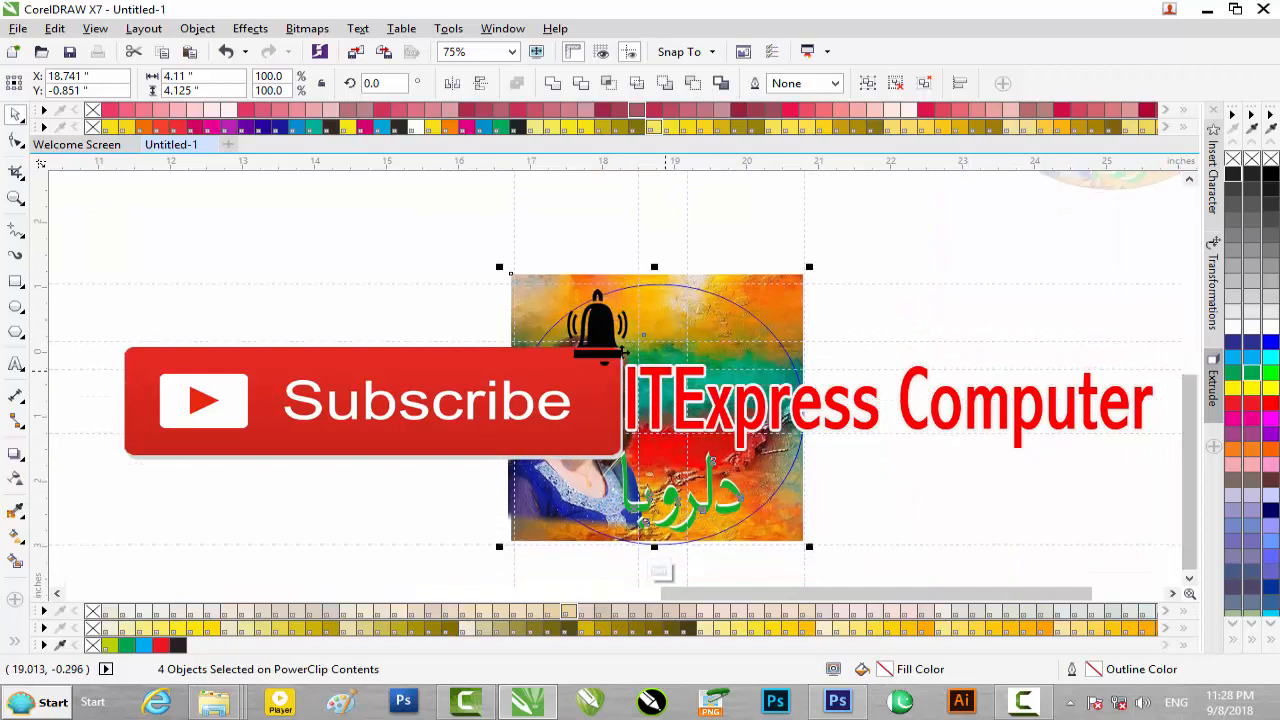
scroll(616, 377, "up", 2)
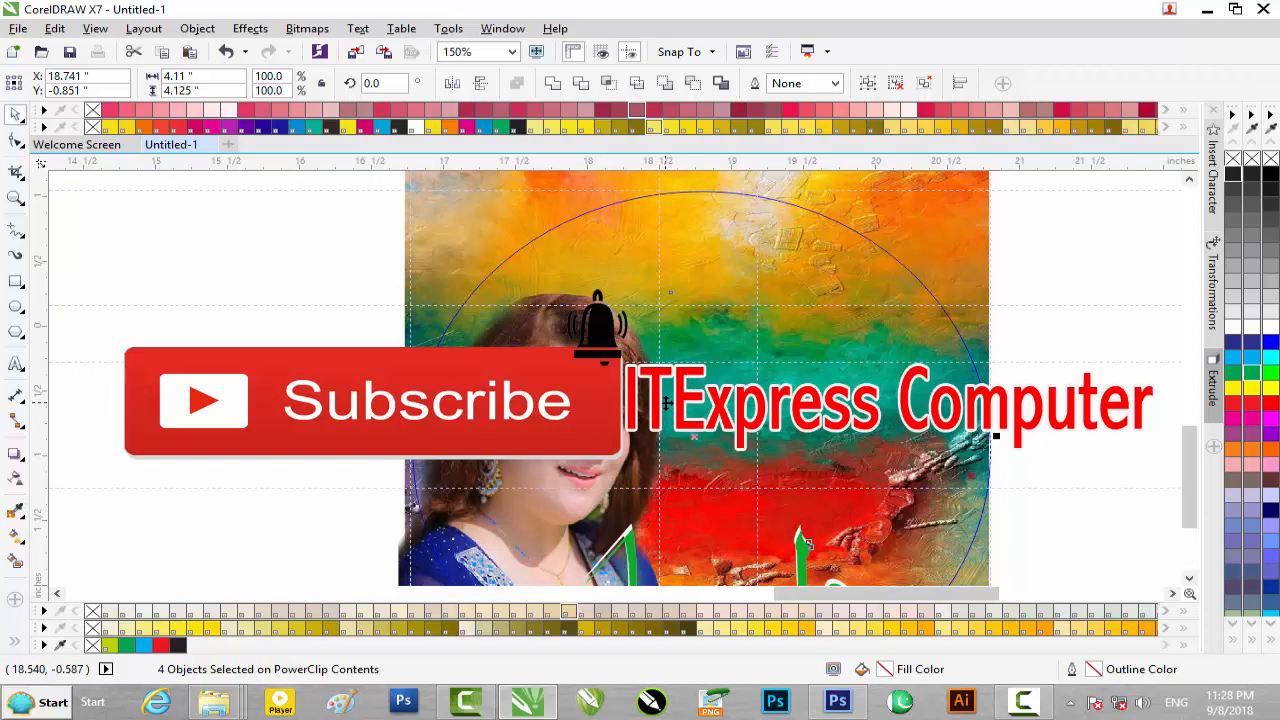
scroll(666, 403, "down", 2)
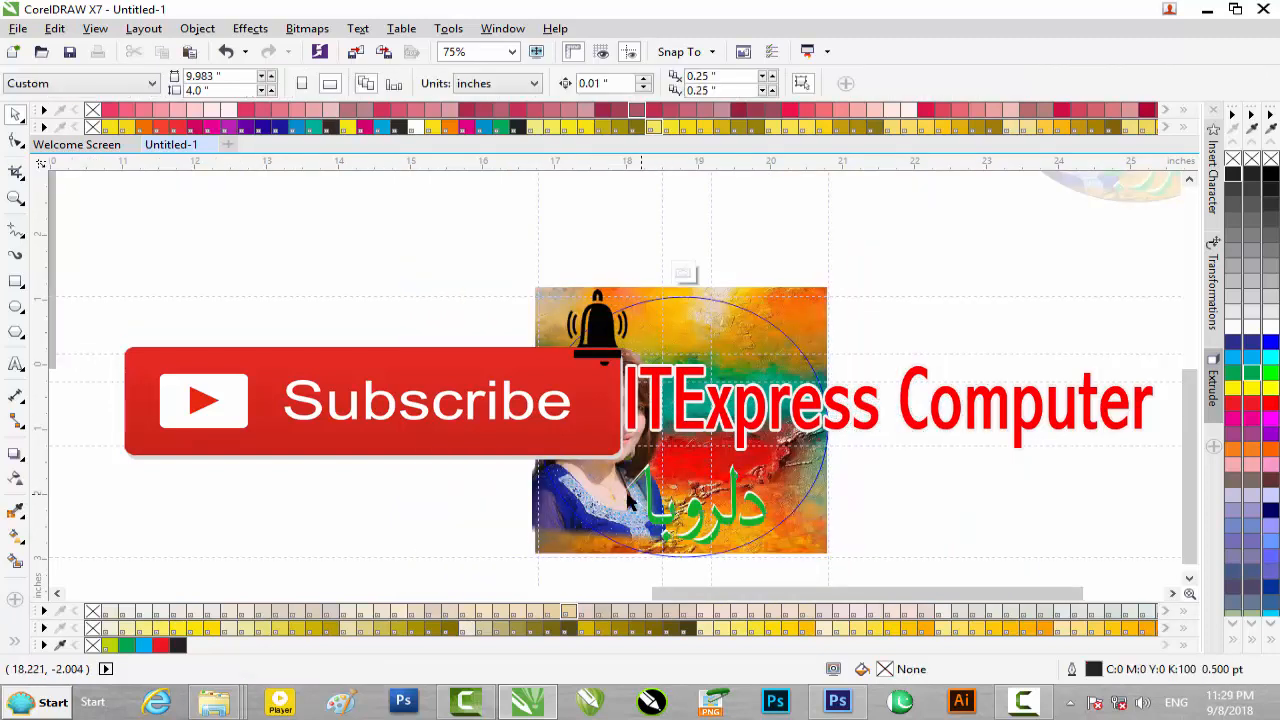
left_click(557, 521)
mouse_move(525, 551)
left_mouse_down()
mouse_move(548, 540)
mouse_move(525, 547)
left_mouse_up()
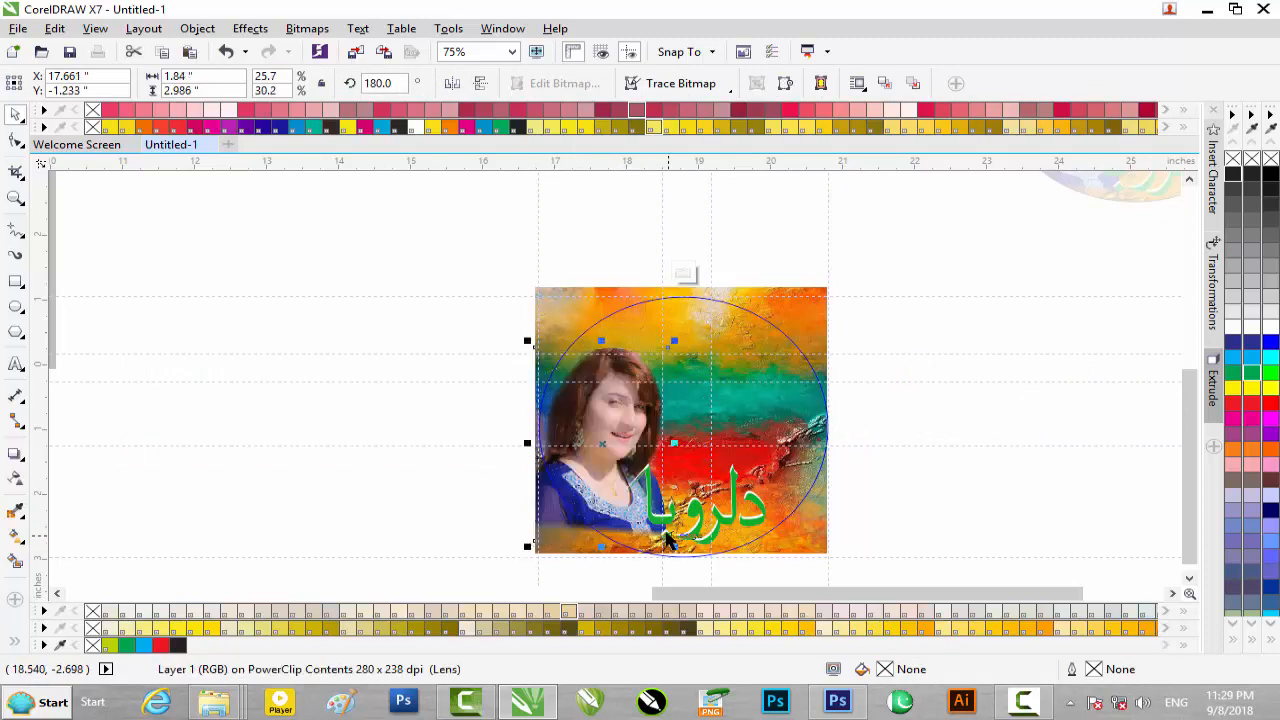
left_click(893, 485)
left_click_drag(638, 532, 642, 527)
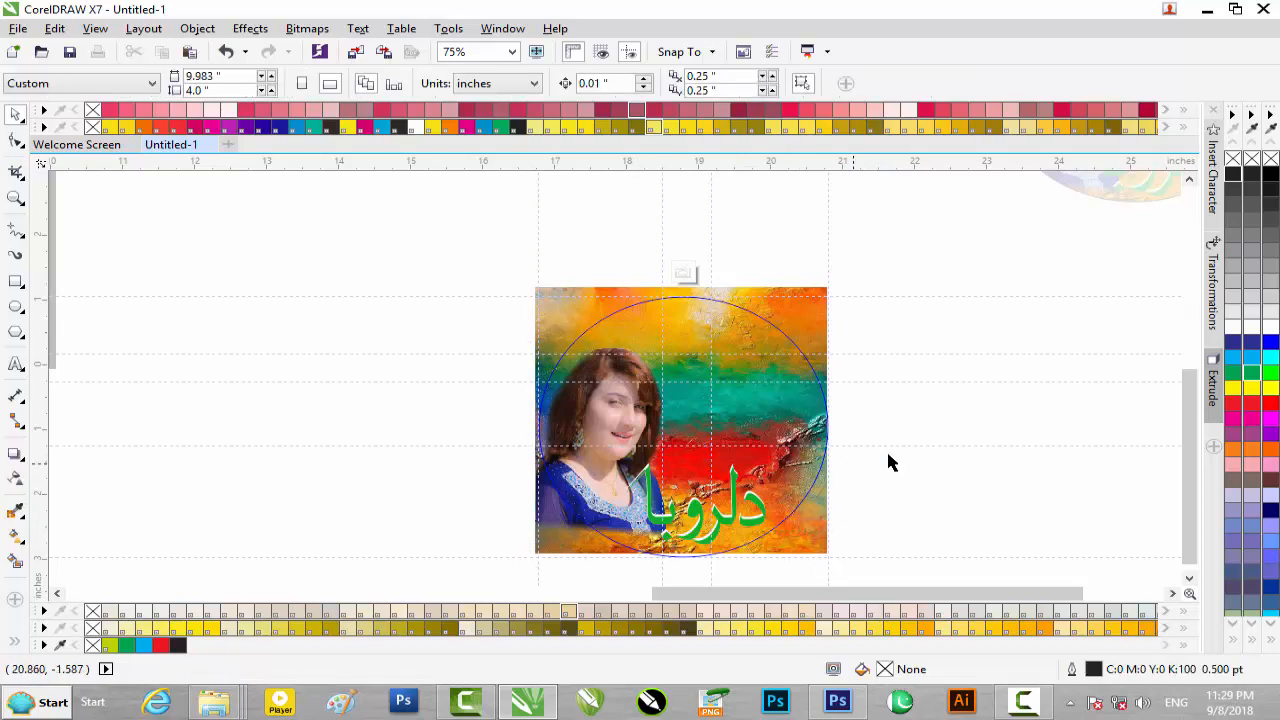
Step: Enlarge the green title to 113.4 percent, move it up slightly to about Y -1.996 inches, and finish editing the PowerClip
left_click_drag(893, 422, 621, 567)
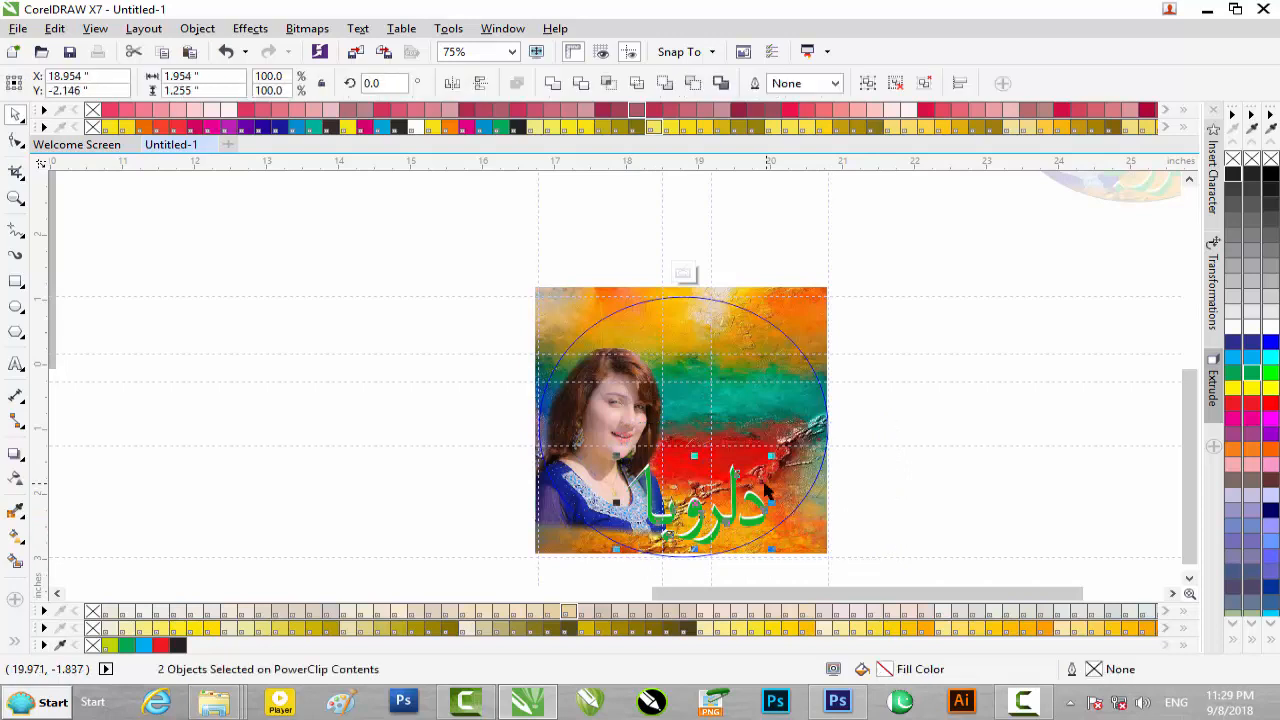
scroll(766, 490, "up", 2)
left_click_drag(776, 435, 791, 424)
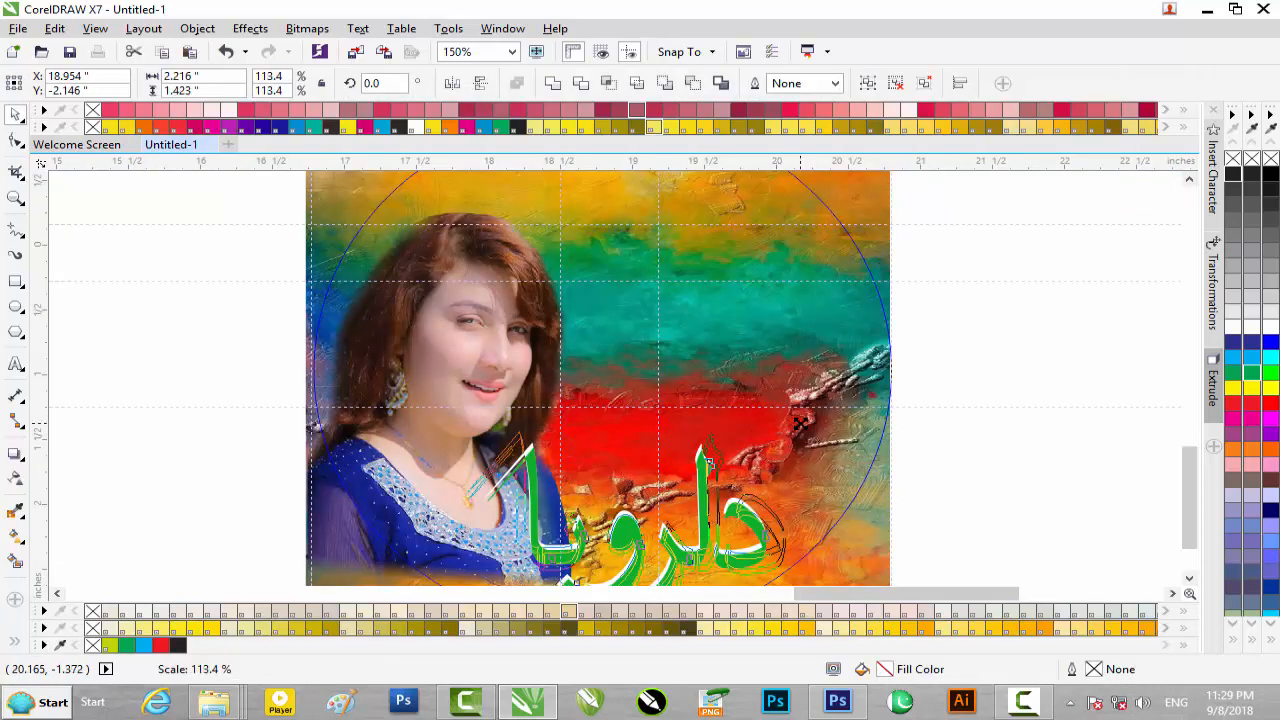
left_click_drag(722, 484, 728, 480)
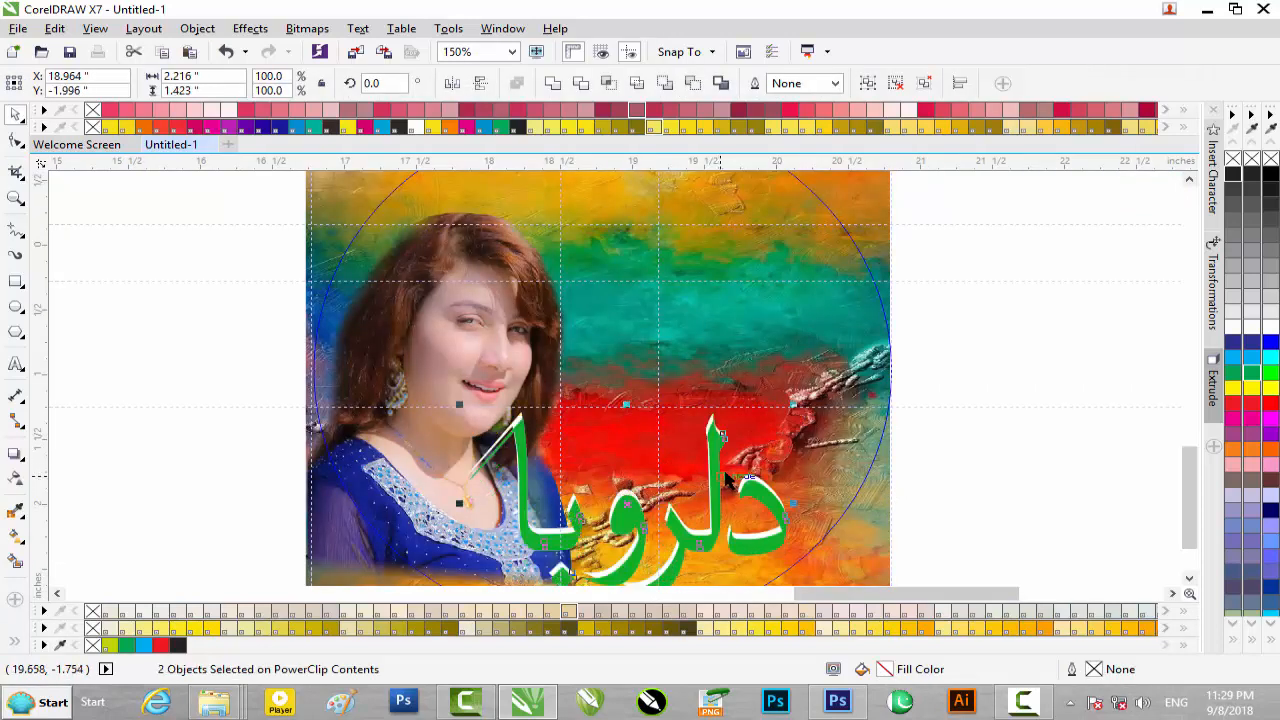
scroll(717, 472, "down", 2)
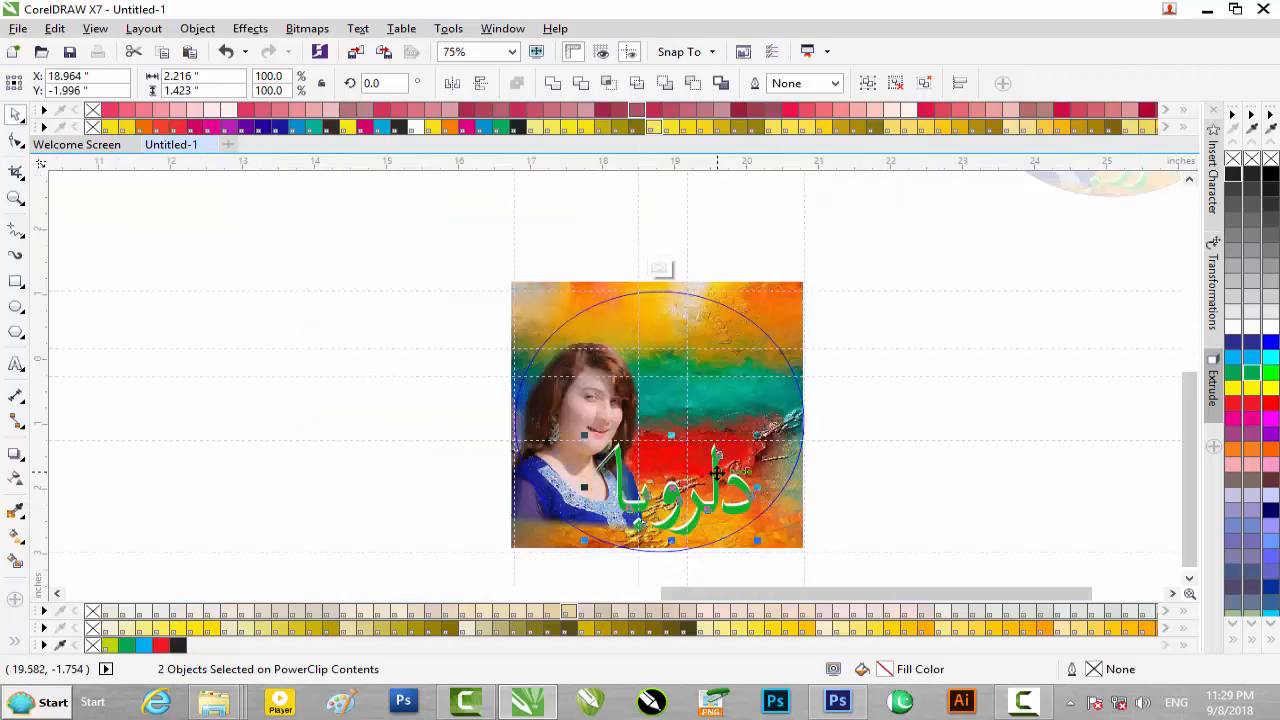
left_click(660, 266)
Step: Copy the volume text and its number 20 from the finished disc onto the red area of the new disc
left_click_drag(1005, 594, 1040, 594)
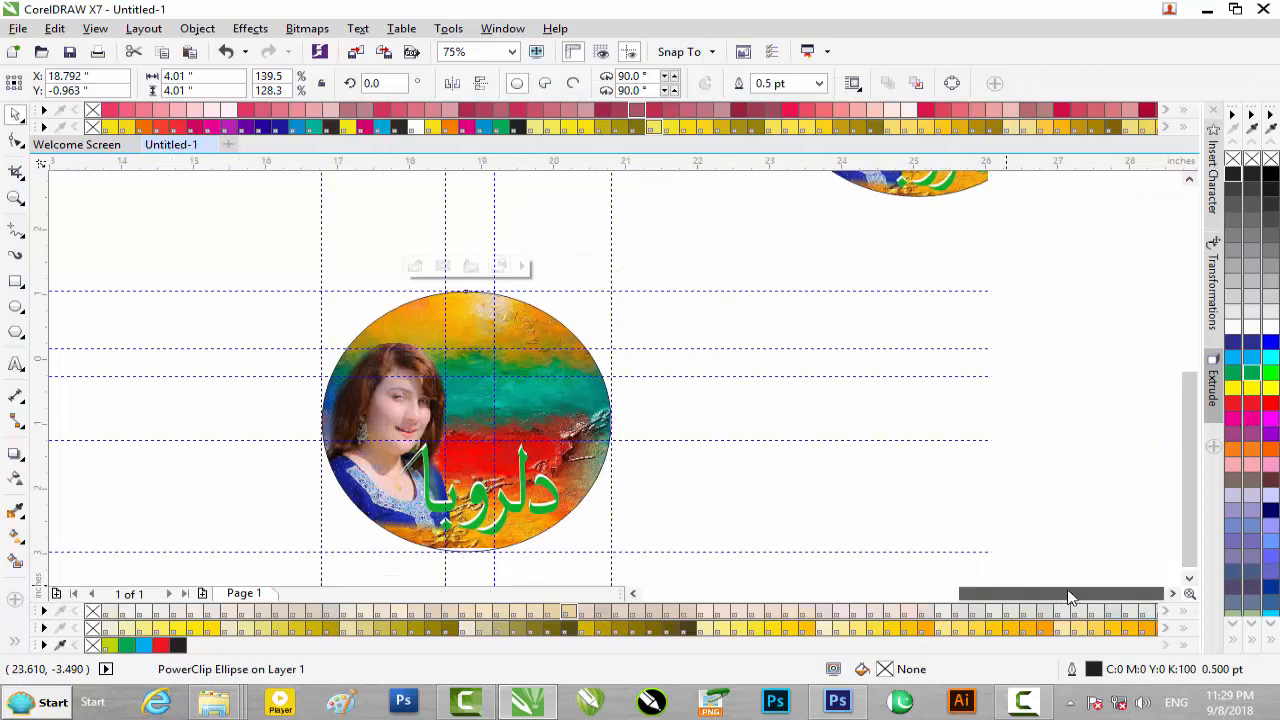
left_click_drag(1194, 397, 1191, 285)
left_click_drag(1117, 299, 927, 392)
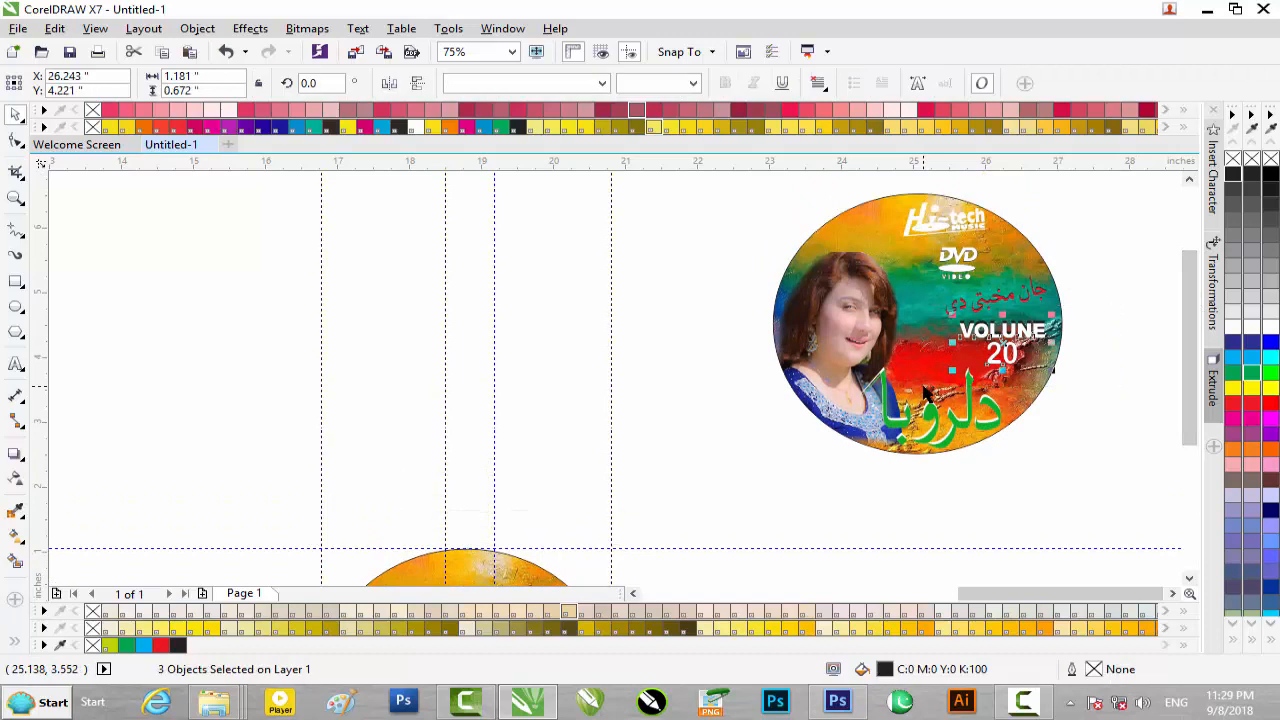
left_click_drag(1012, 340, 544, 451)
Step: Copy the DVD Video logo and the red Urdu subtitle from the finished disc to above the new disc's volume text
left_click_drag(1189, 369, 1199, 252)
left_click_drag(1083, 267, 926, 366)
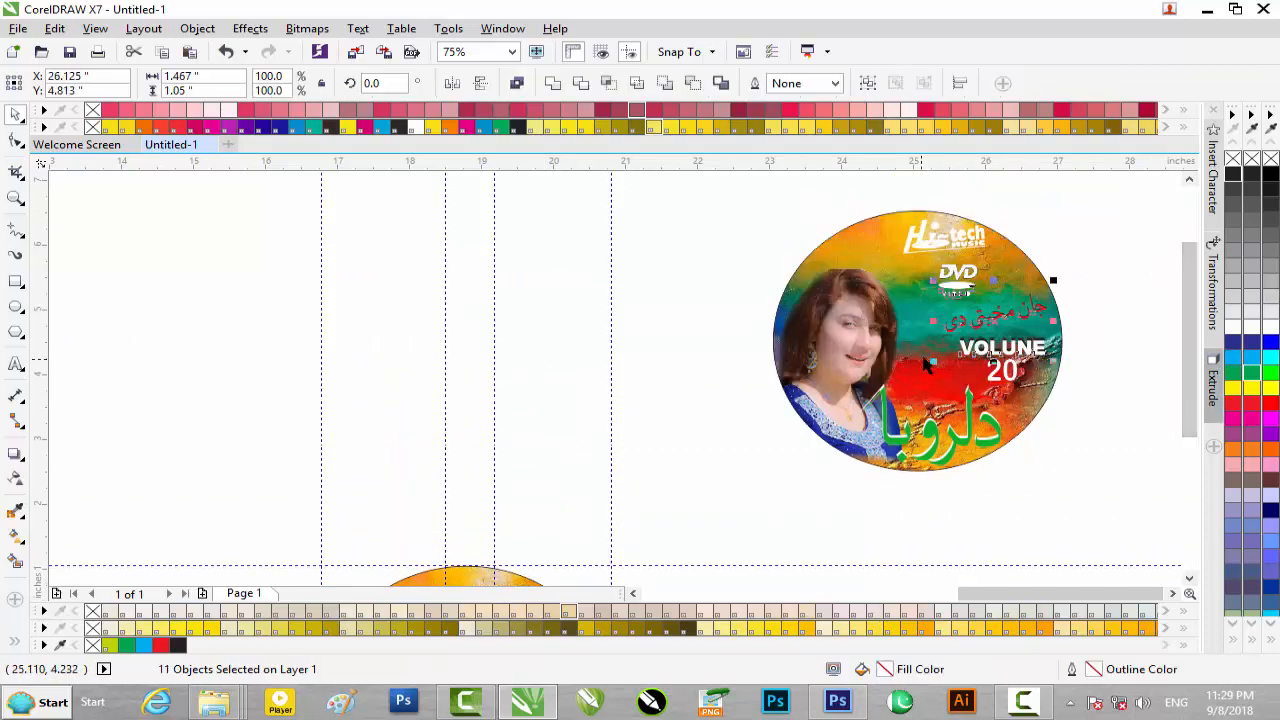
left_click(1108, 265)
left_click(1043, 316)
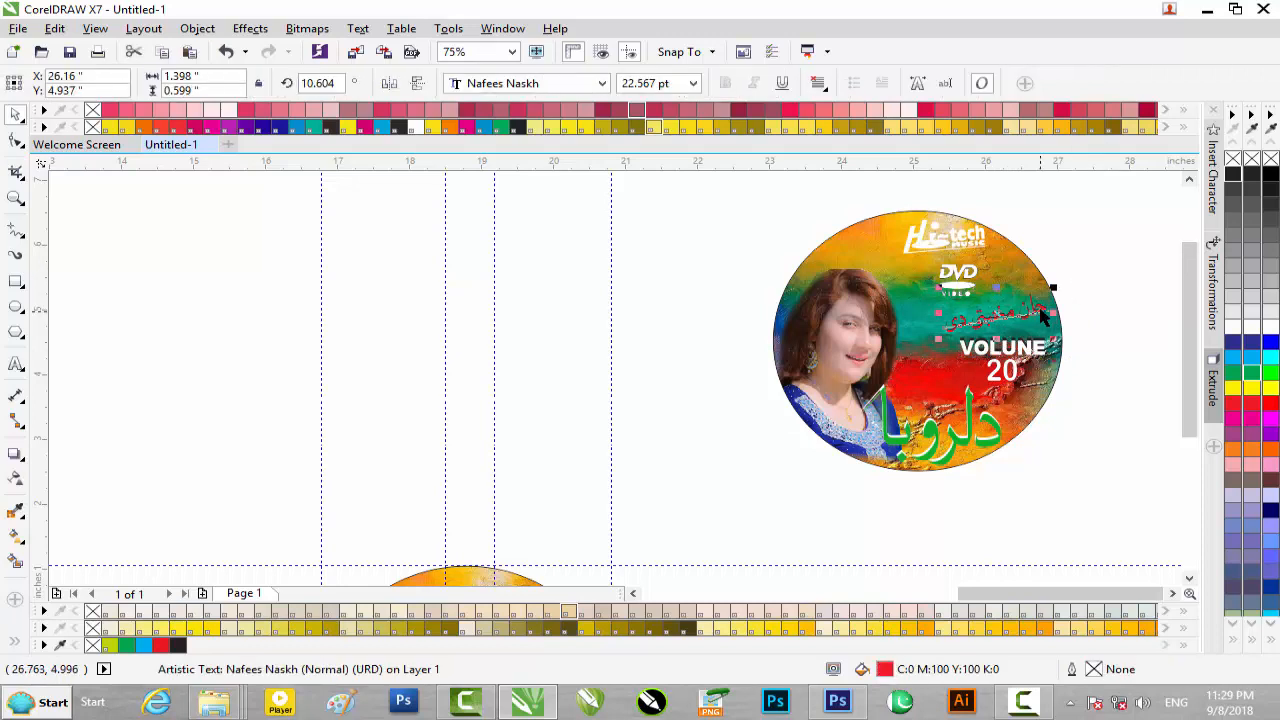
left_click_drag(1104, 261, 541, 481)
scroll(541, 481, "up", 2)
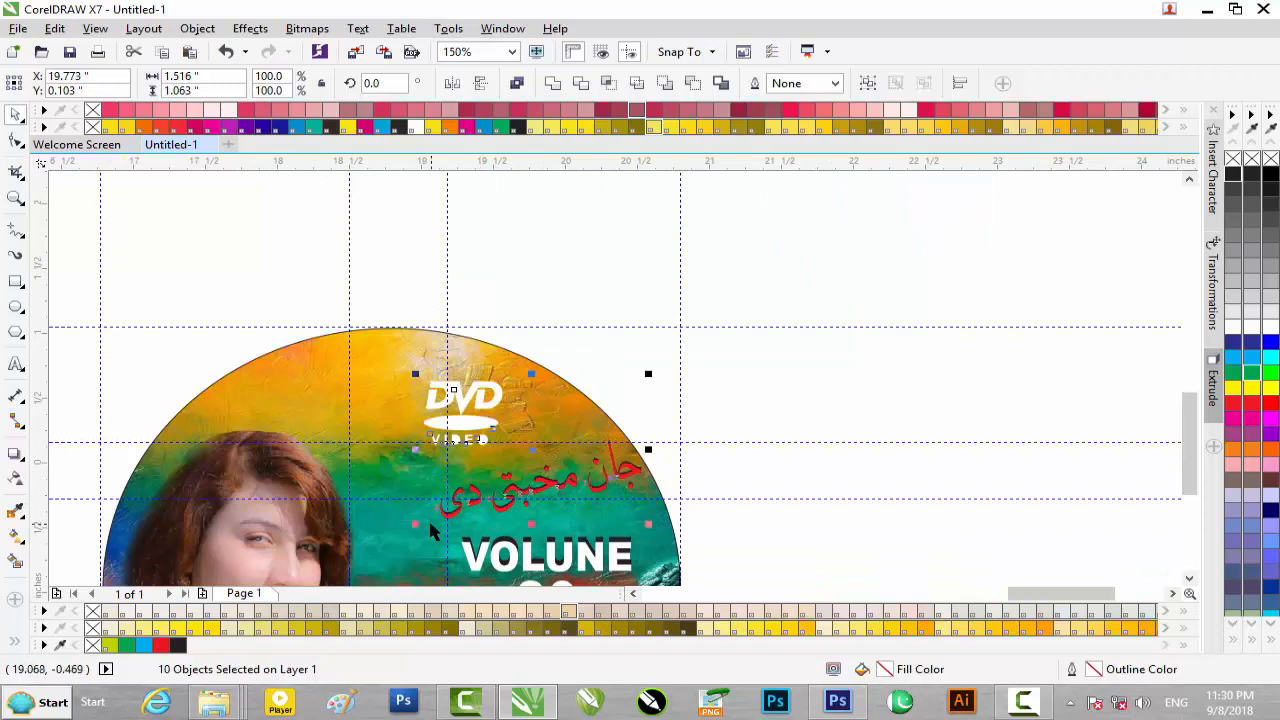
left_click(612, 357)
left_click_drag(487, 399, 540, 418)
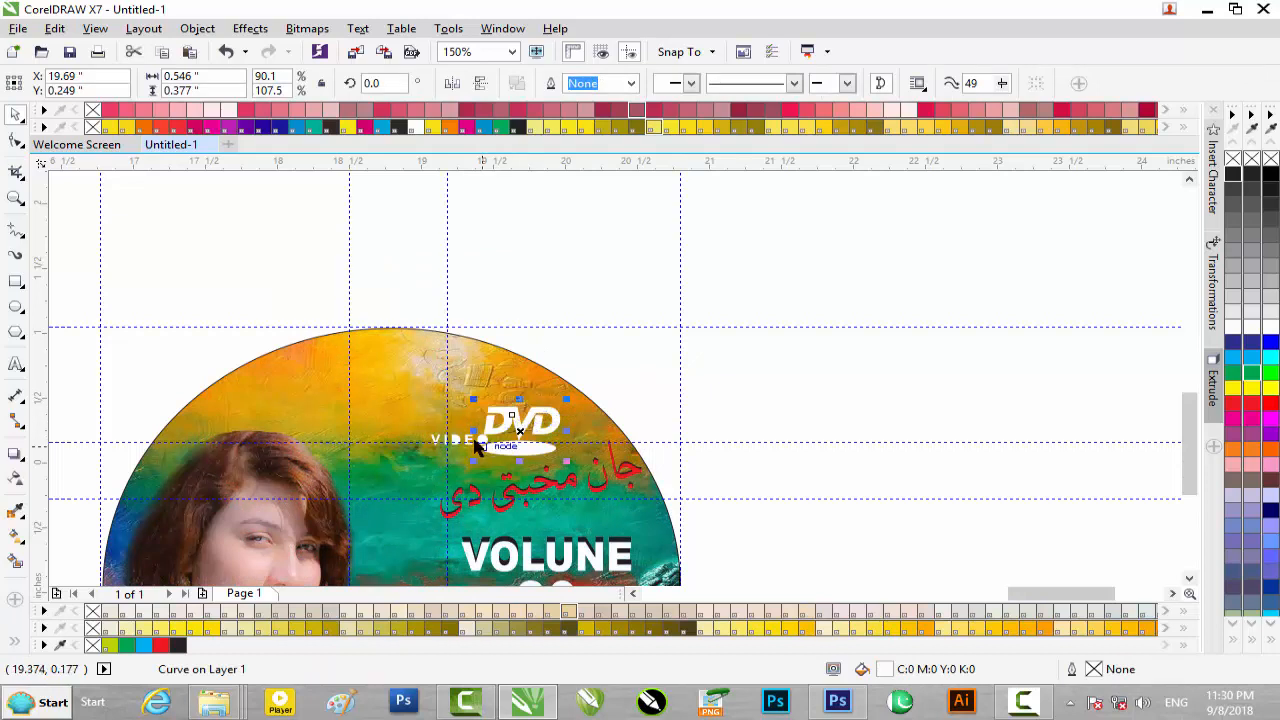
key("ctrl+z")
Step: Move the whole DVD Video logo closer to the red subtitle, to about X 19.578, Y 0.233 inches
left_click_drag(593, 338, 409, 464)
left_click_drag(482, 398, 516, 415)
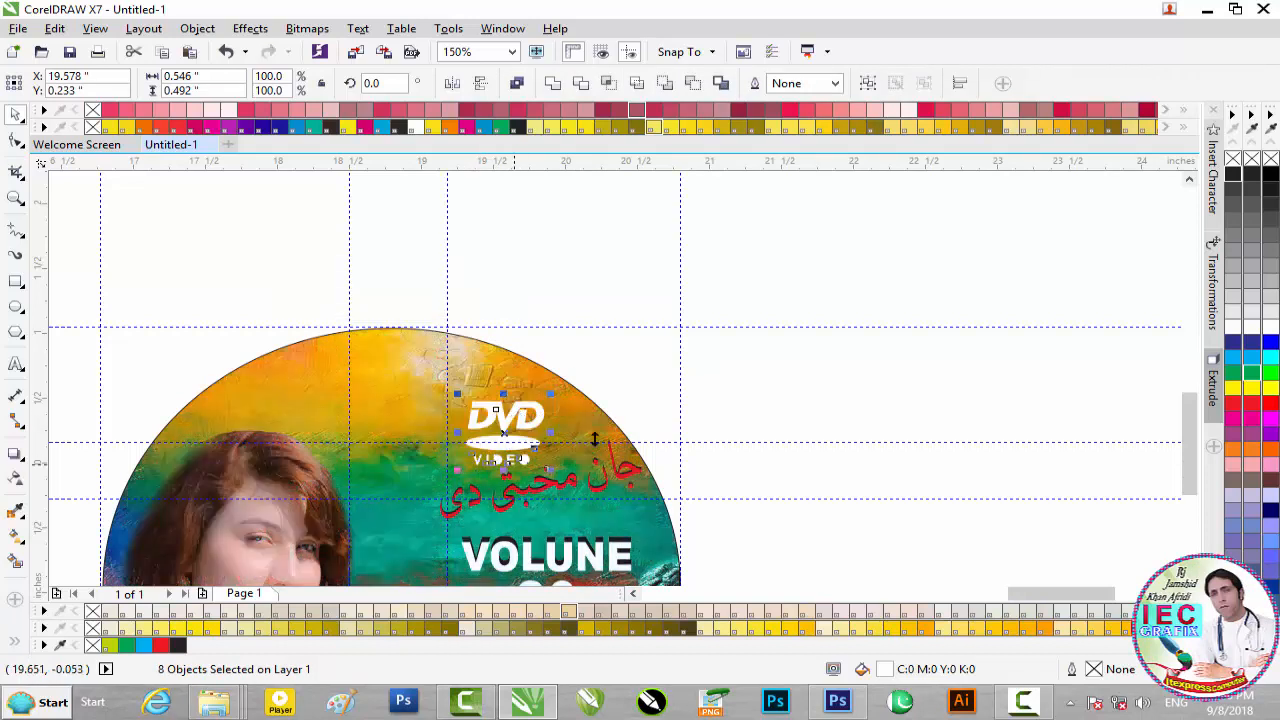
left_click(797, 402)
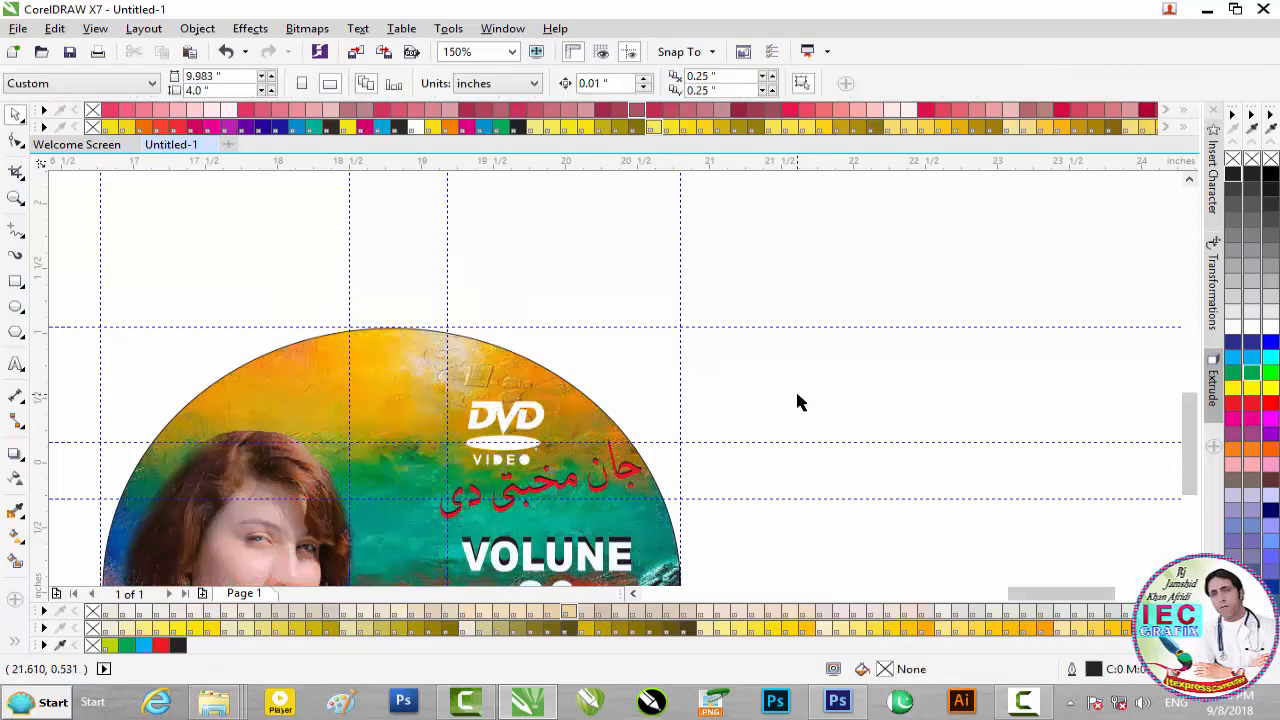
Step: Copy the Hi-tech Music logo from the finished disc to the top of the new disc, at about X 18.721, Y 0.634 inches
scroll(837, 374, "down", 2)
left_click_drag(1191, 385, 1198, 280)
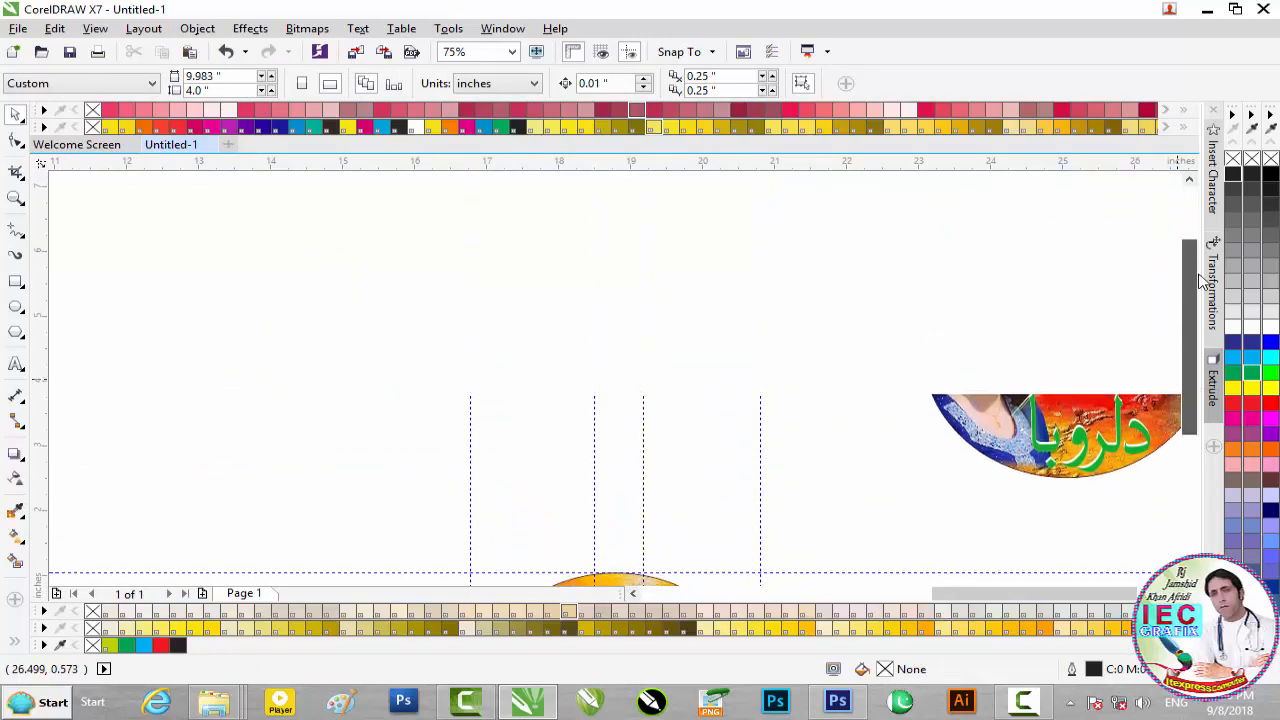
left_click(1062, 255)
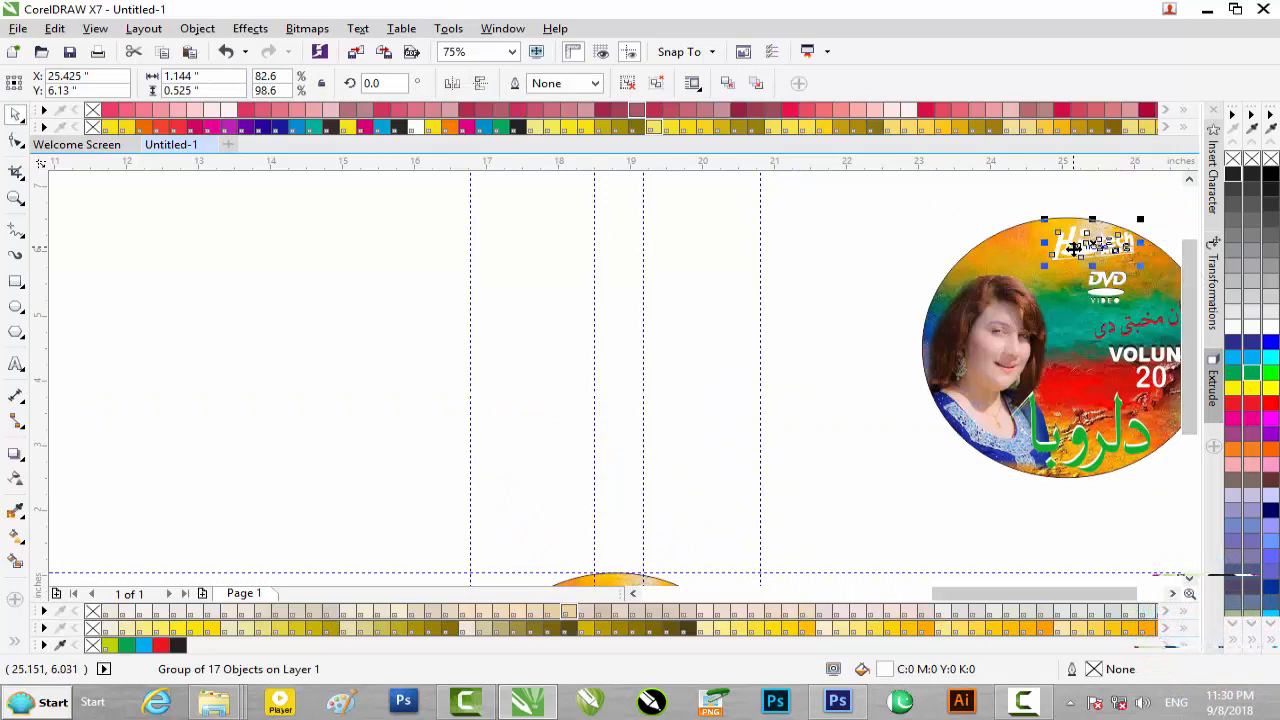
left_click_drag(1072, 248, 588, 514)
scroll(588, 514, "up", 2)
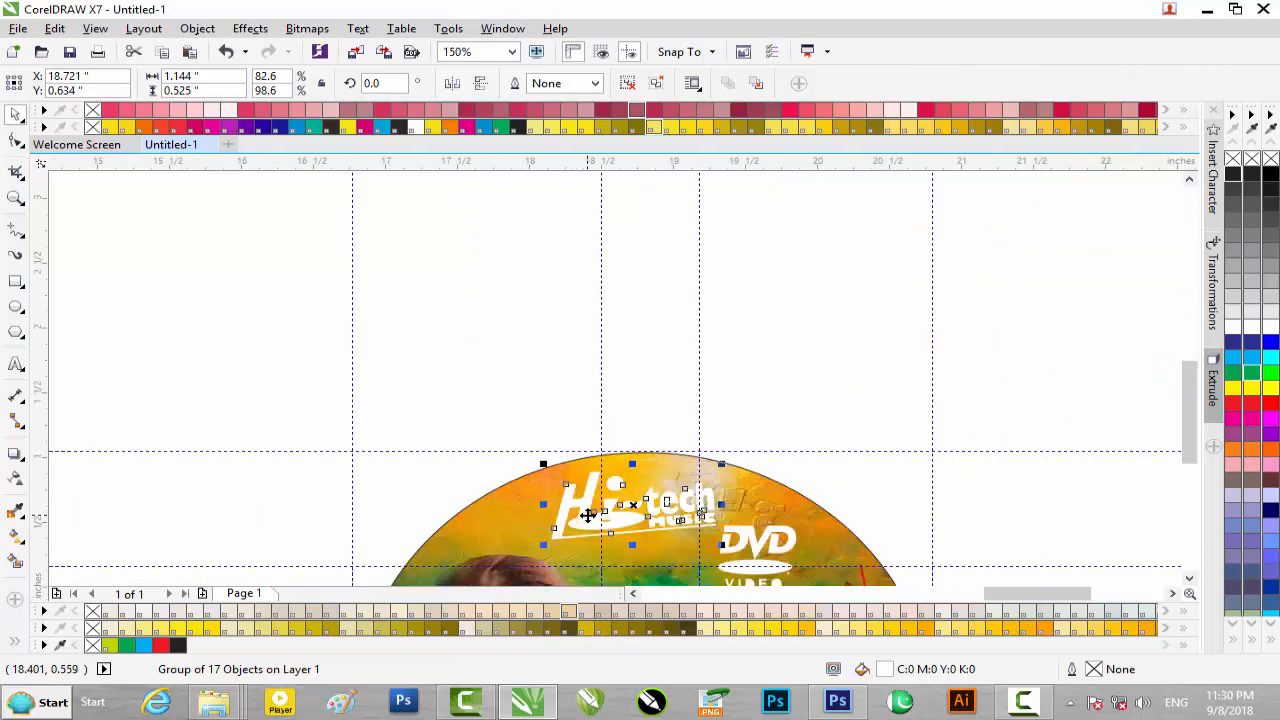
Step: Delete the old finished disc and the DVD cover artwork, keeping only the new disc in the drawing
scroll(588, 514, "down", 2)
left_click_drag(938, 305, 722, 478)
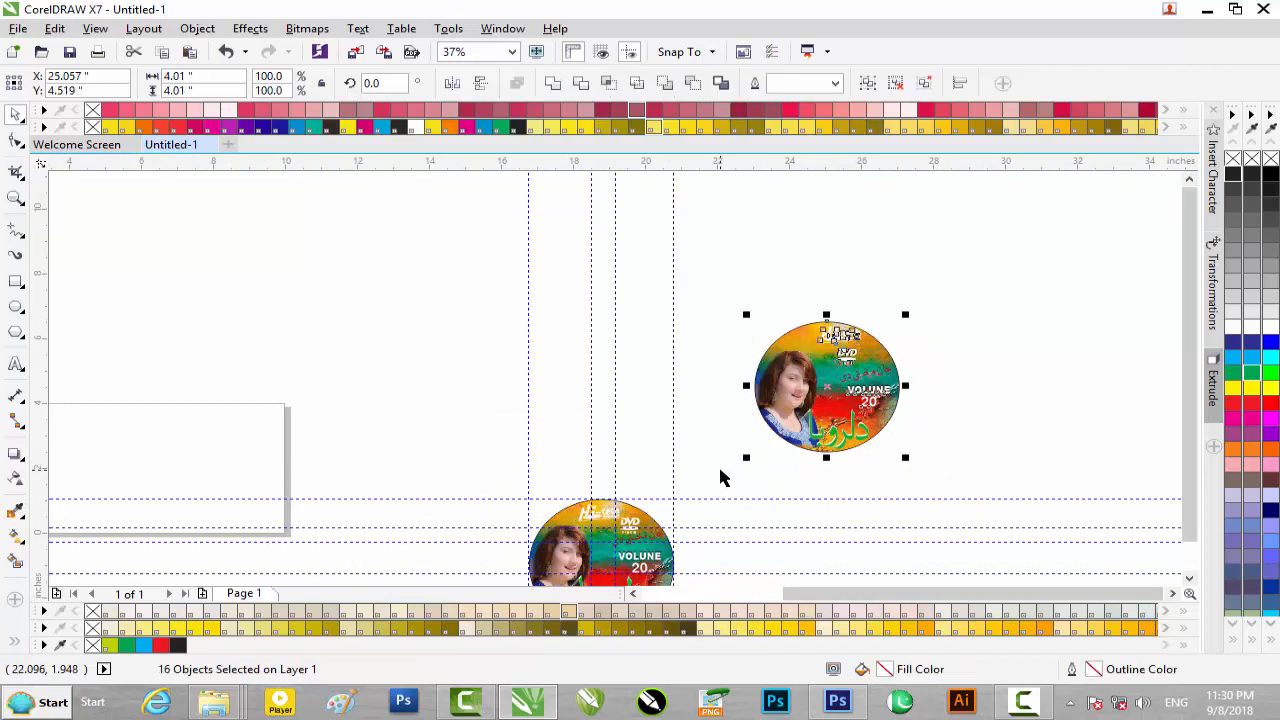
key("Delete")
scroll(1092, 400, "down", 4)
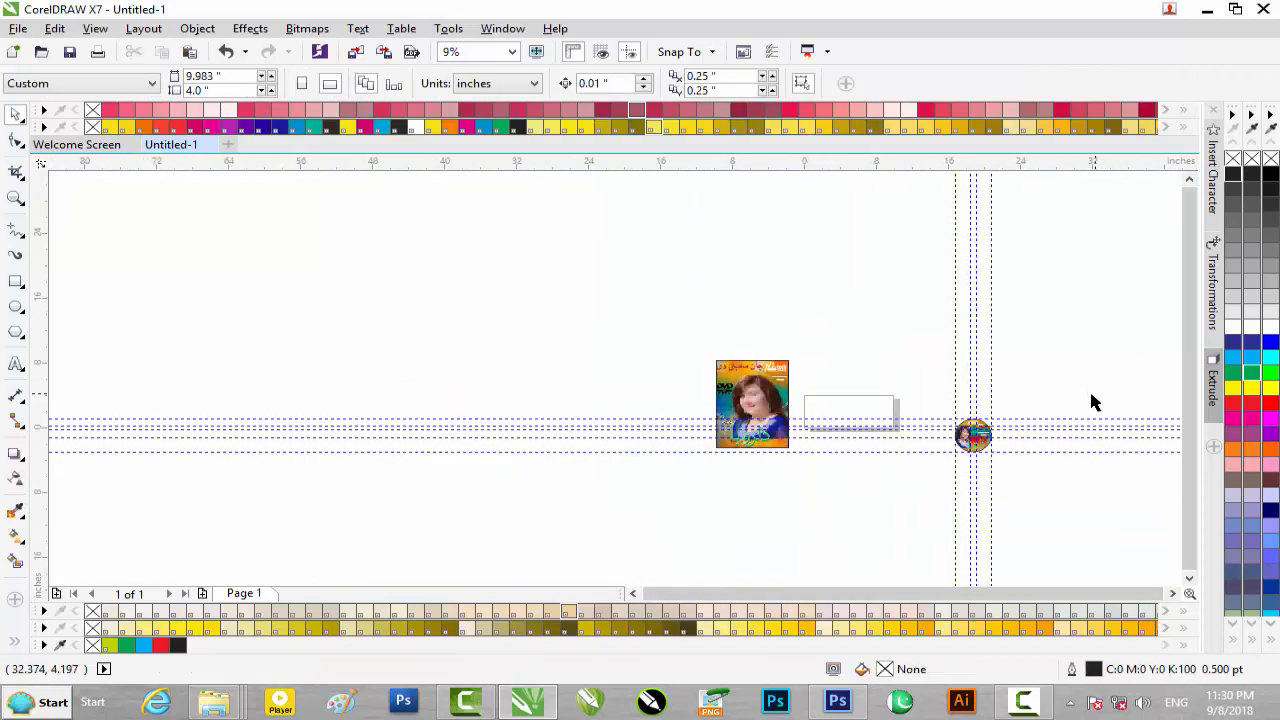
left_click_drag(810, 346, 656, 490)
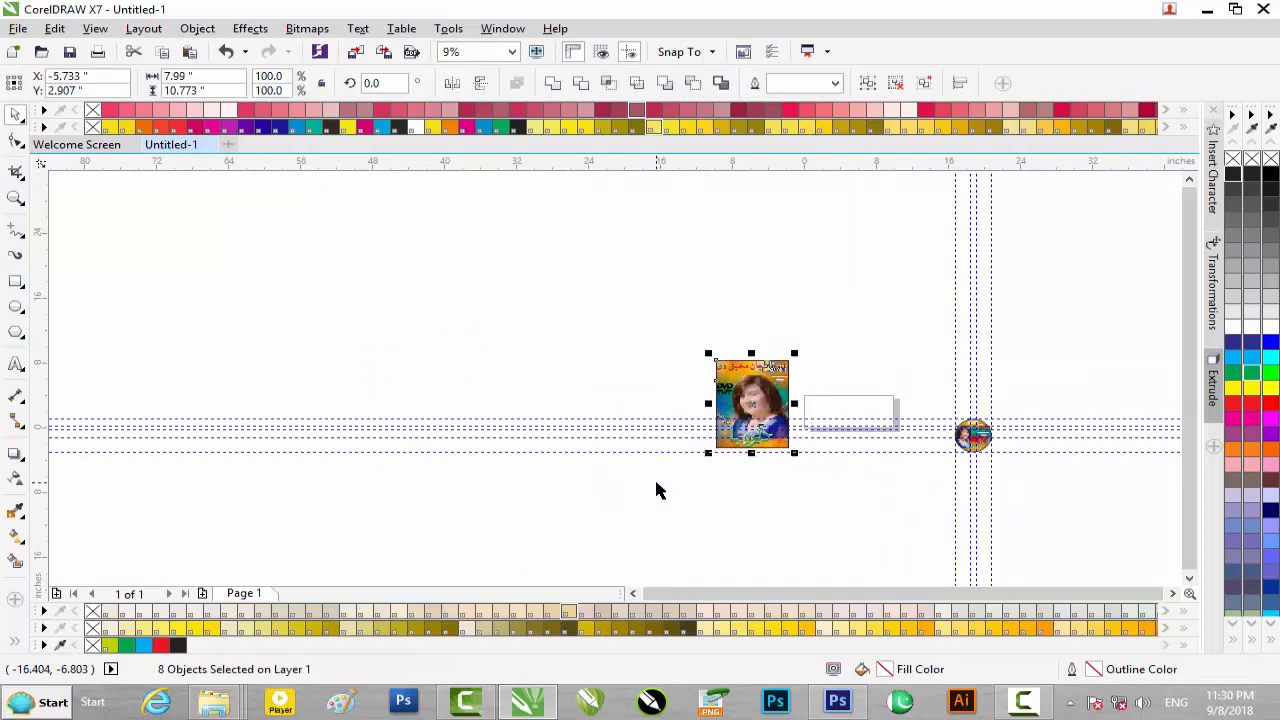
key("Delete")
scroll(928, 391, "up", 4)
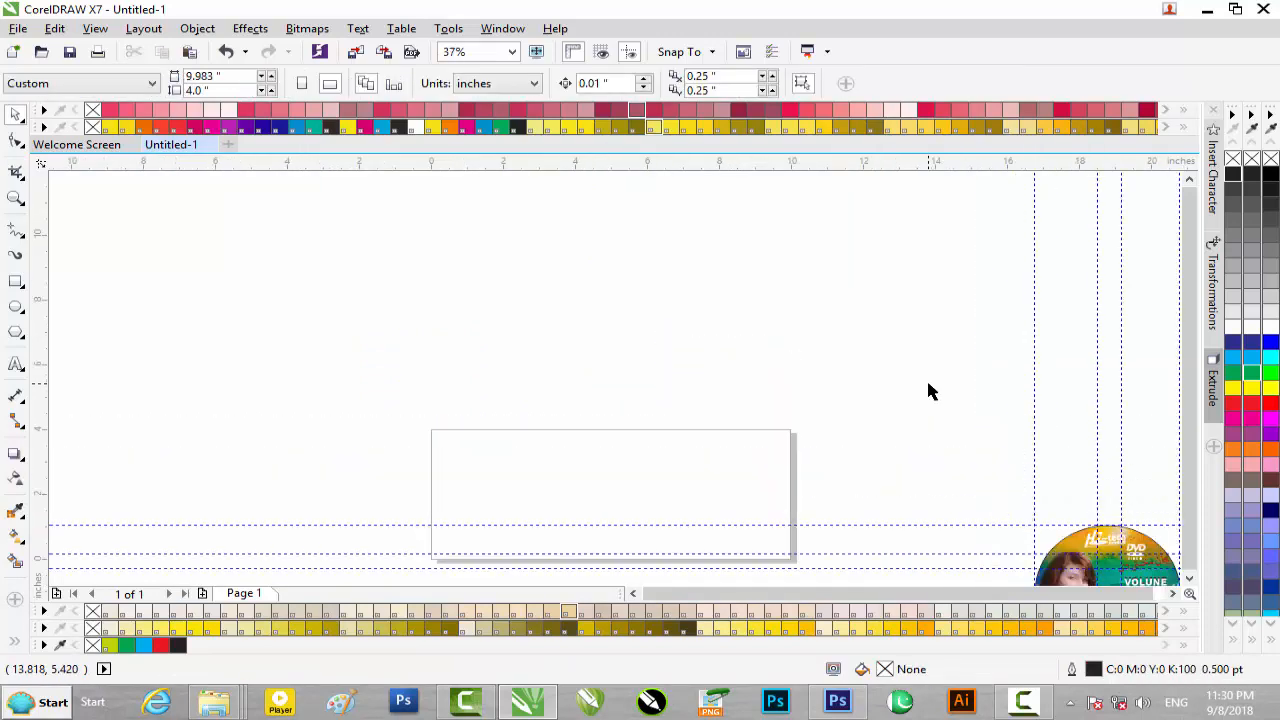
key("ctrl+e")
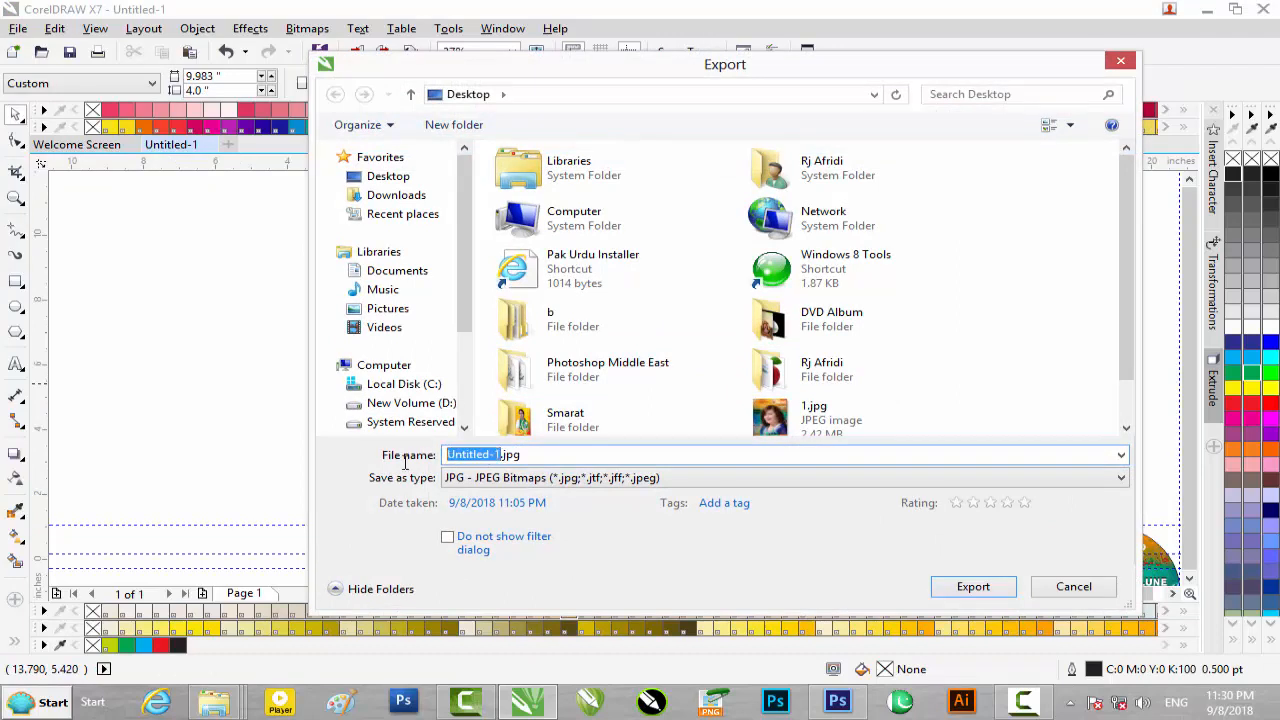
type("2")
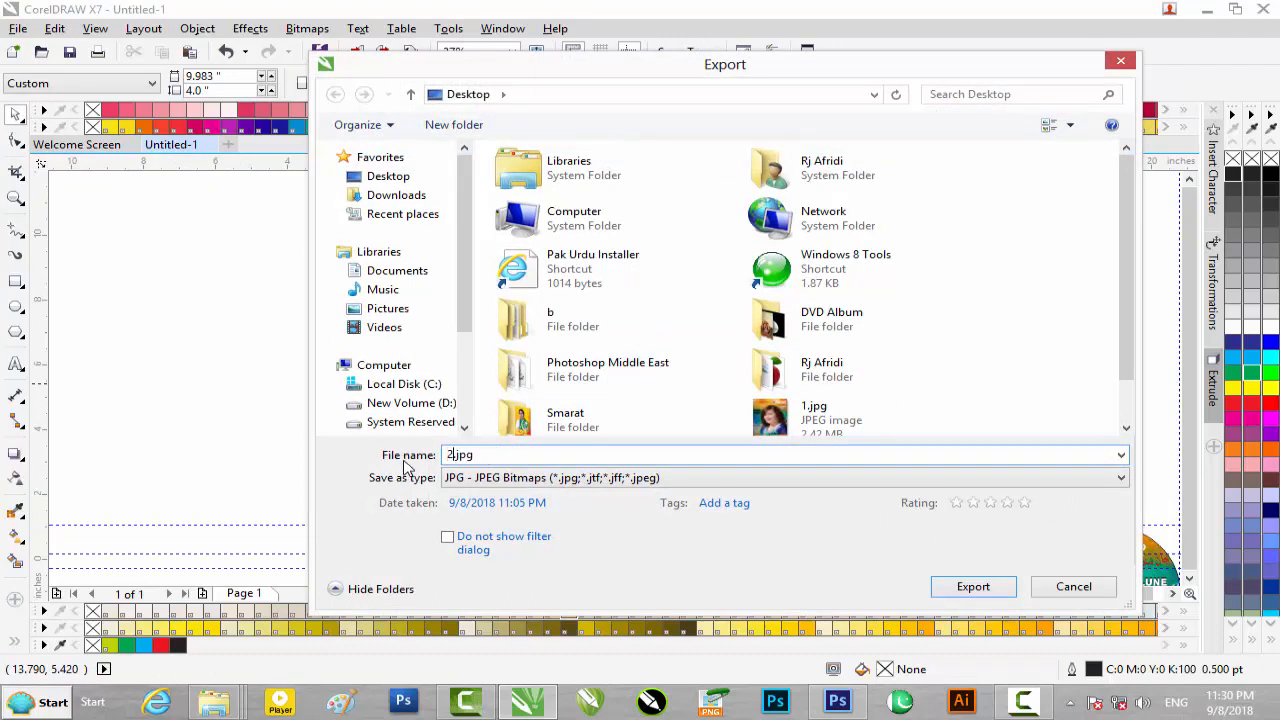
left_click(975, 587)
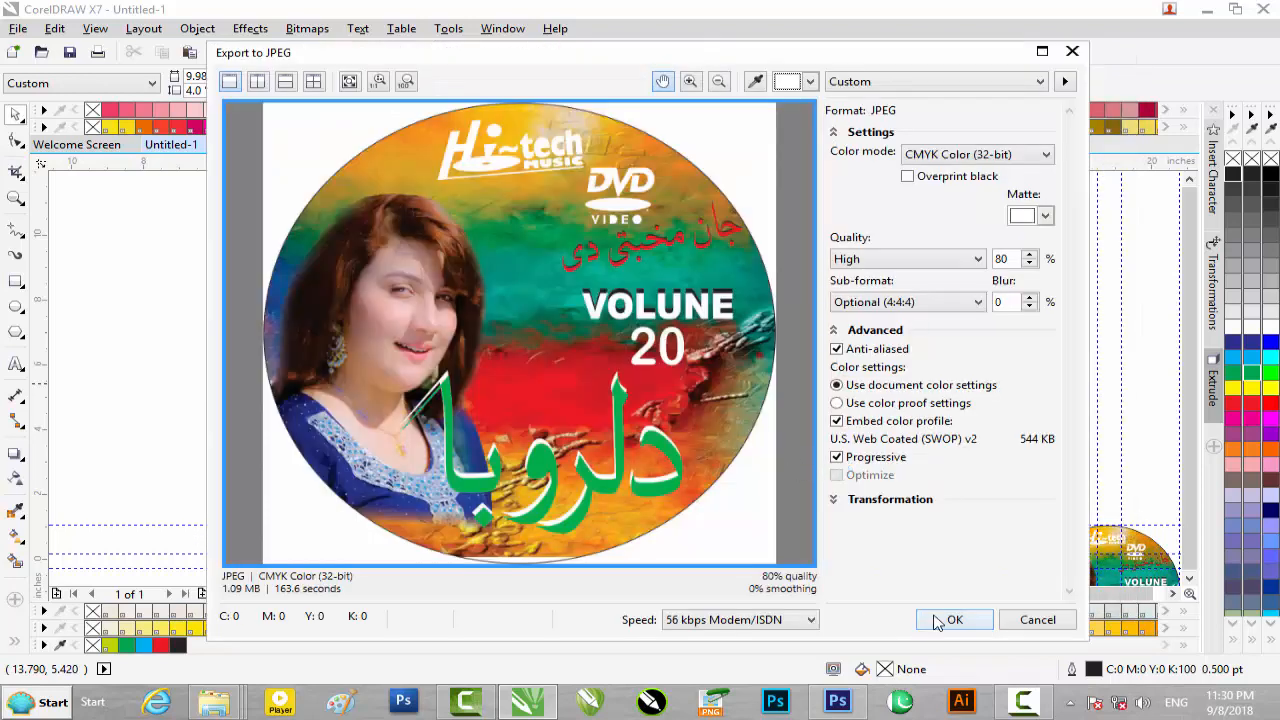
left_click(1060, 621)
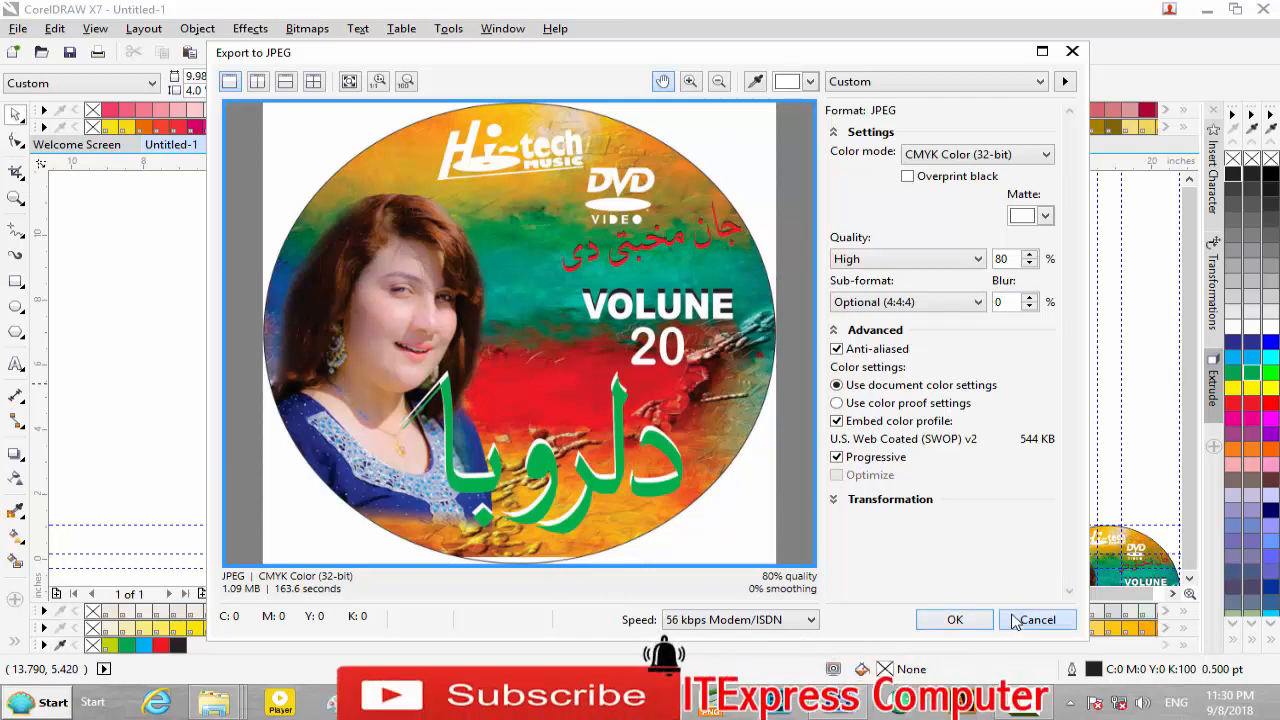
Step: Inside the disc's PowerClip, stretch the background image down past the circle's bottom edge and finish editing
scroll(1190, 584, "down", 5)
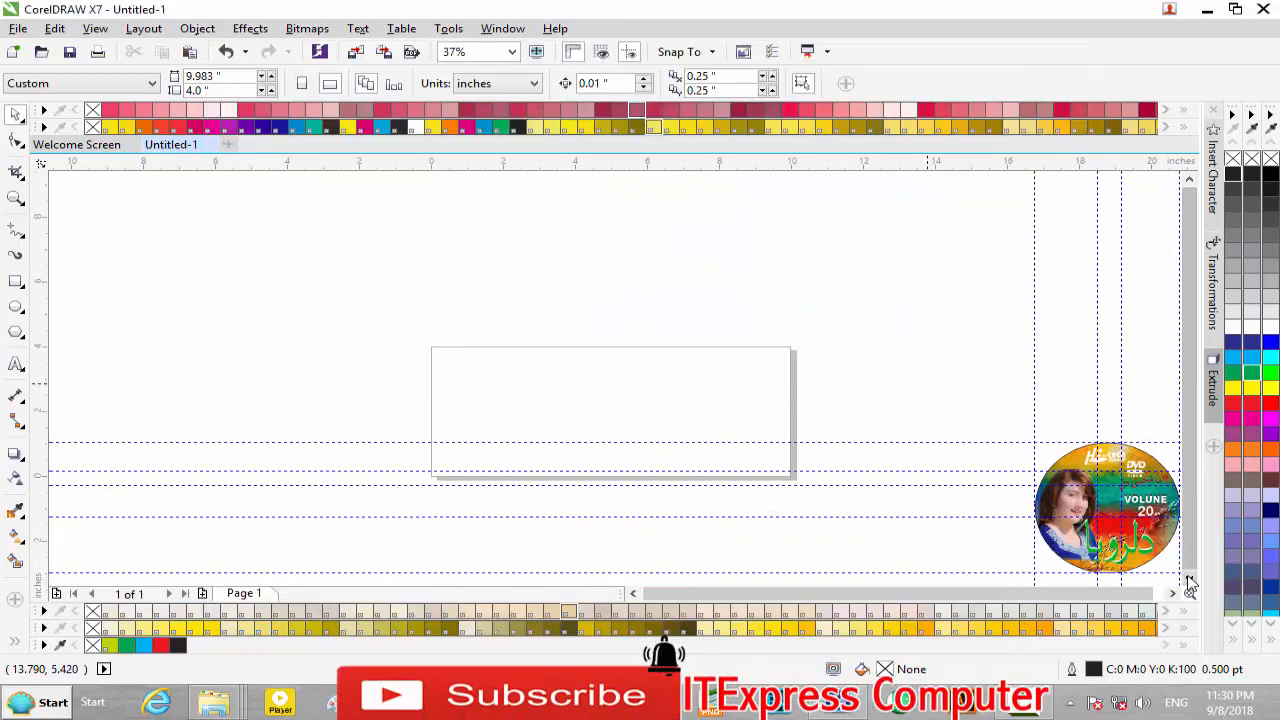
scroll(1184, 580, "right", 3)
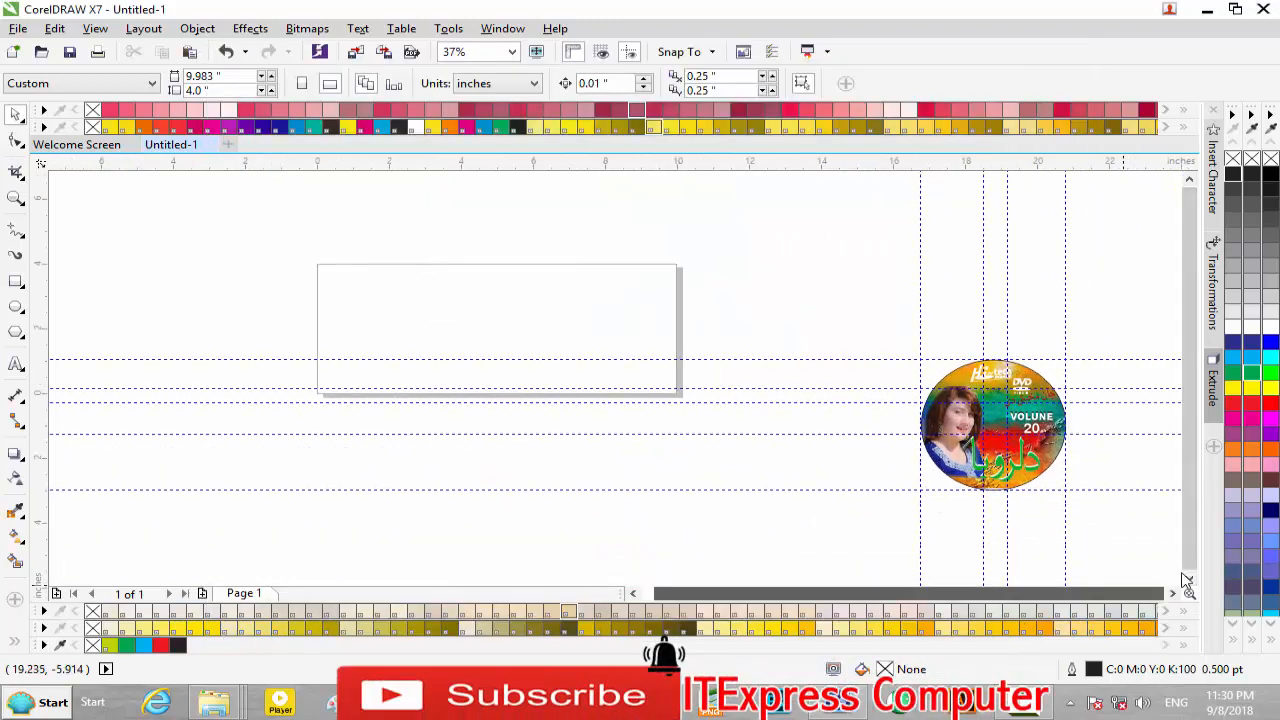
left_click(999, 434)
left_click(994, 417)
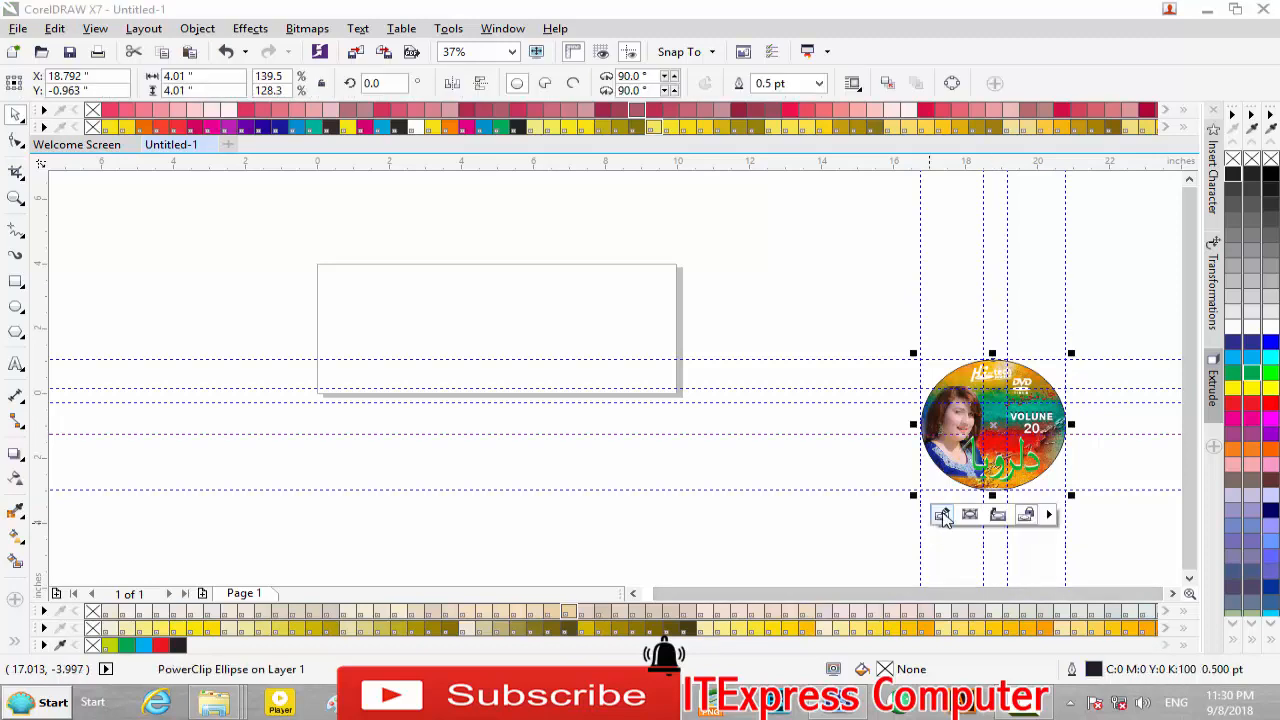
left_click(942, 516)
scroll(1091, 482, "up", 3)
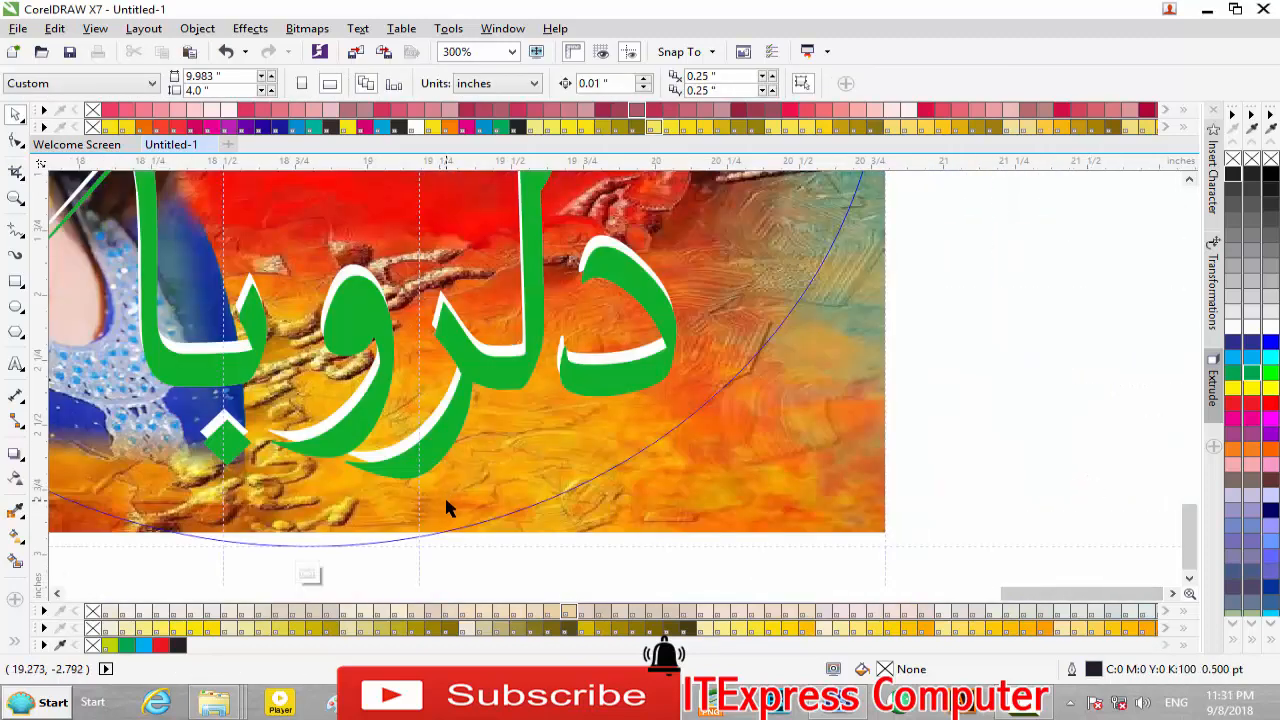
left_click(446, 506)
left_click_drag(297, 532, 294, 551)
left_click(306, 571)
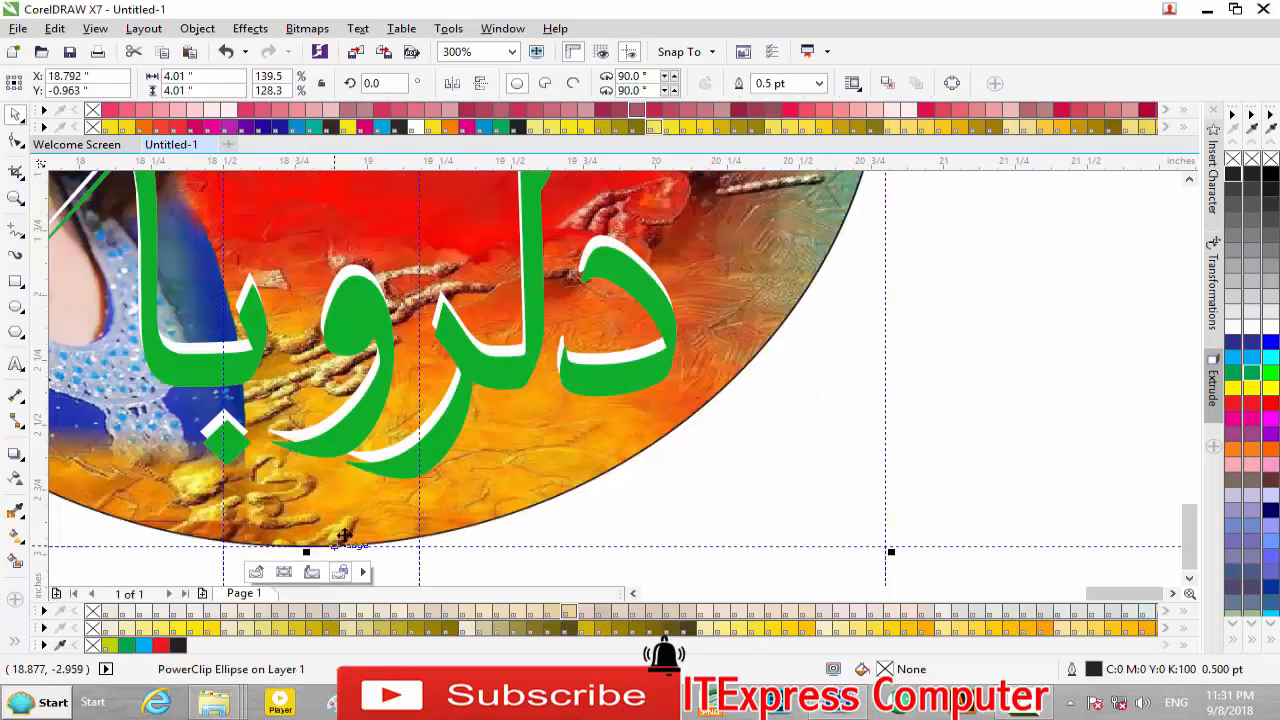
Step: Export the disc artwork to the Desktop as 2.jpg in JPEG format with CMYK Color (32-bit) and 80% quality
scroll(343, 536, "down", 3)
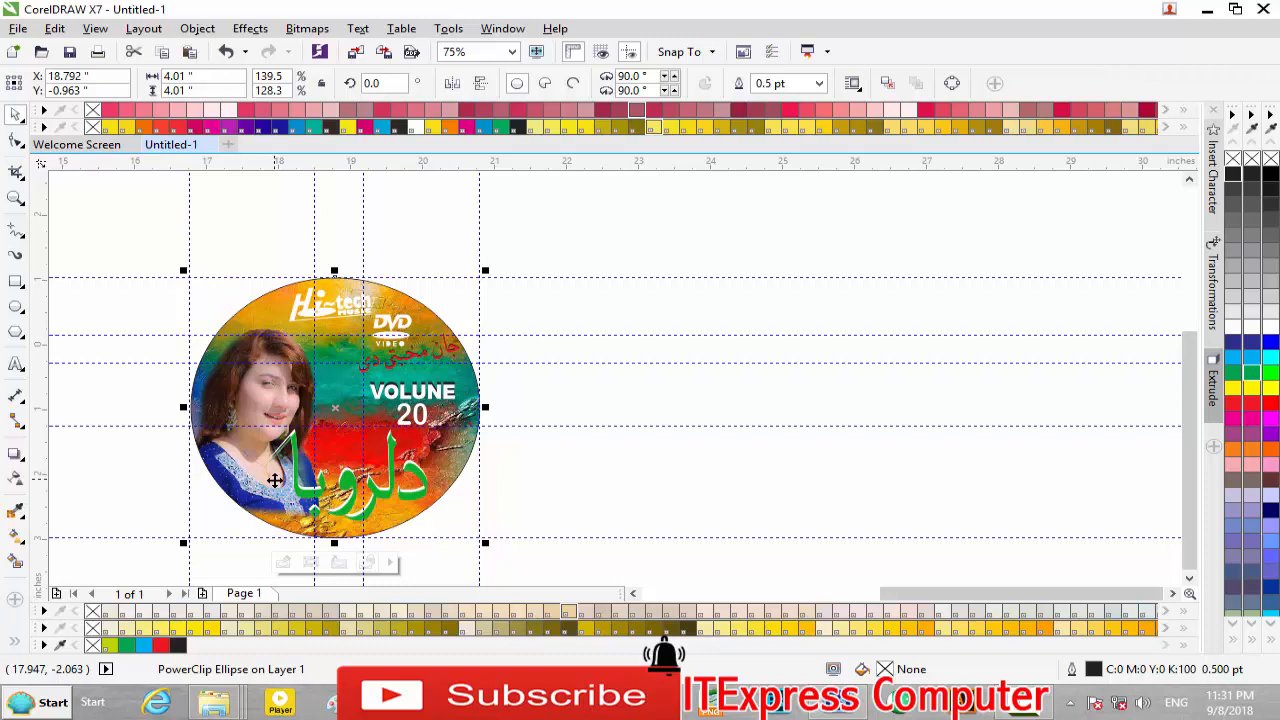
key("ctrl+e")
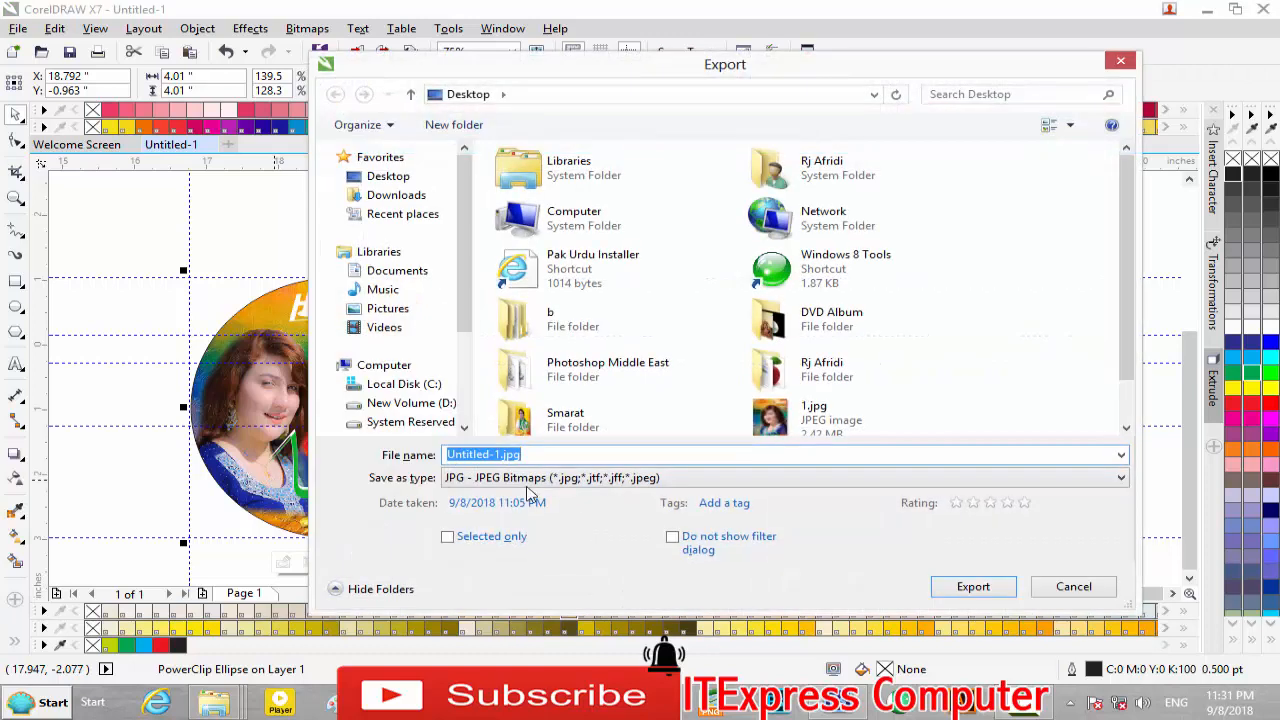
left_click(494, 454)
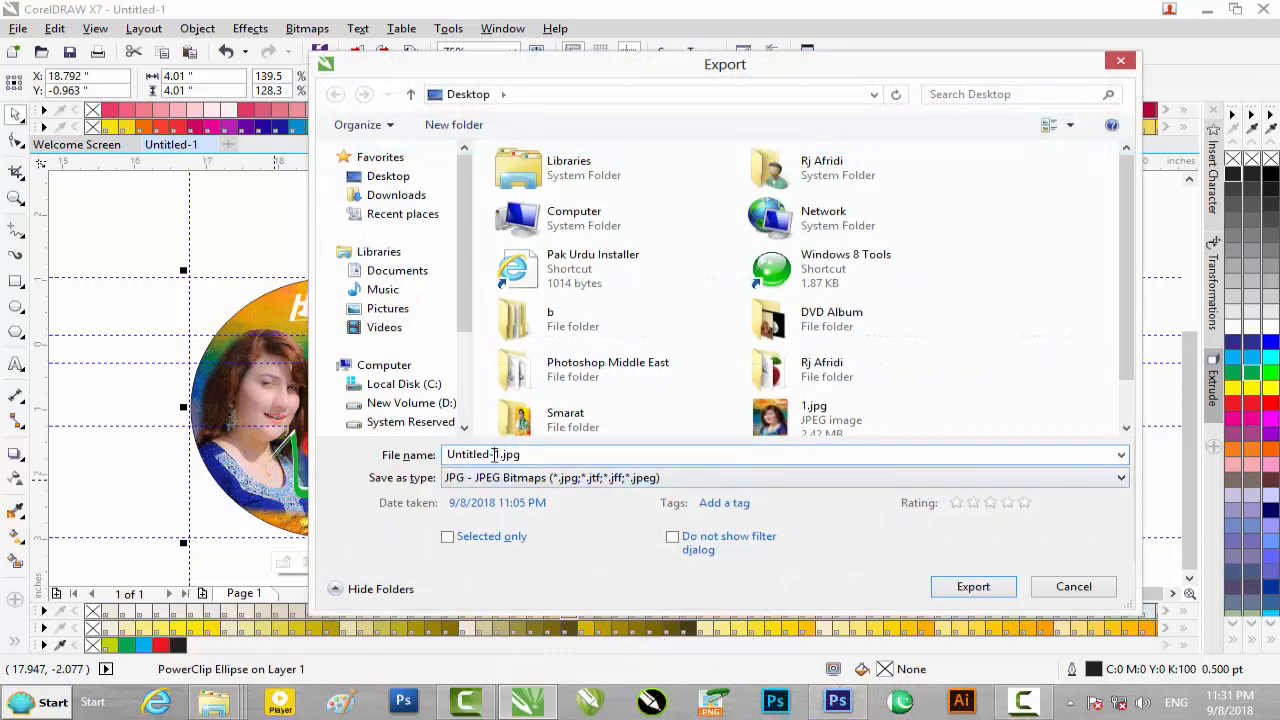
left_click_drag(494, 454, 392, 456)
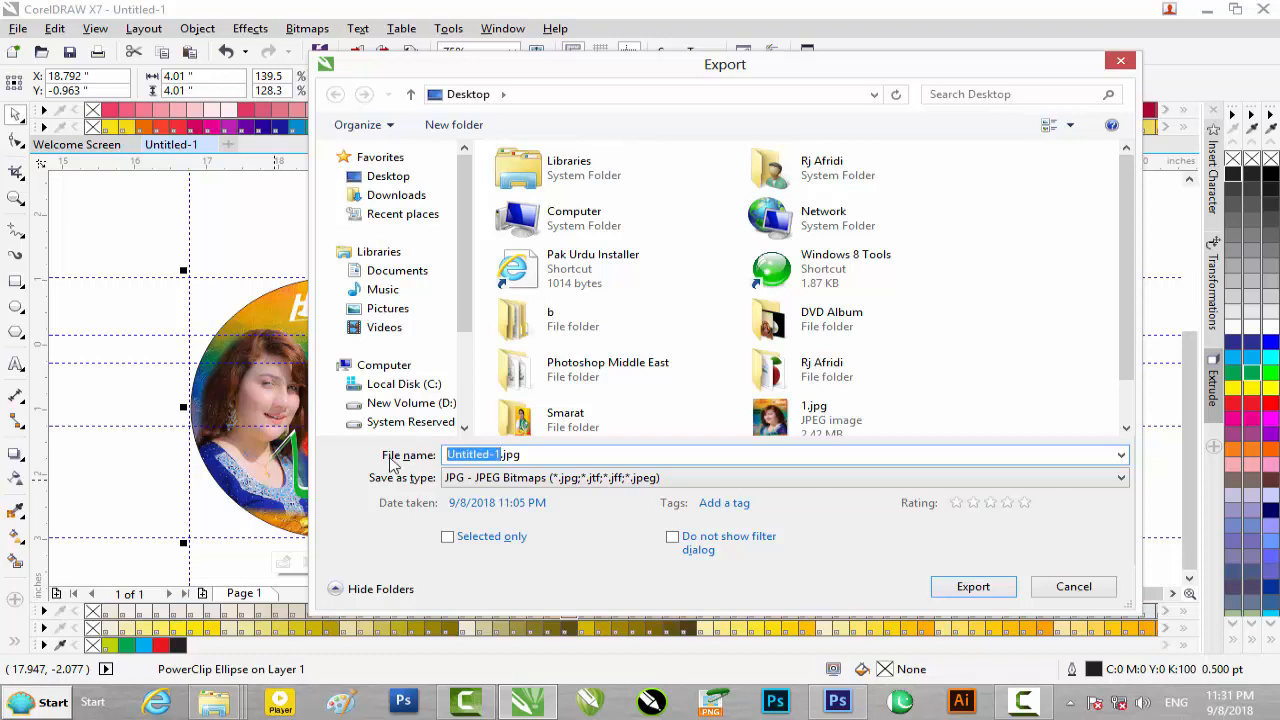
type("1")
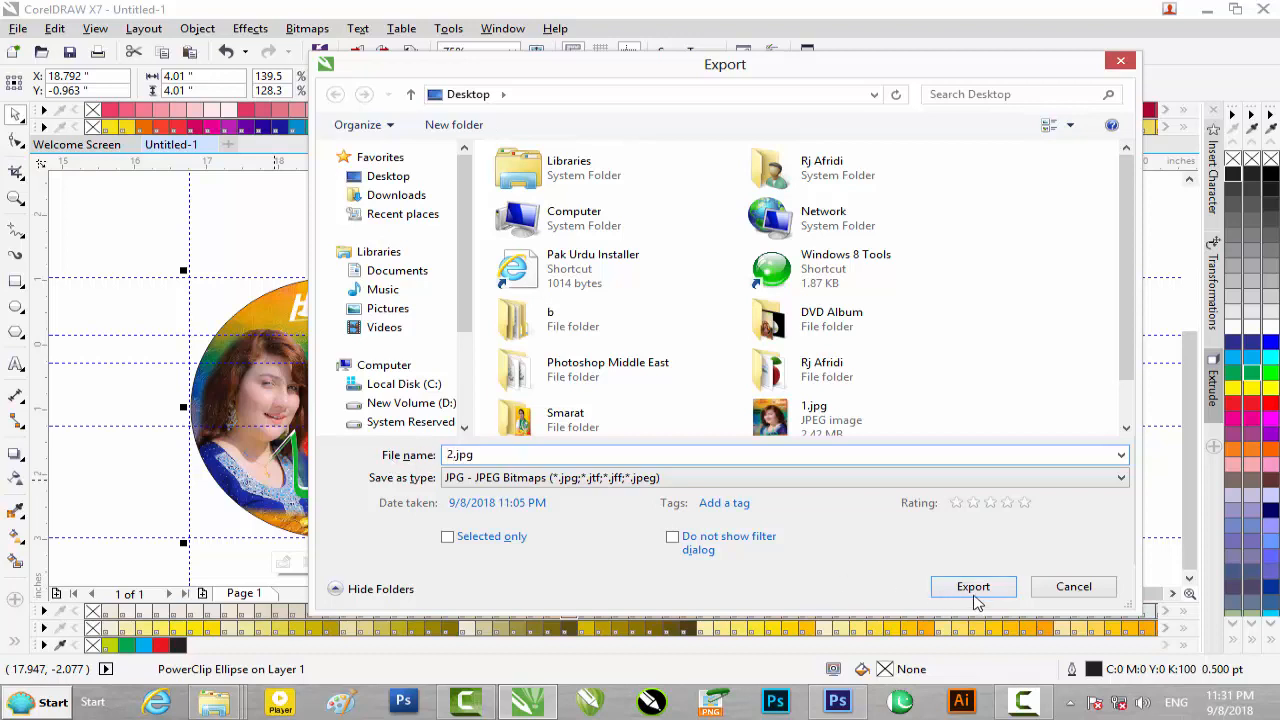
left_click(973, 590)
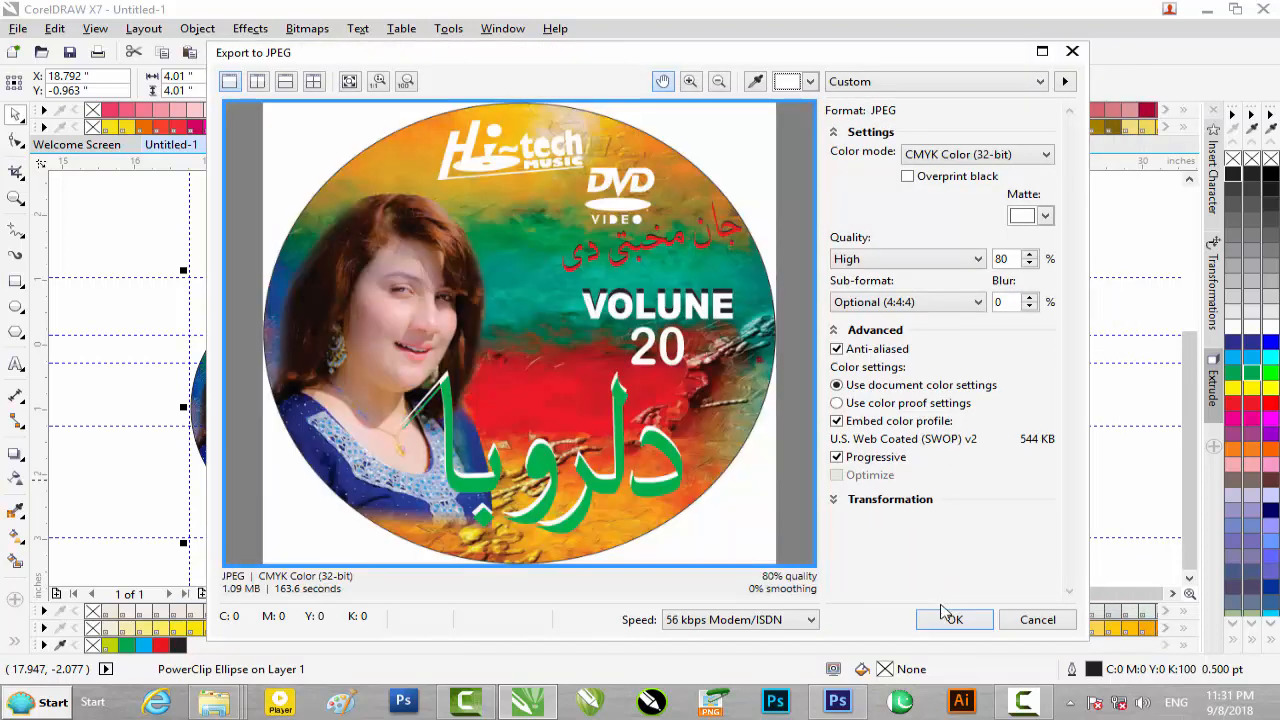
left_click(950, 621)
Step: Open MockUp_3.psd from the mockup_dvd folder in Photoshop and hide the free-psd-templates.com layer
left_click(1208, 10)
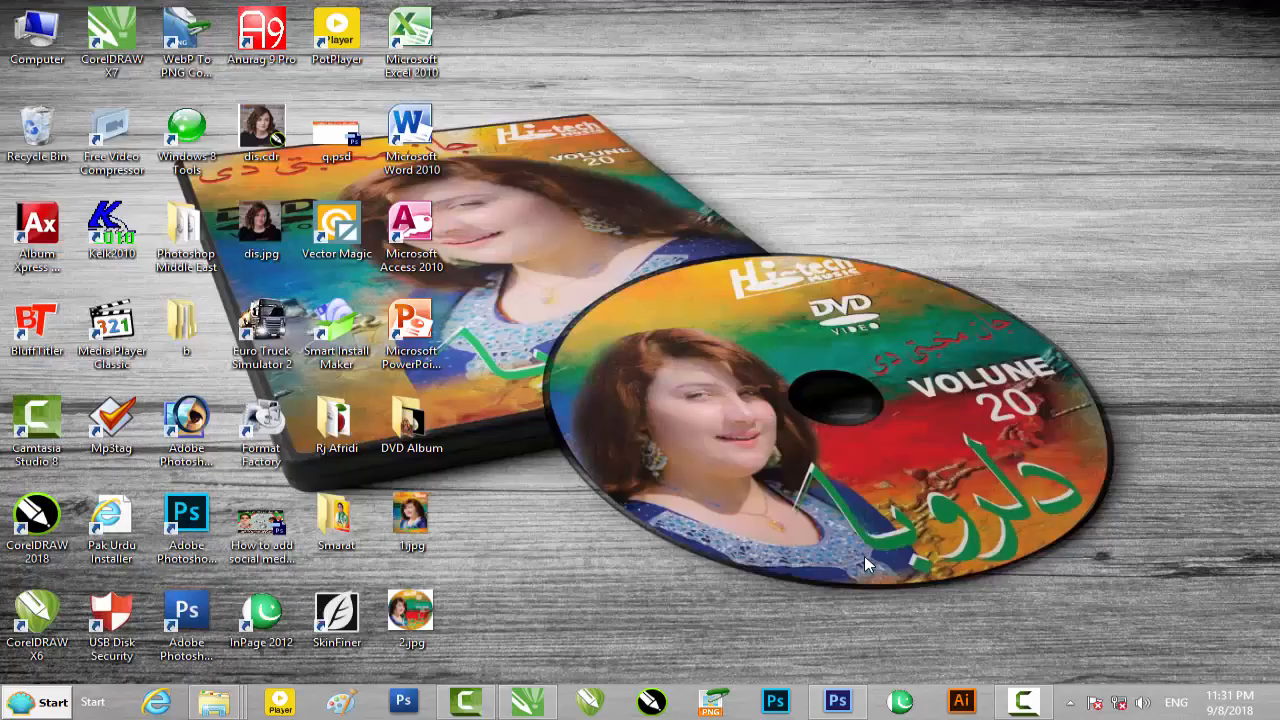
mouse_move(213, 702)
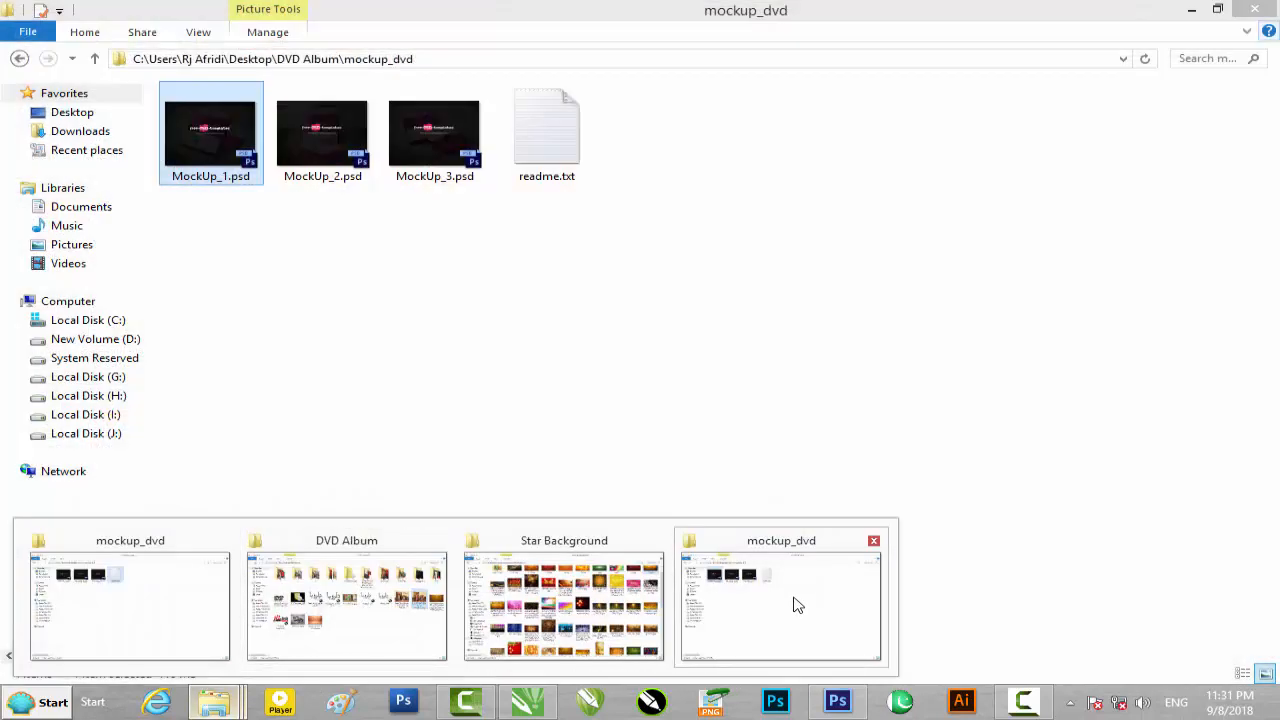
left_click(794, 603)
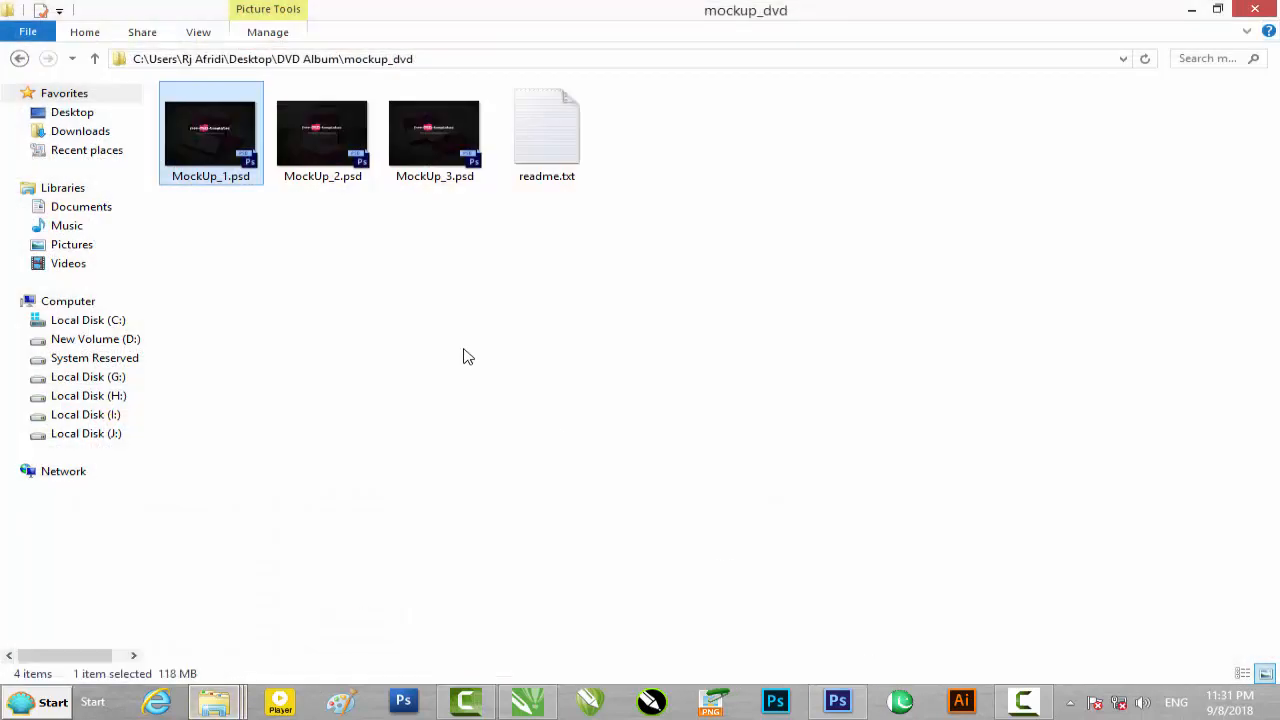
left_click_drag(430, 166, 743, 478)
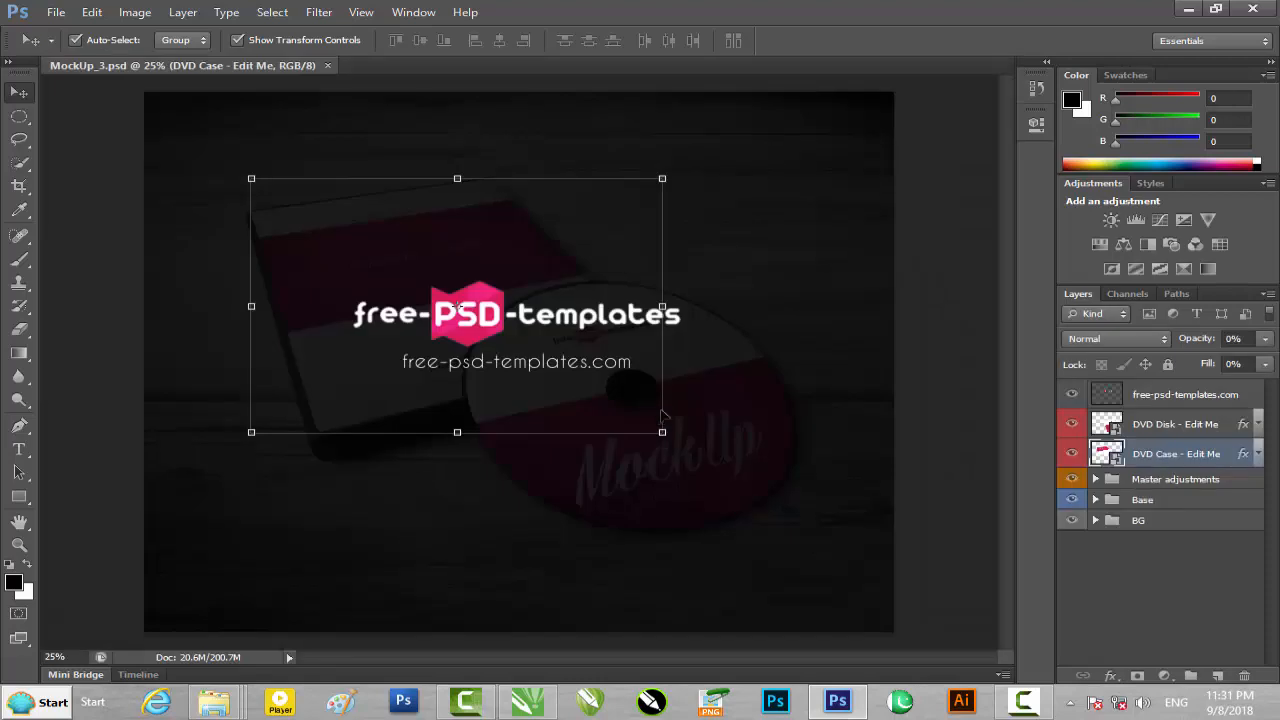
left_click(1071, 394)
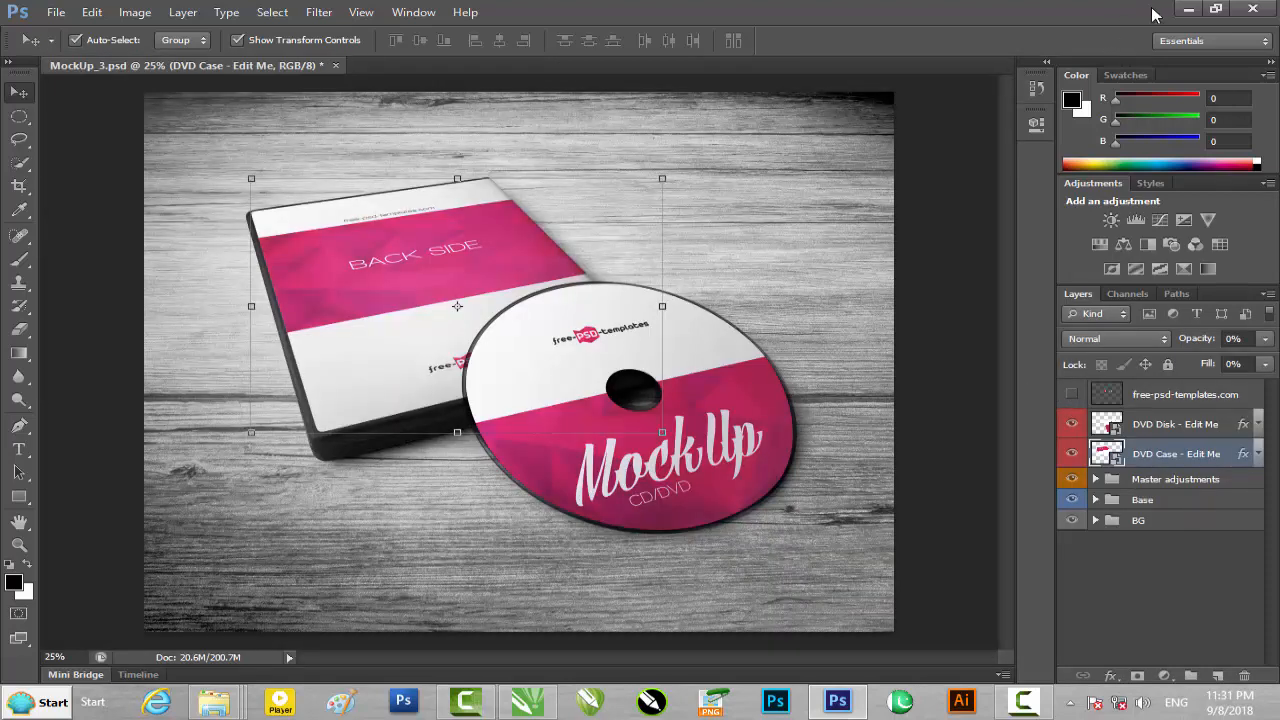
Step: Check the exported cover 1.jpg and disc image 2.jpg from the Desktop in the photo viewer
left_click(1187, 10)
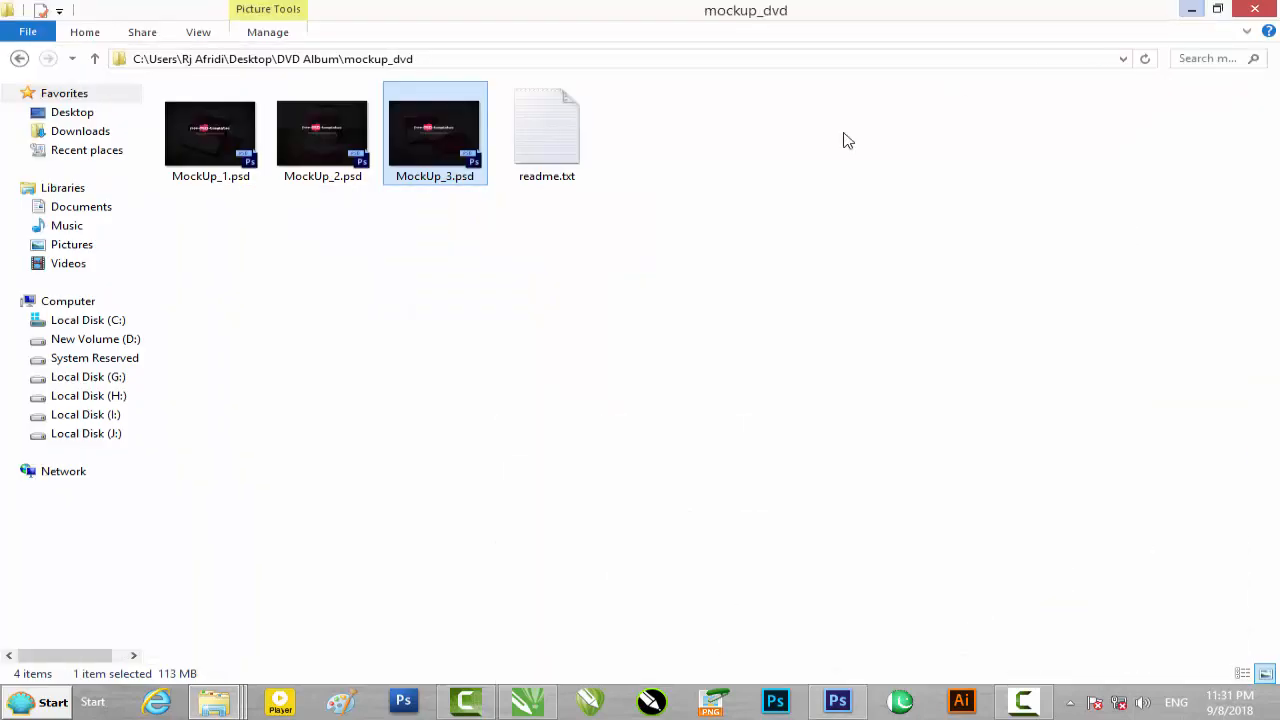
left_click(1197, 12)
double_click(422, 522)
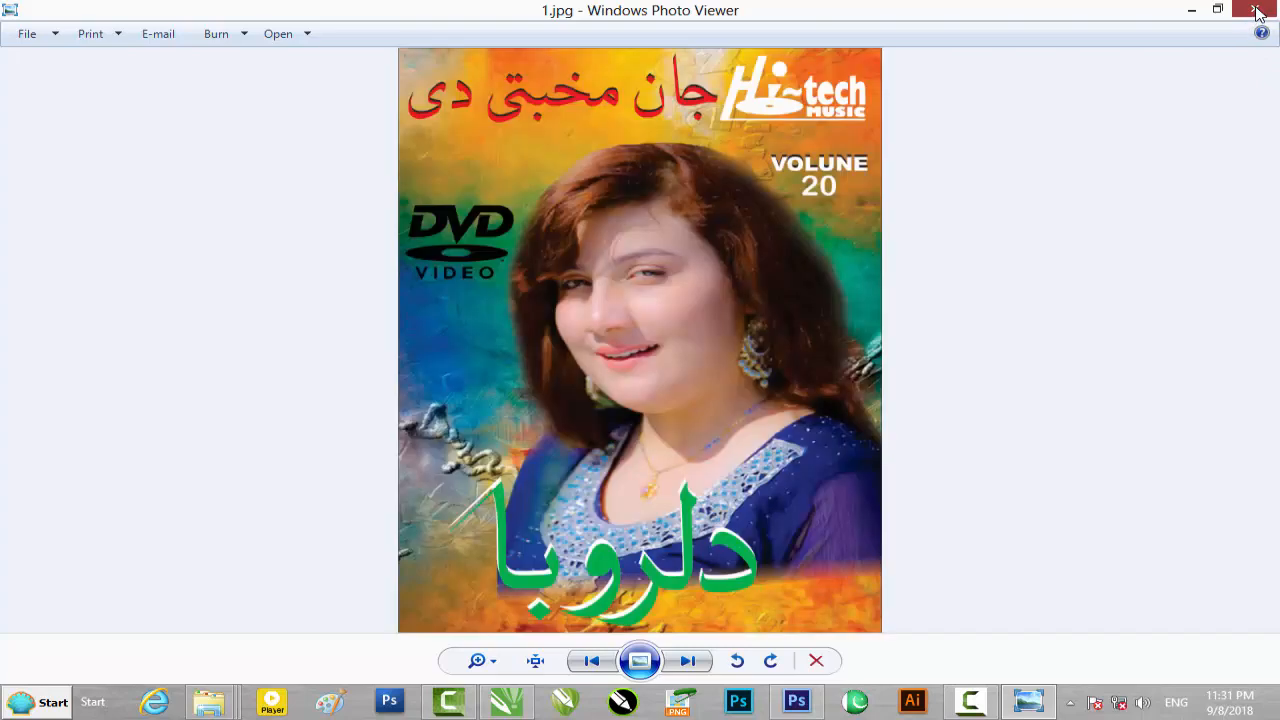
left_click(1257, 10)
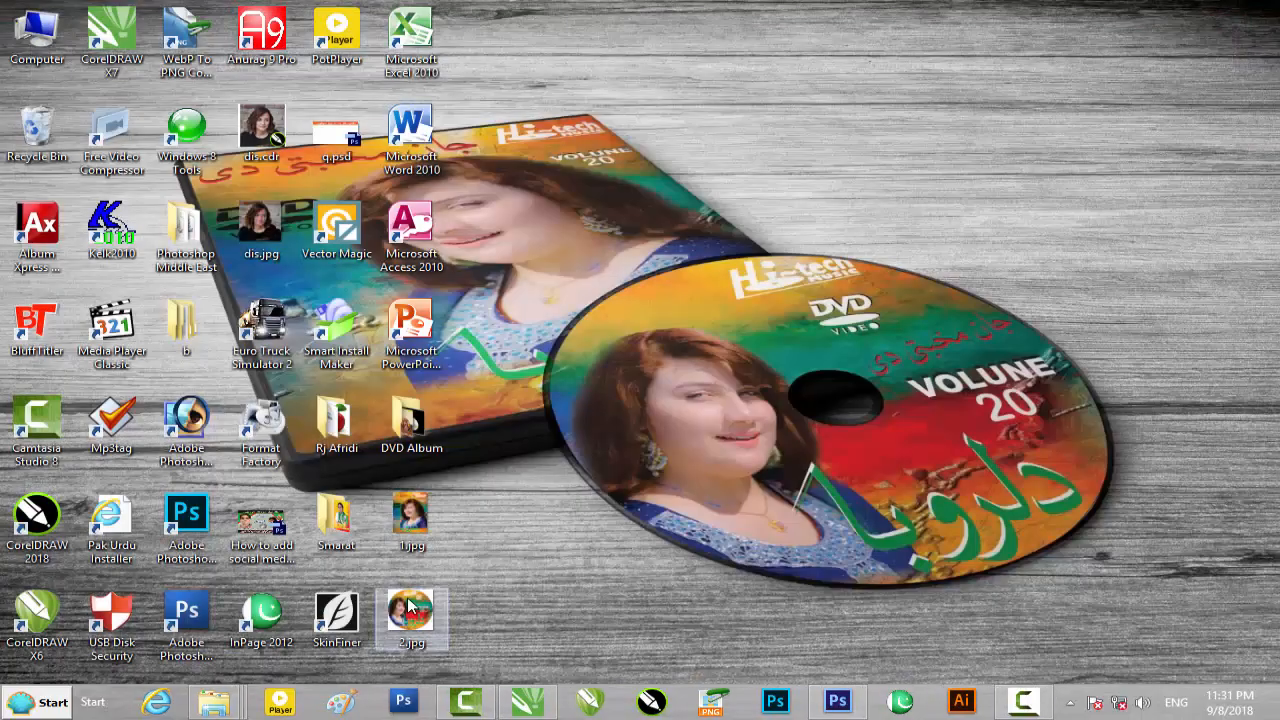
double_click(410, 605)
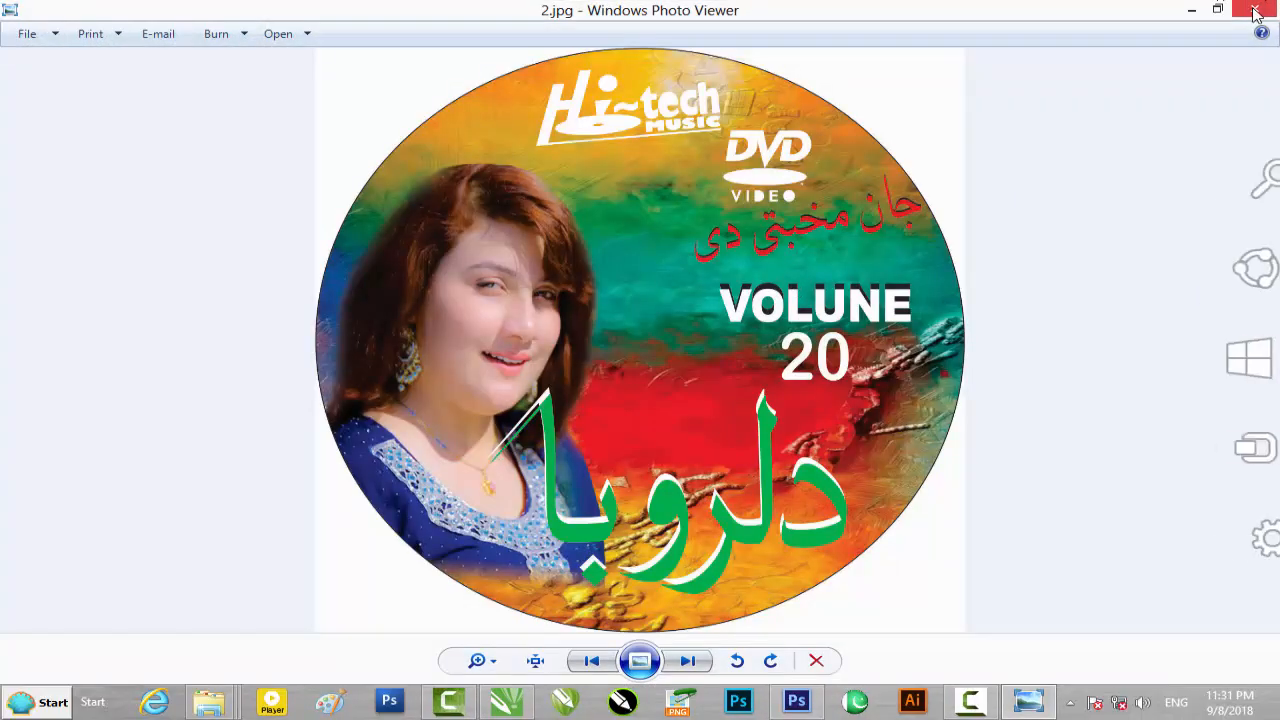
left_click(1257, 10)
Step: Try to open 1.jpg in Photoshop, close the MockUp_3.psd document, and quit Photoshop
left_click_drag(412, 515, 672, 100)
left_click(563, 255)
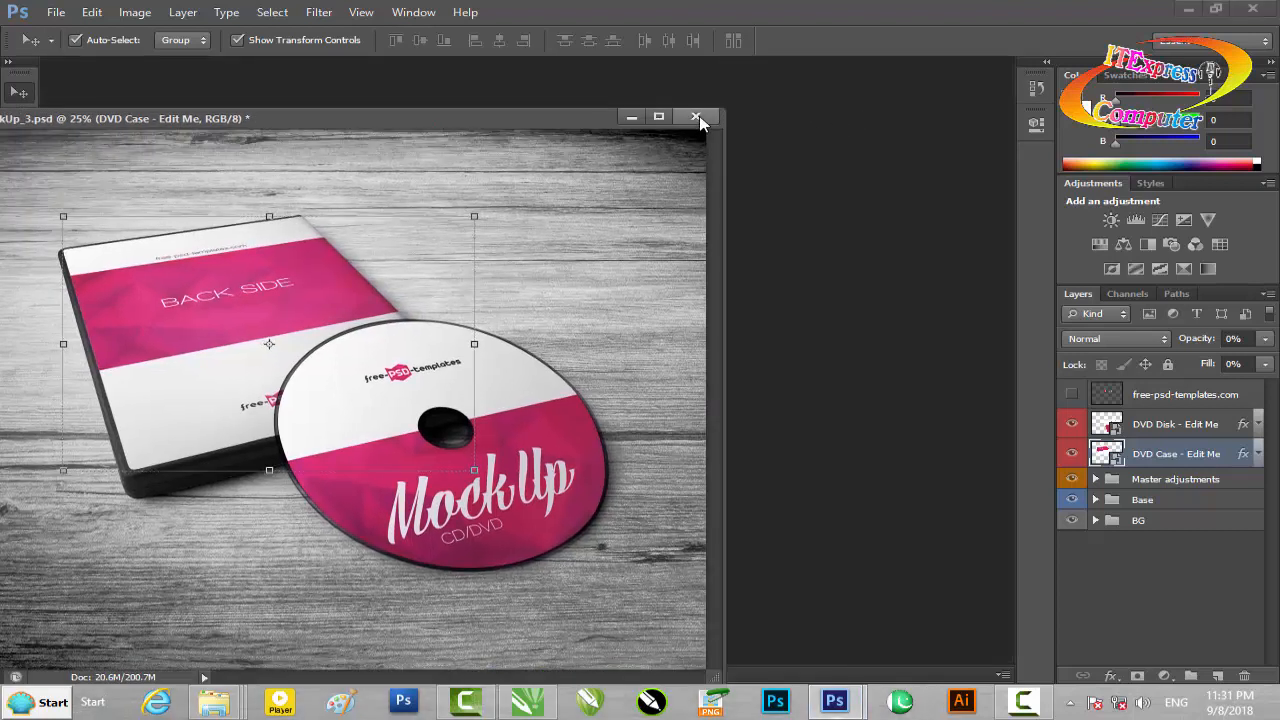
left_click(696, 116)
left_click(583, 262)
left_click(1252, 10)
Step: Restart Photoshop and reopen MockUp_3.psd from the mockup_dvd folder with the free-psd-templates.com layer hidden
left_click(838, 702)
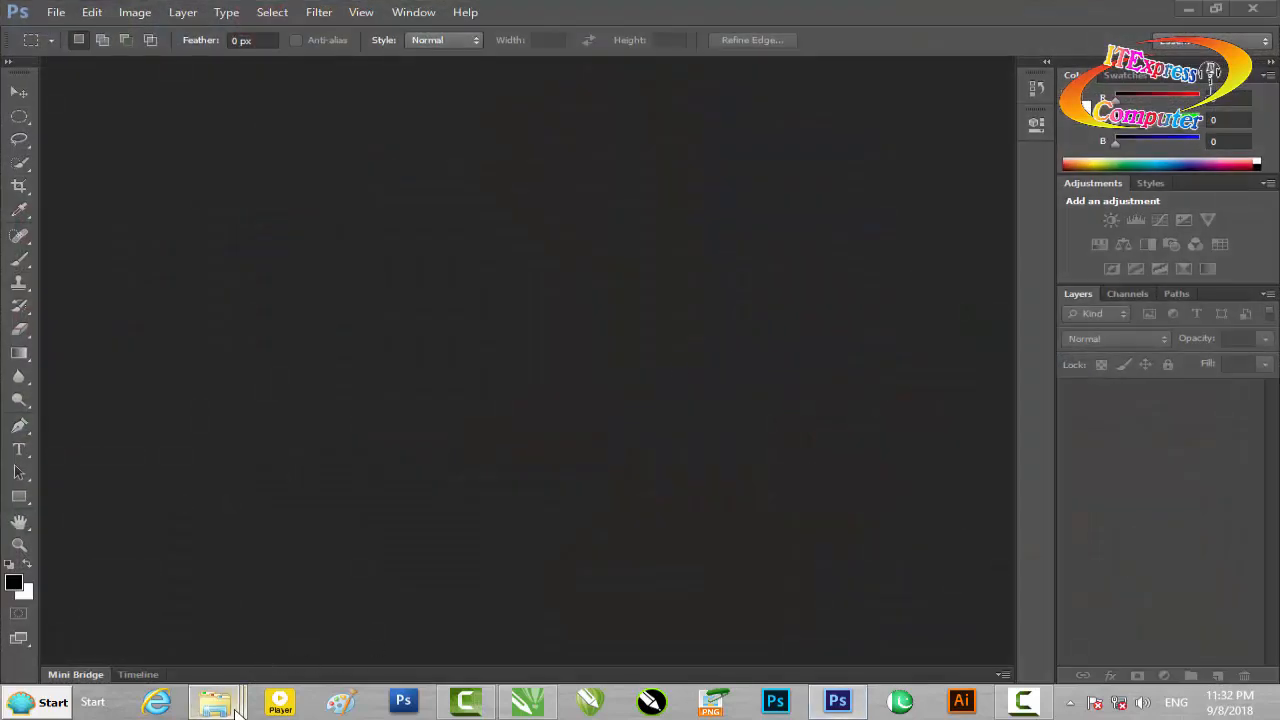
mouse_move(222, 700)
left_click(790, 600)
left_click_drag(450, 170, 637, 437)
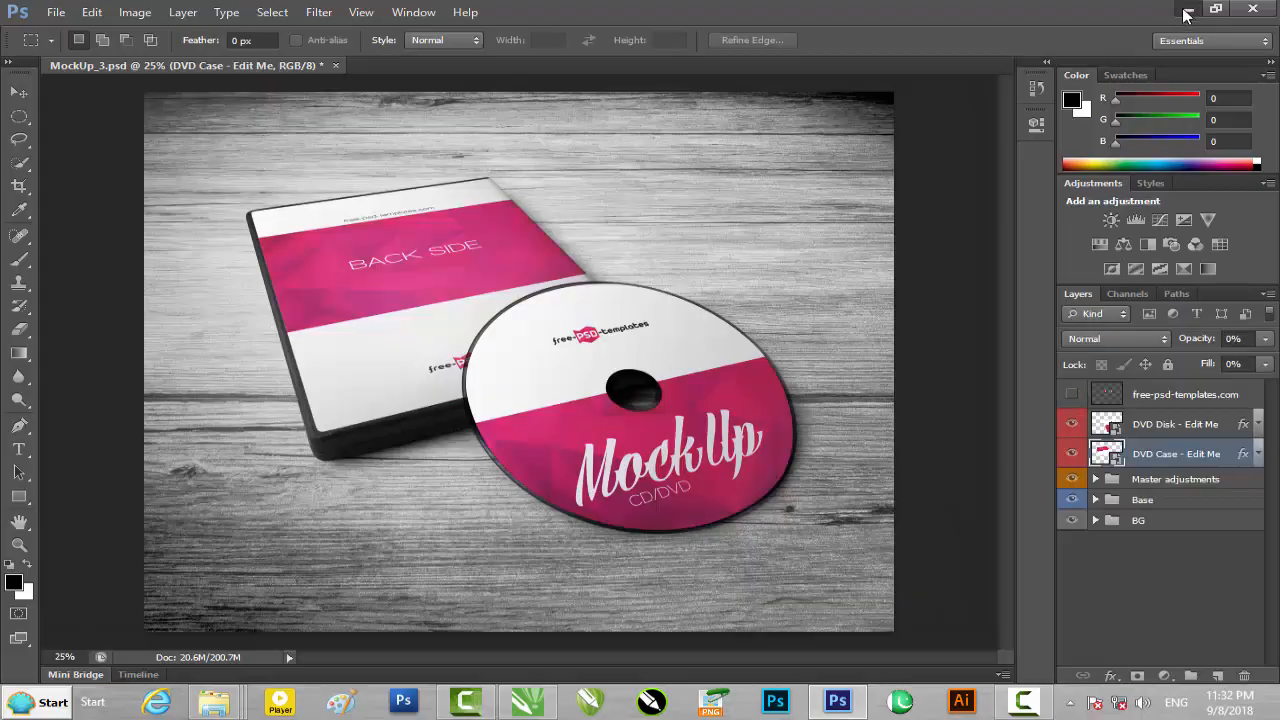
Step: Open the exported cover 1.jpg from the Desktop in Photoshop as a separate document beside the mockup
left_click(1187, 13)
left_click(1191, 10)
left_click_drag(410, 518, 884, 68)
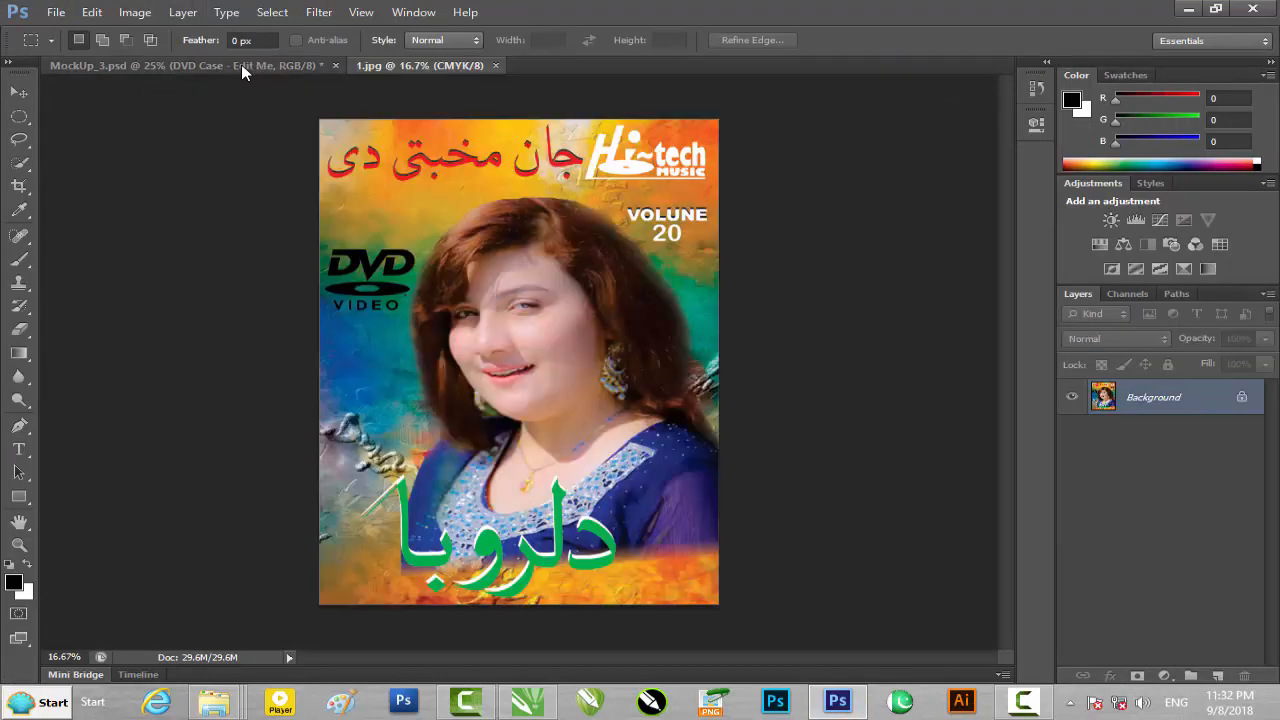
Step: Open the contents of MockUp_3.psd's DVD Disk - Edit Me smart object and the disc image 2.jpg from the Desktop as separate documents
left_click(241, 65)
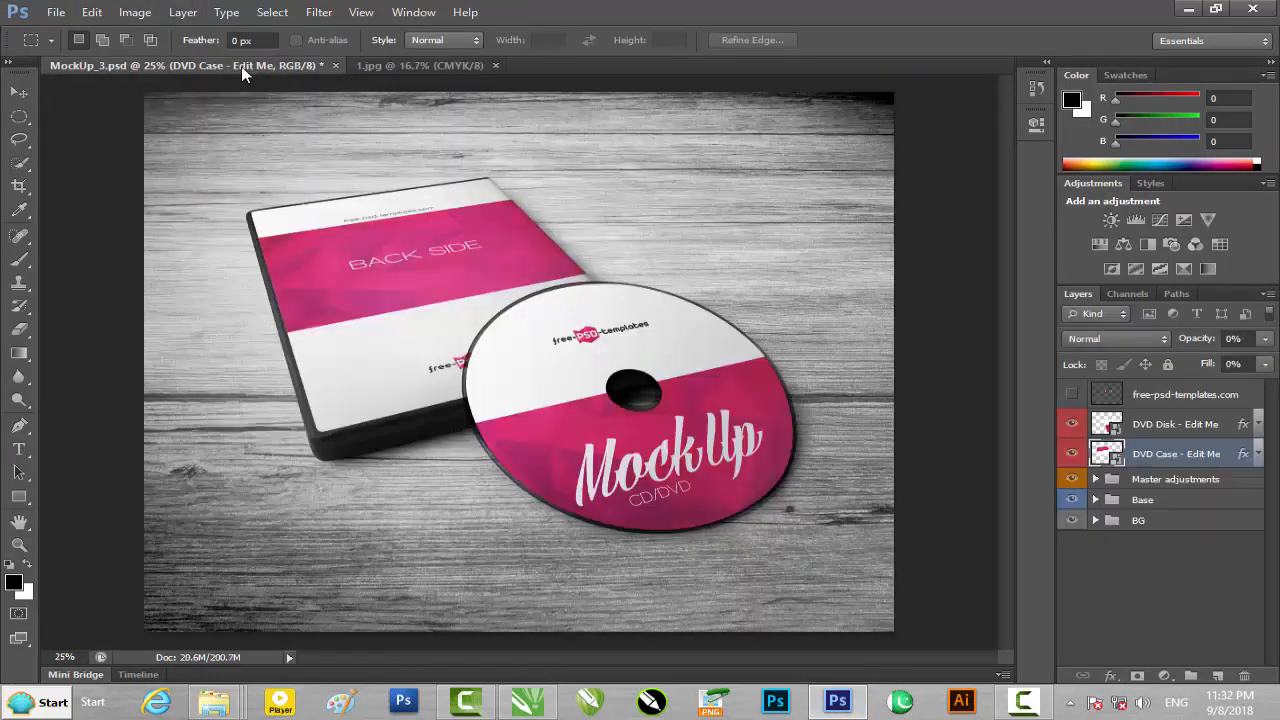
double_click(1112, 430)
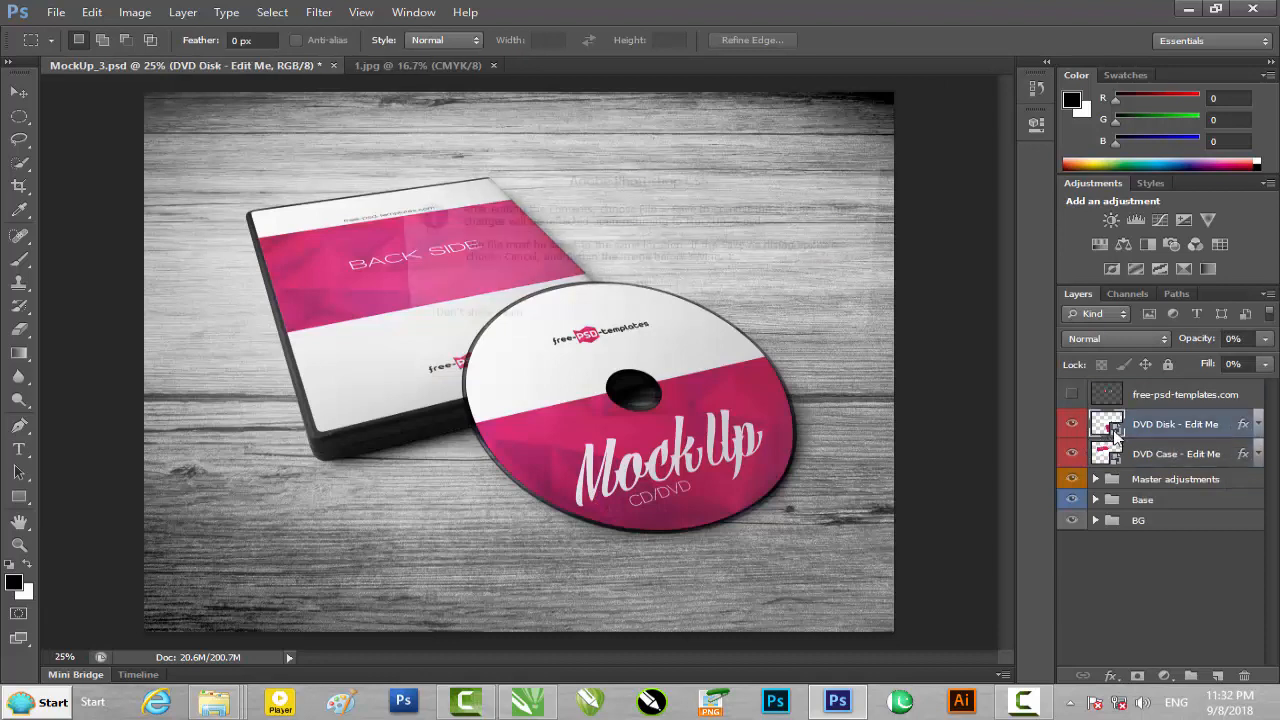
left_click(660, 290)
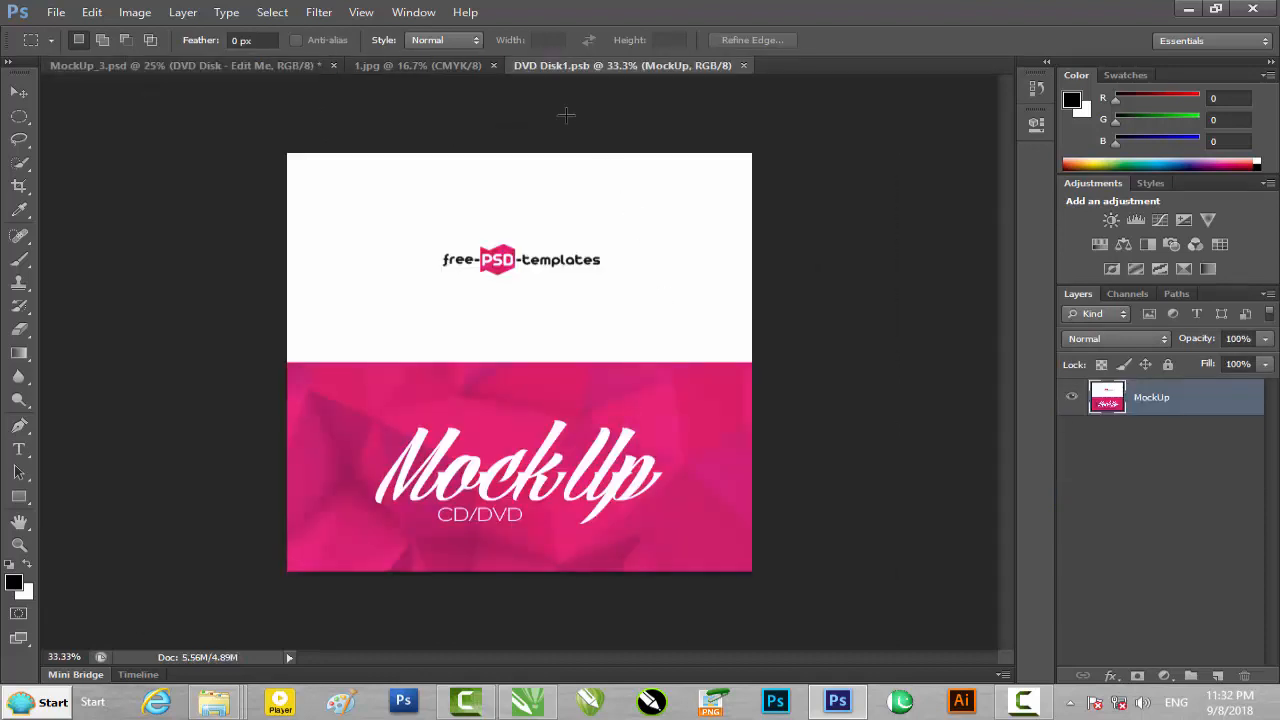
left_click(1188, 8)
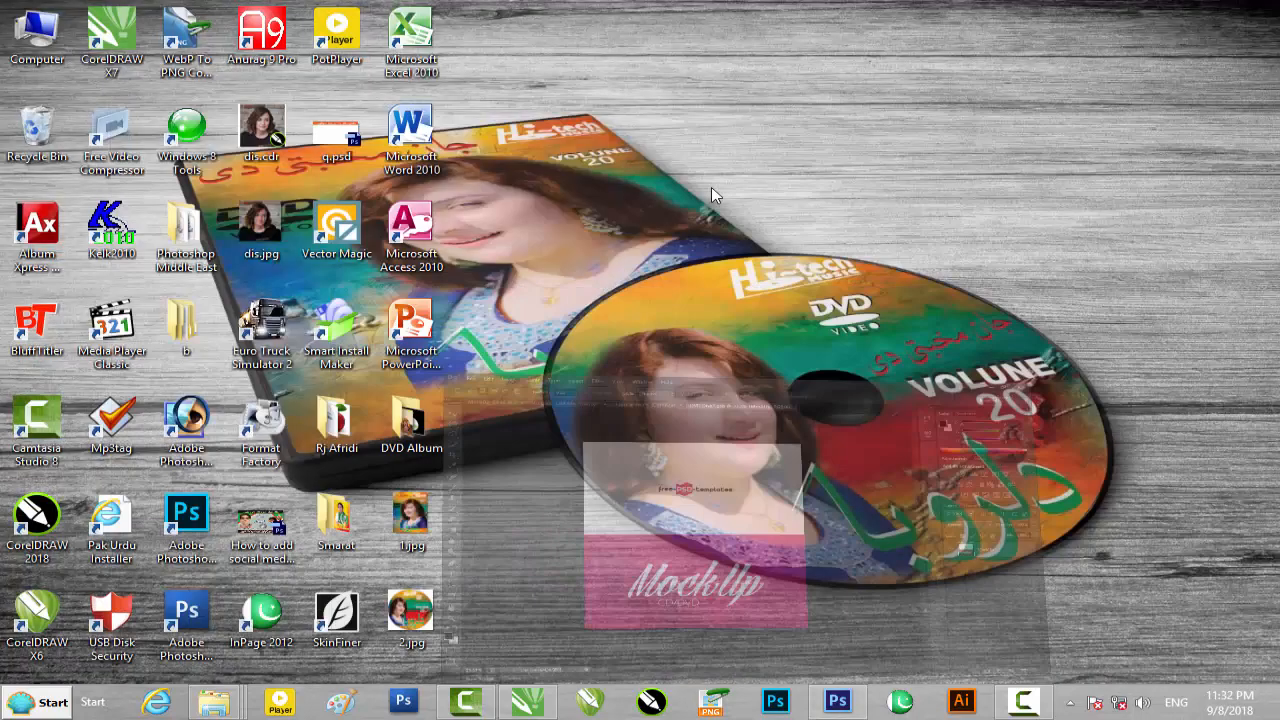
left_click_drag(648, 622, 880, 62)
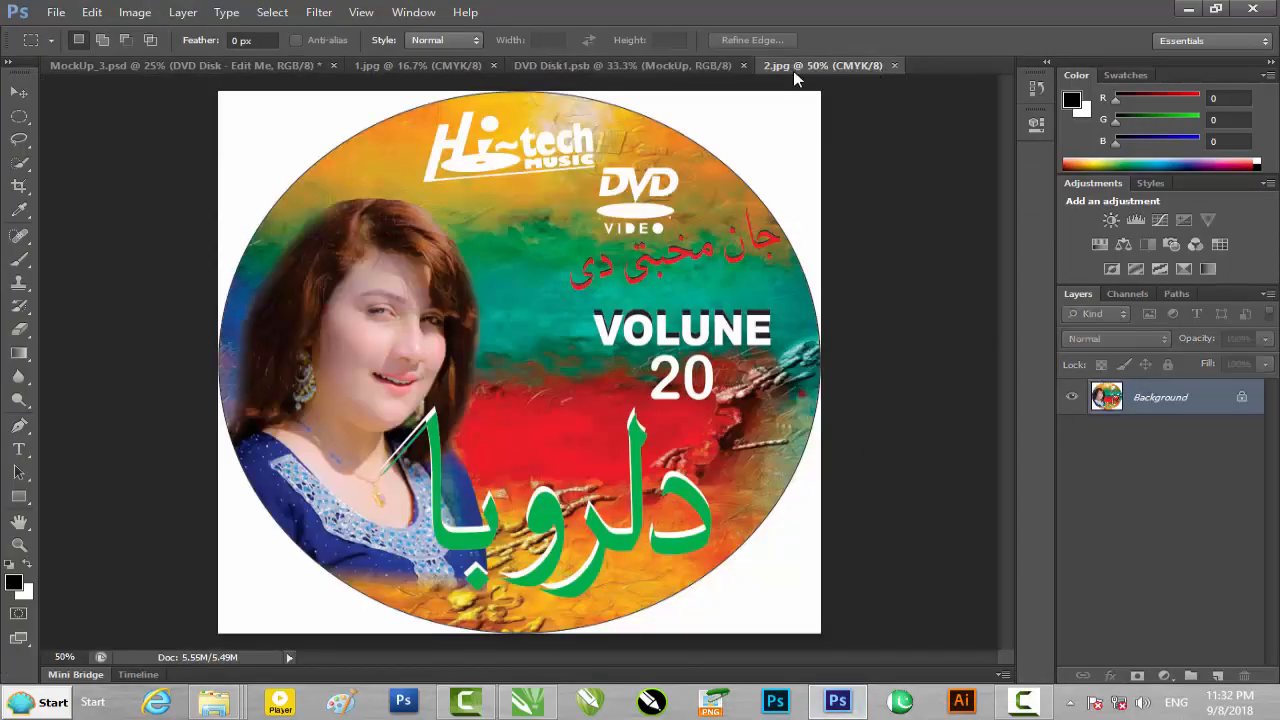
Step: Copy the 2.jpg disc artwork into DVD Disk1.psb and scale it to 115.59% so it fills the canvas
left_click(19, 92)
left_click_drag(316, 210, 512, 262)
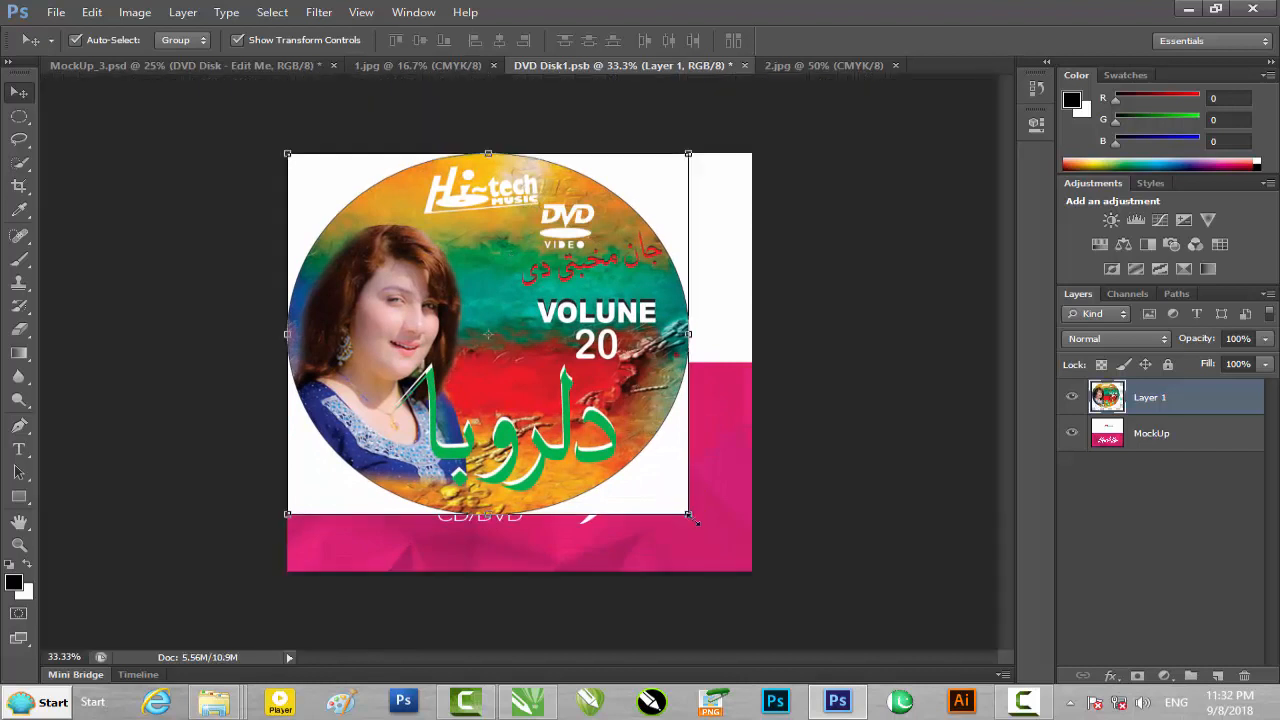
key("ctrl+t")
left_click_drag(690, 516, 750, 569)
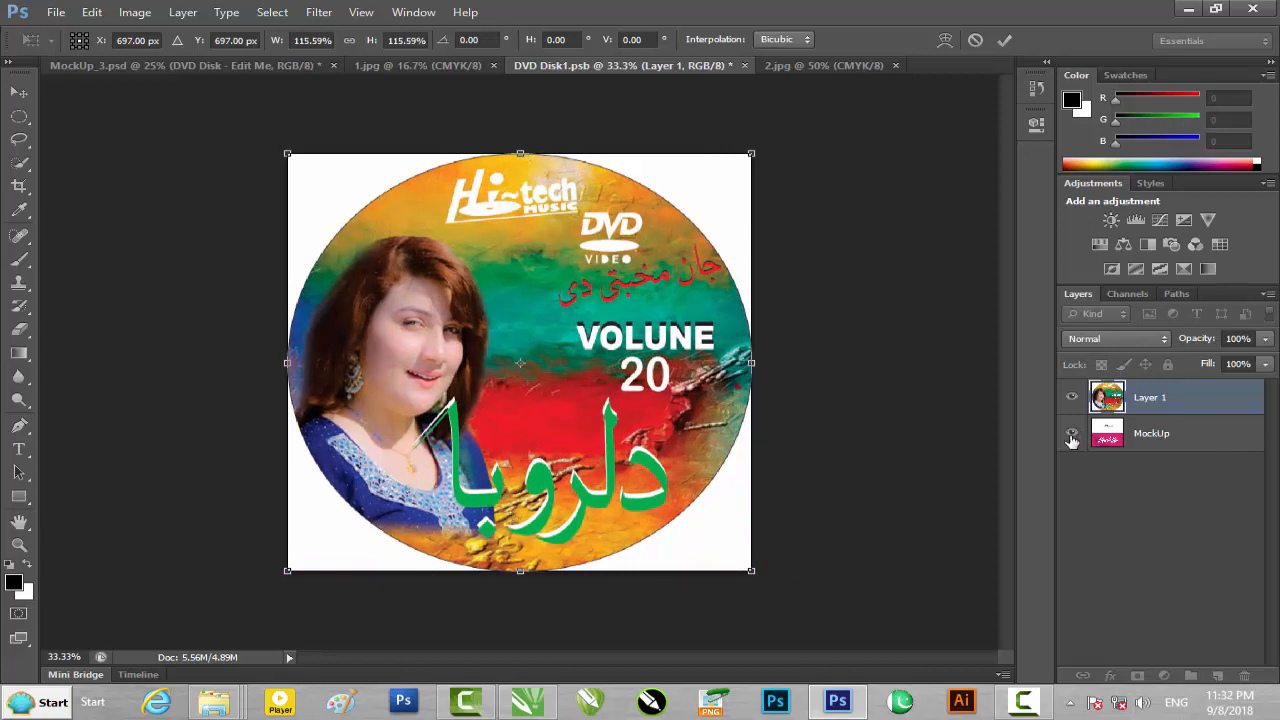
key("Return")
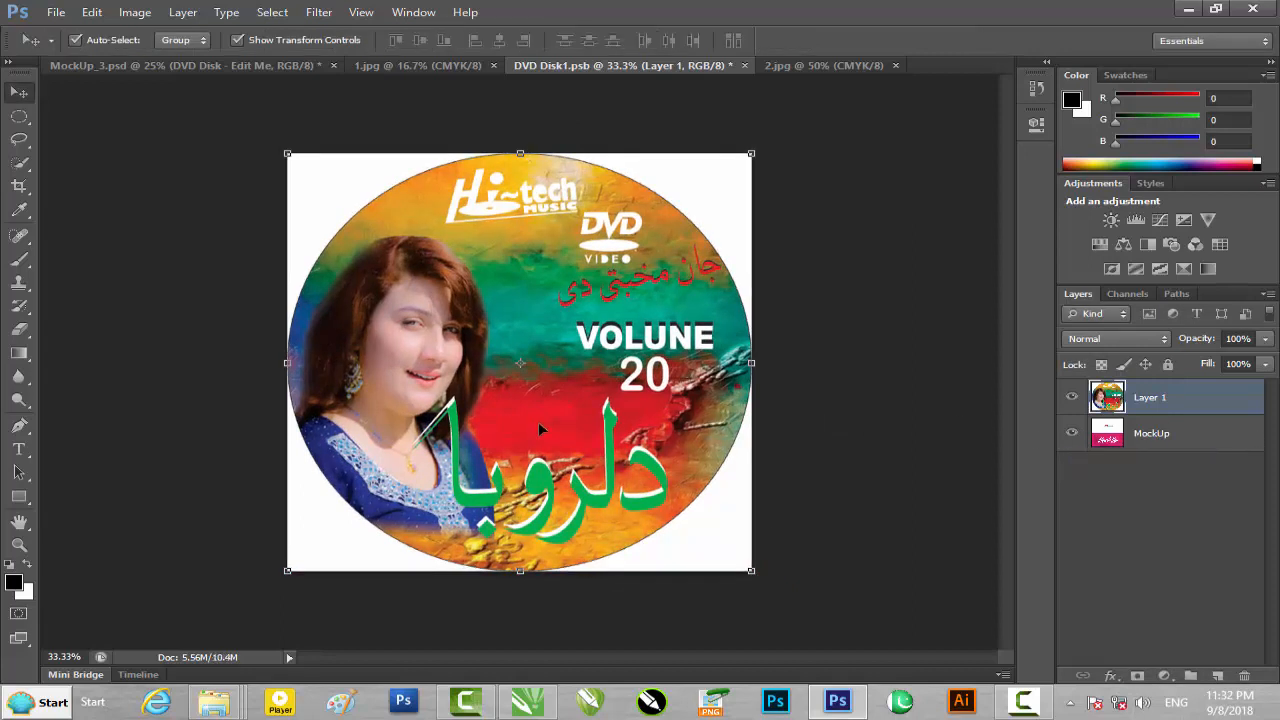
Step: Save and close DVD Disk1.psb, and return to the MockUp_3.psd document
key("ctrl+s")
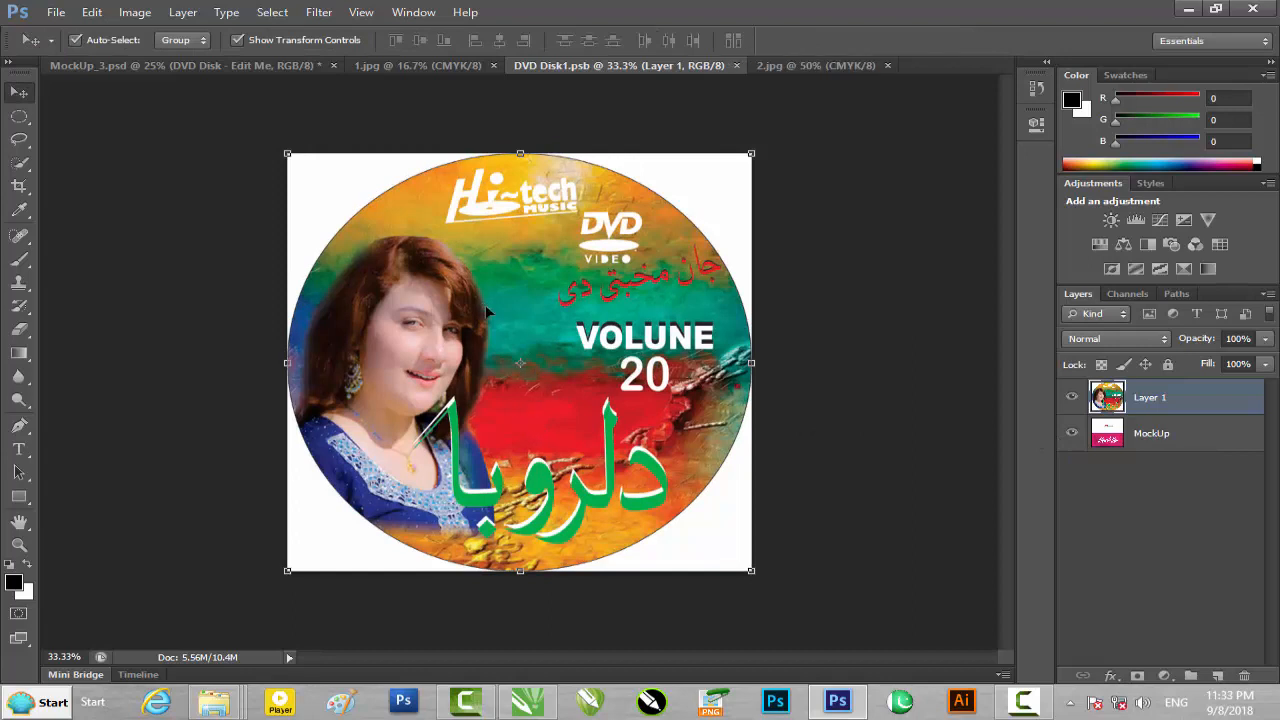
left_click(737, 65)
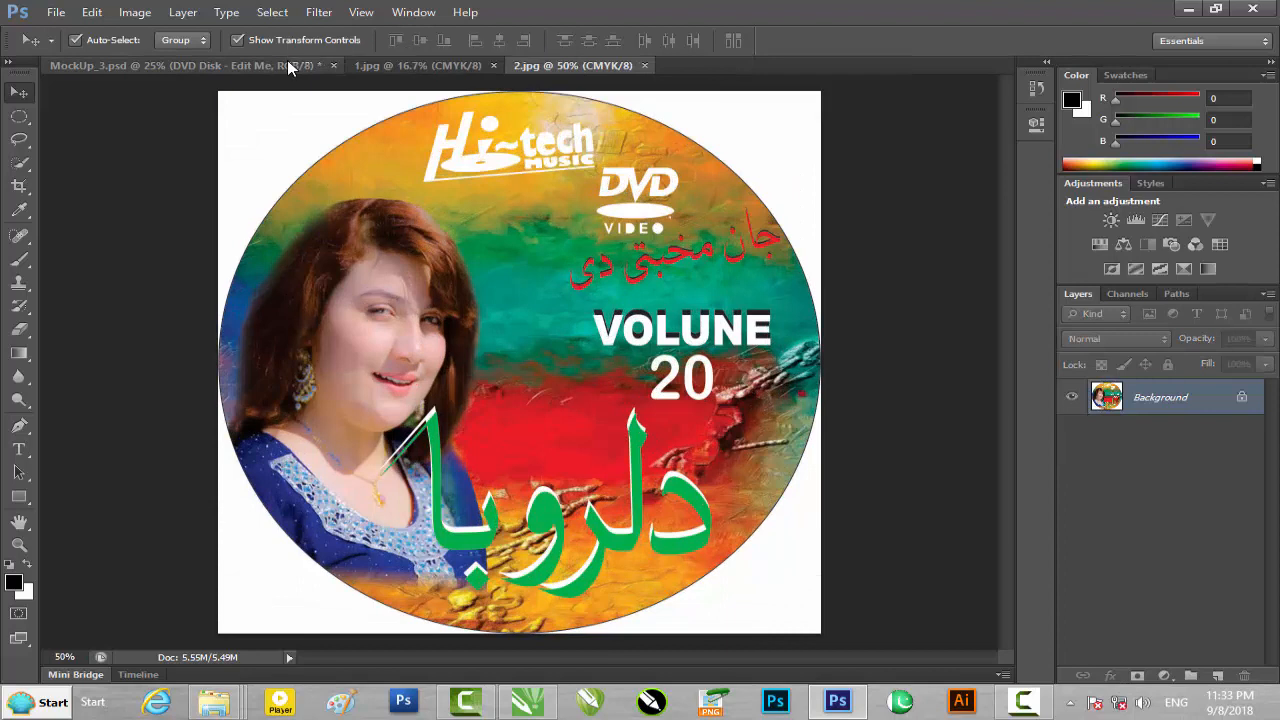
left_click(287, 62)
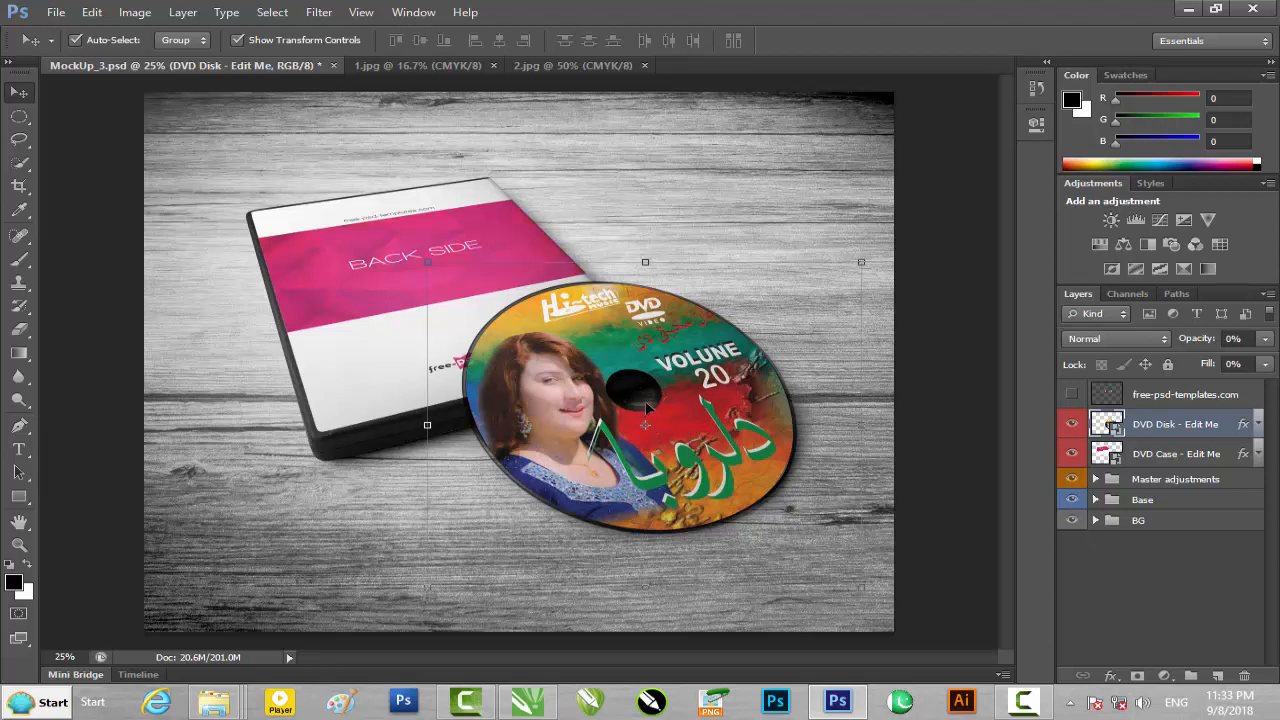
Step: Open the contents of the DVD Case - Edit Me smart object for editing
key("ctrl+plus")
key("ctrl+plus")
key("ctrl+plus")
key("ctrl+minus")
key("ctrl+minus")
key("ctrl+minus")
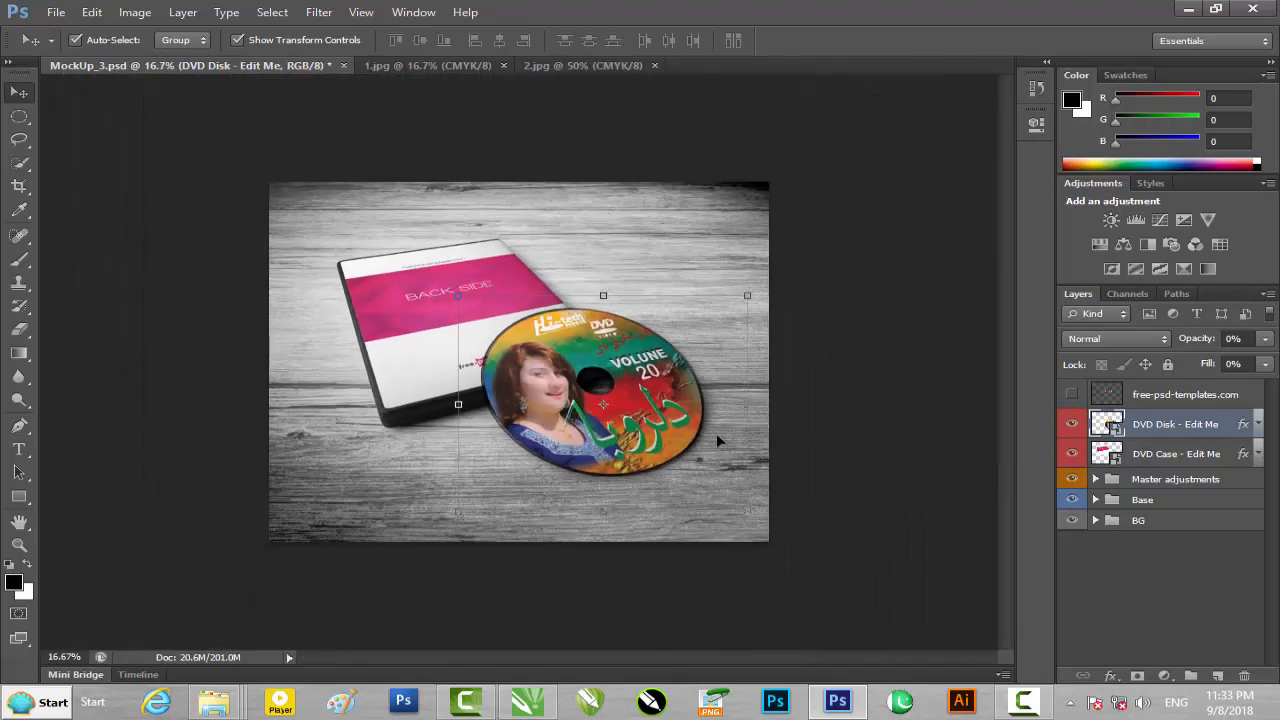
key("ctrl+plus")
double_click(1122, 458)
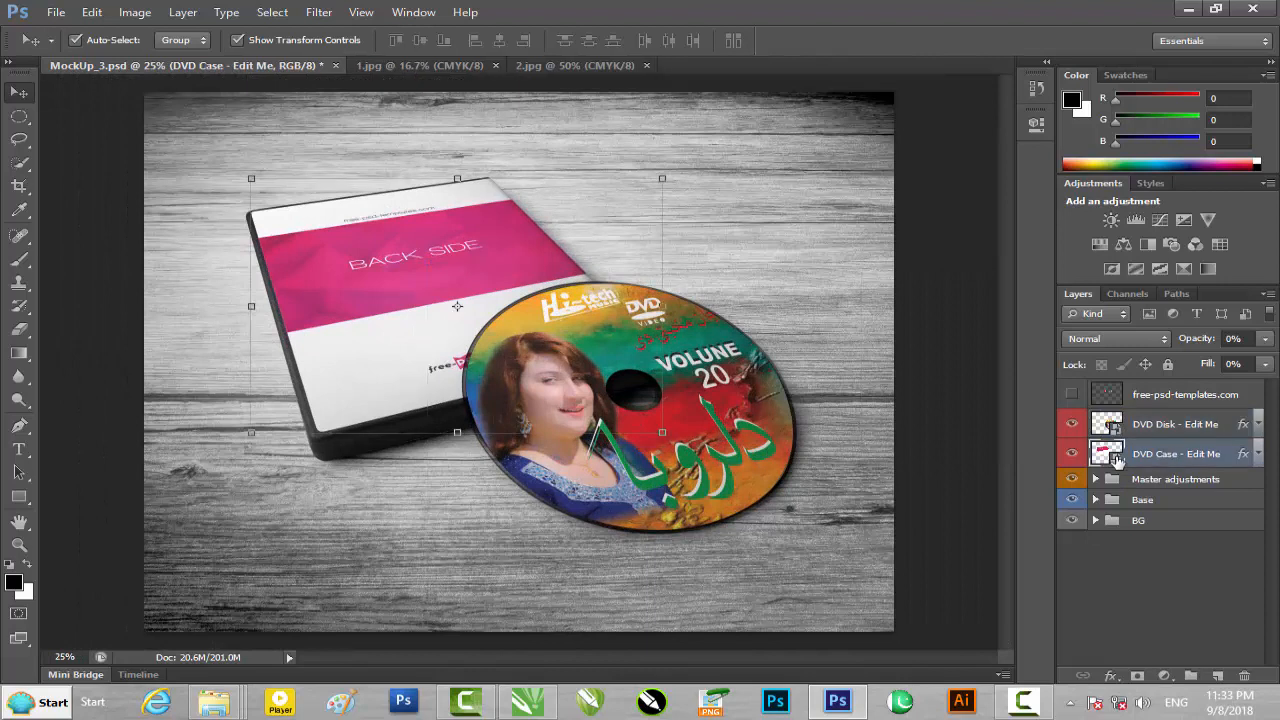
left_click(667, 290)
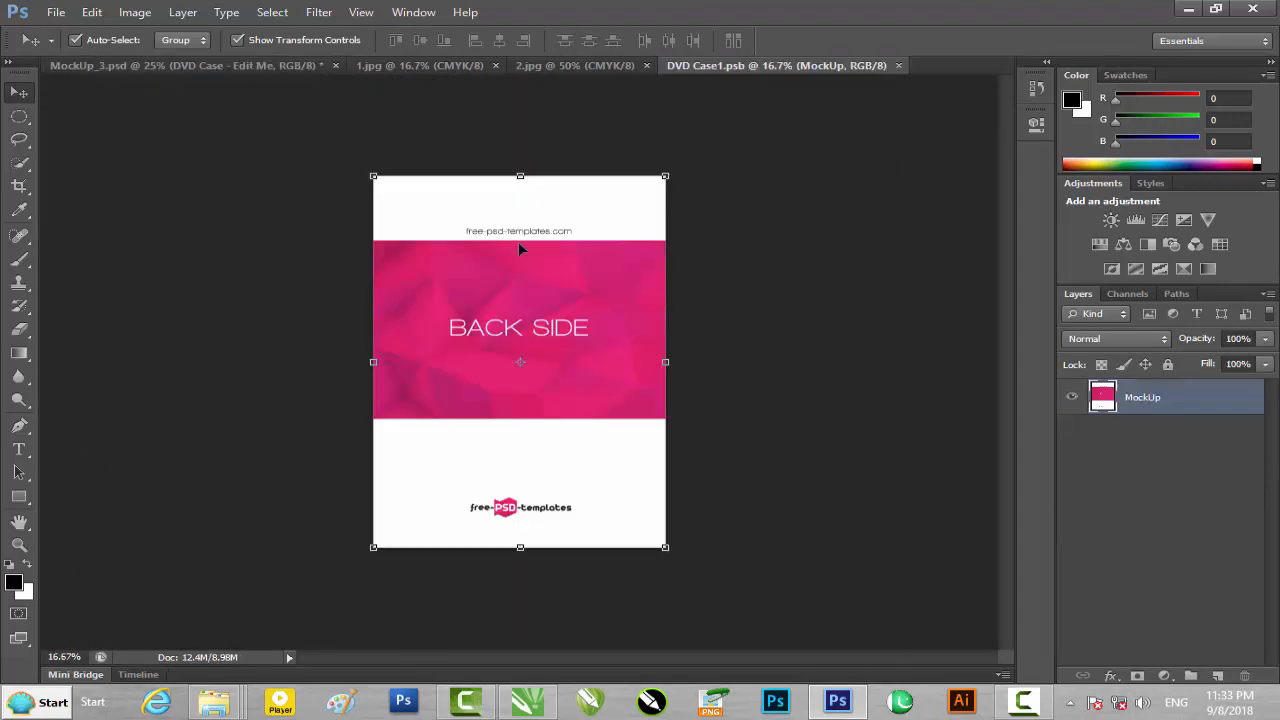
Step: Copy the 1.jpg cover artwork into DVD Case1.psb and scale it to 73.08% width and 76.66% height to fill the canvas
left_click(593, 64)
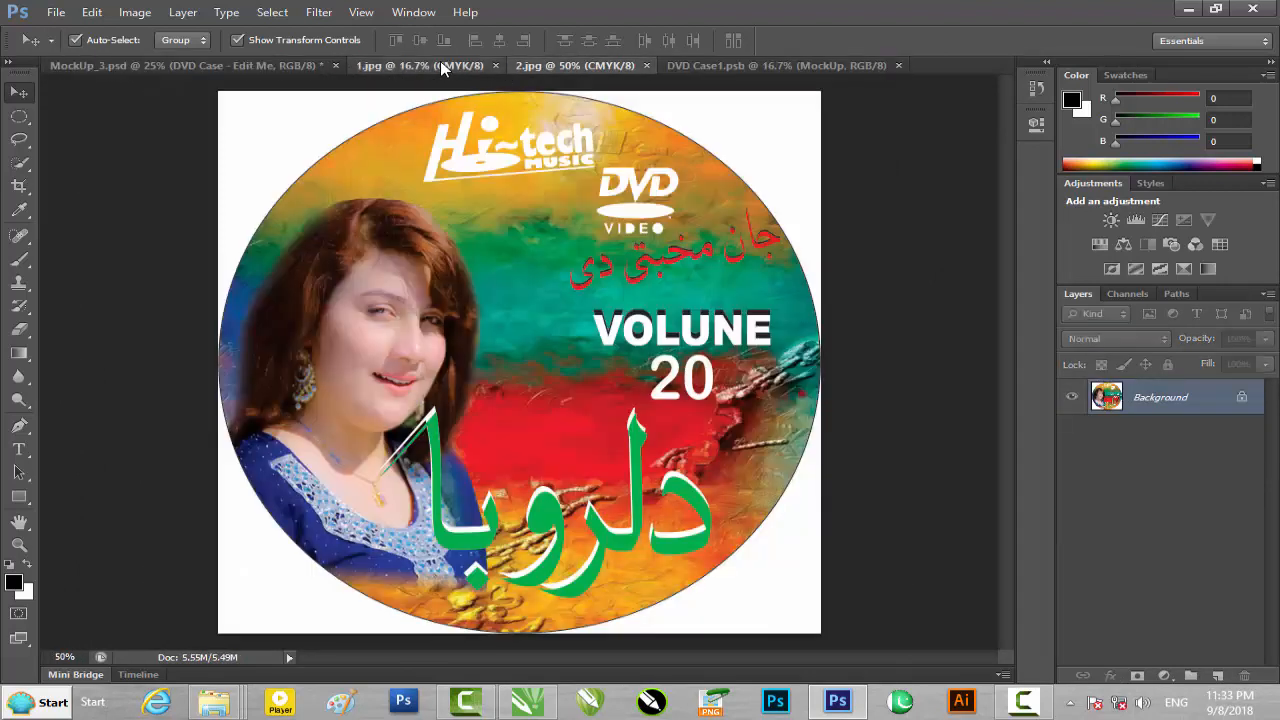
left_click(440, 64)
left_click_drag(520, 240, 555, 280)
left_click_drag(718, 157, 534, 449)
left_click_drag(450, 487, 507, 216)
left_click_drag(590, 369, 660, 543)
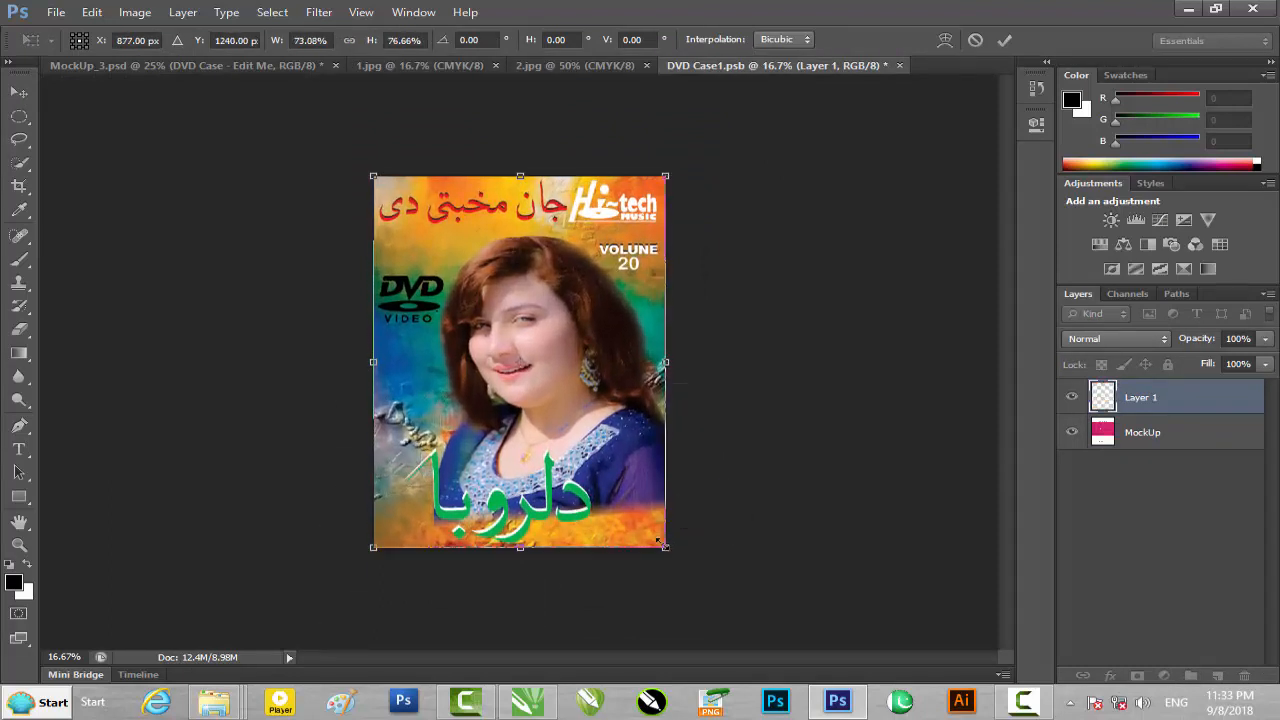
key("Return")
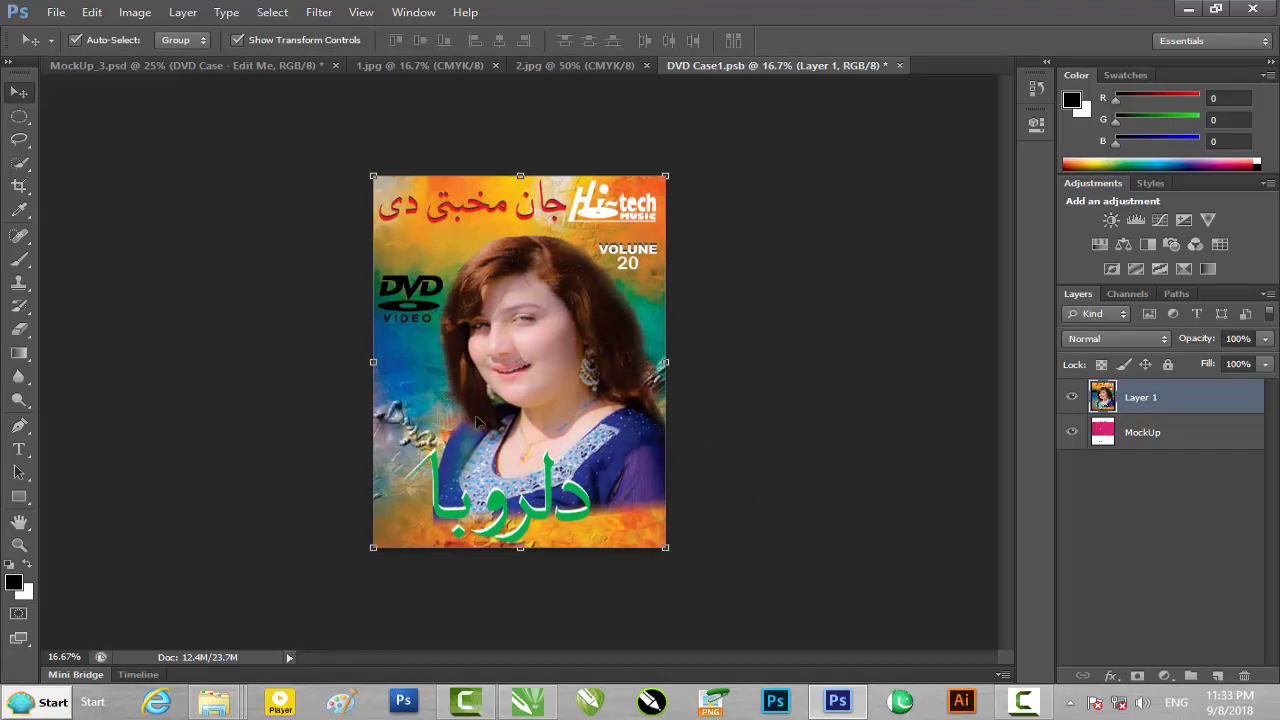
Step: Save DVD Case1.psb and return to MockUp_3.psd with the Master adjustments group selected
key("ctrl+s")
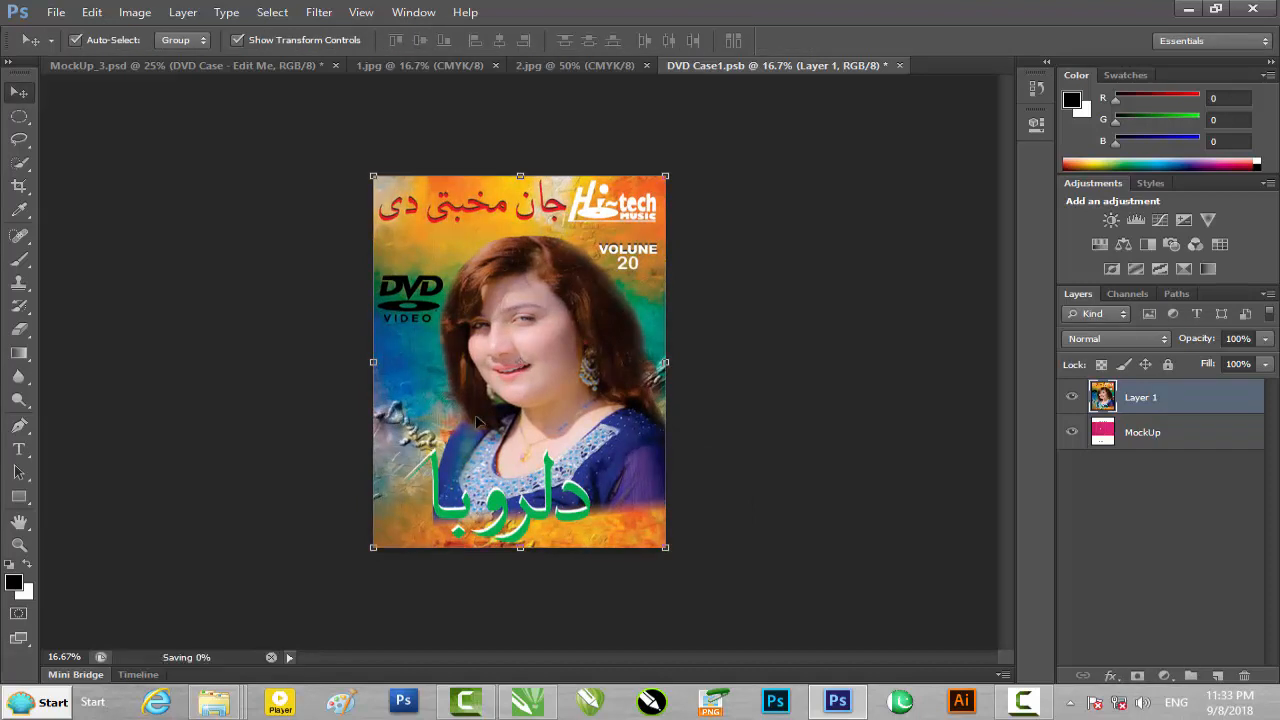
left_click(313, 66)
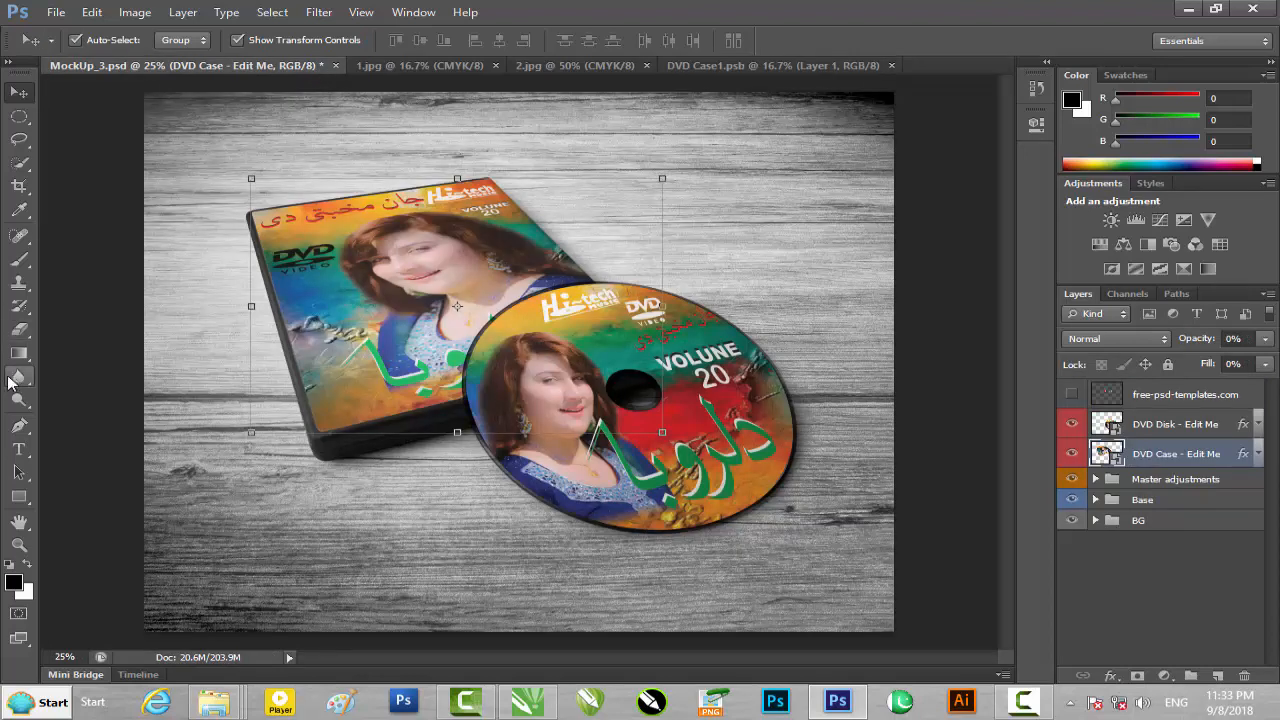
left_click(748, 210)
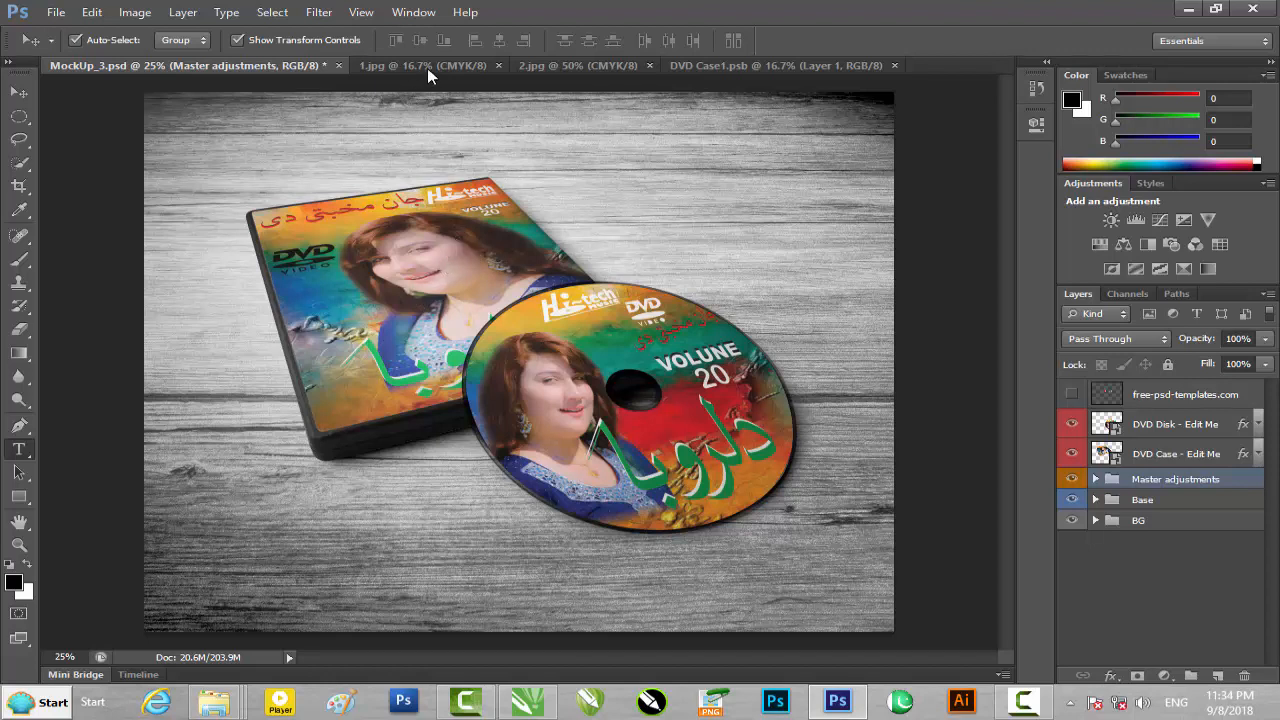
Step: Add a two-line 48 pt Myriad Pro credit reading "Design By" and the designer's name, and position it in the empty area above the disc
key("t")
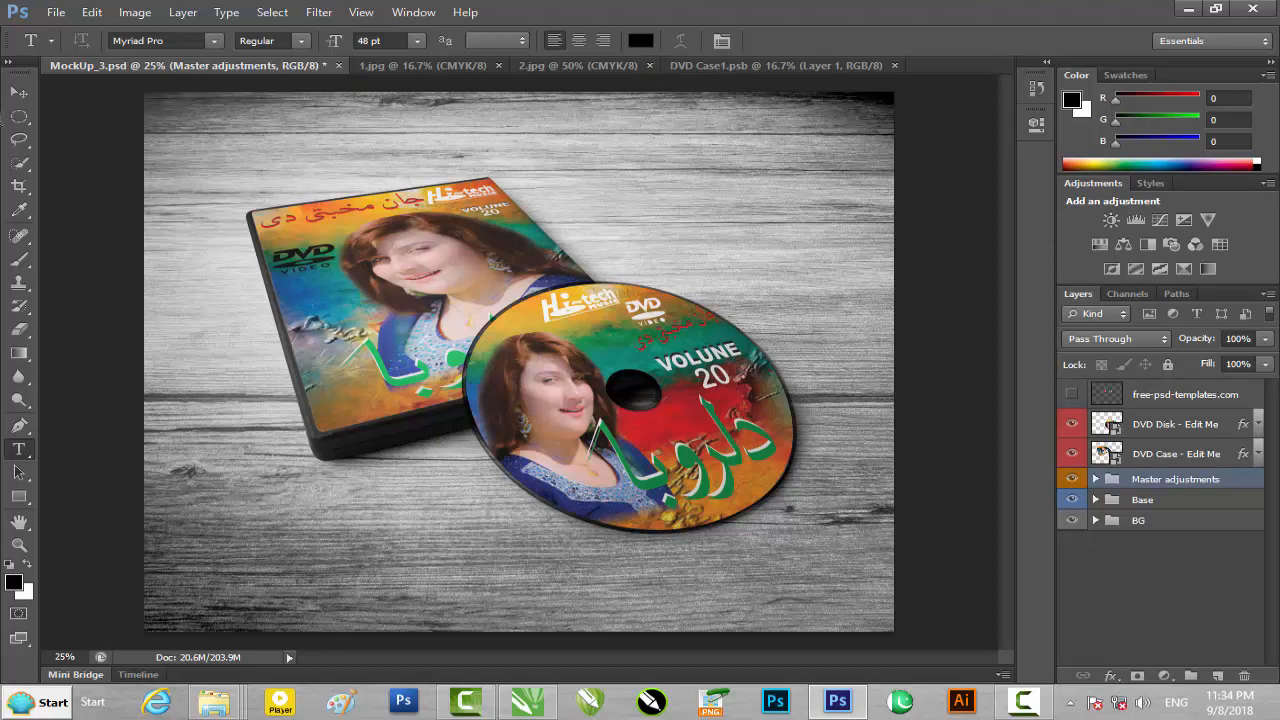
left_click(629, 192)
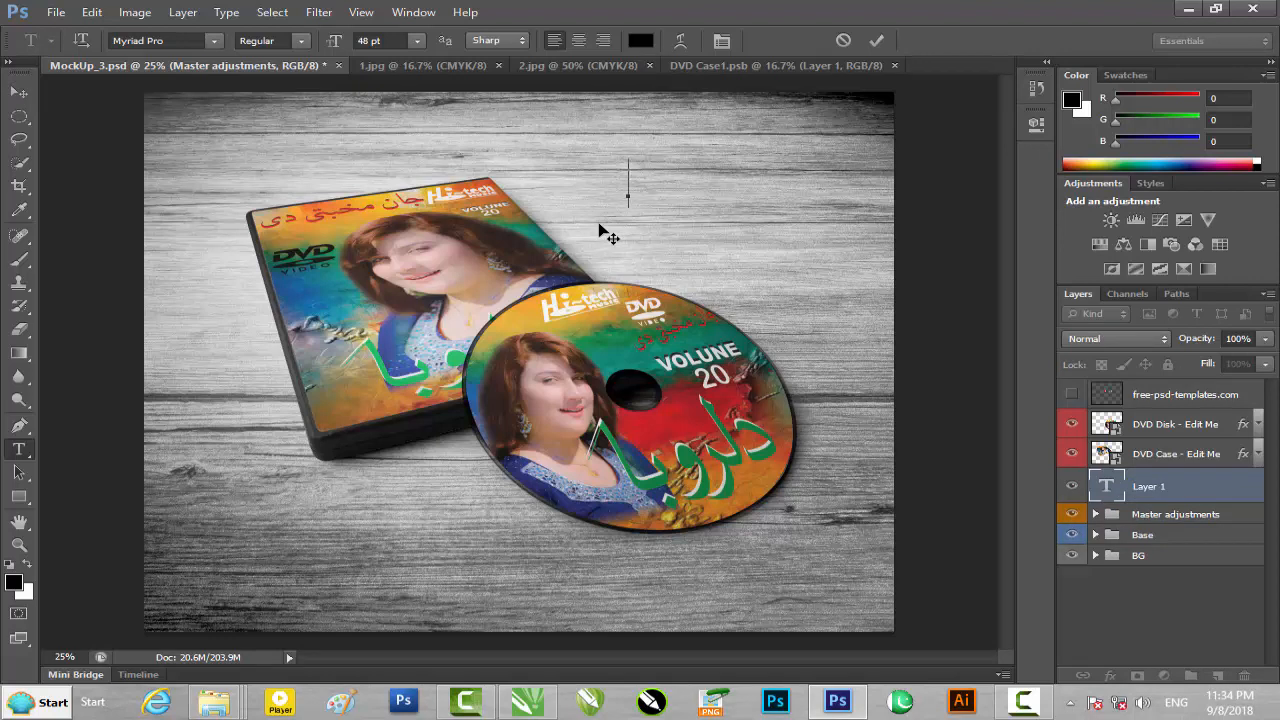
type("Design")
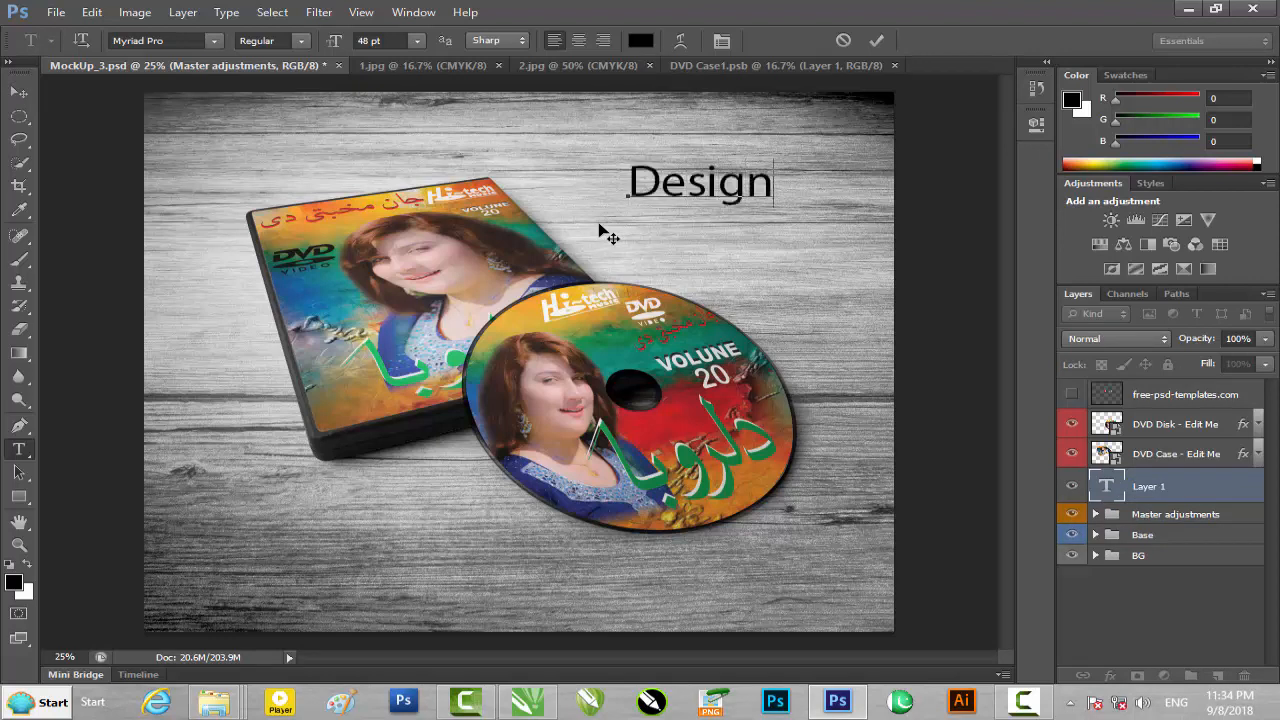
type(" By")
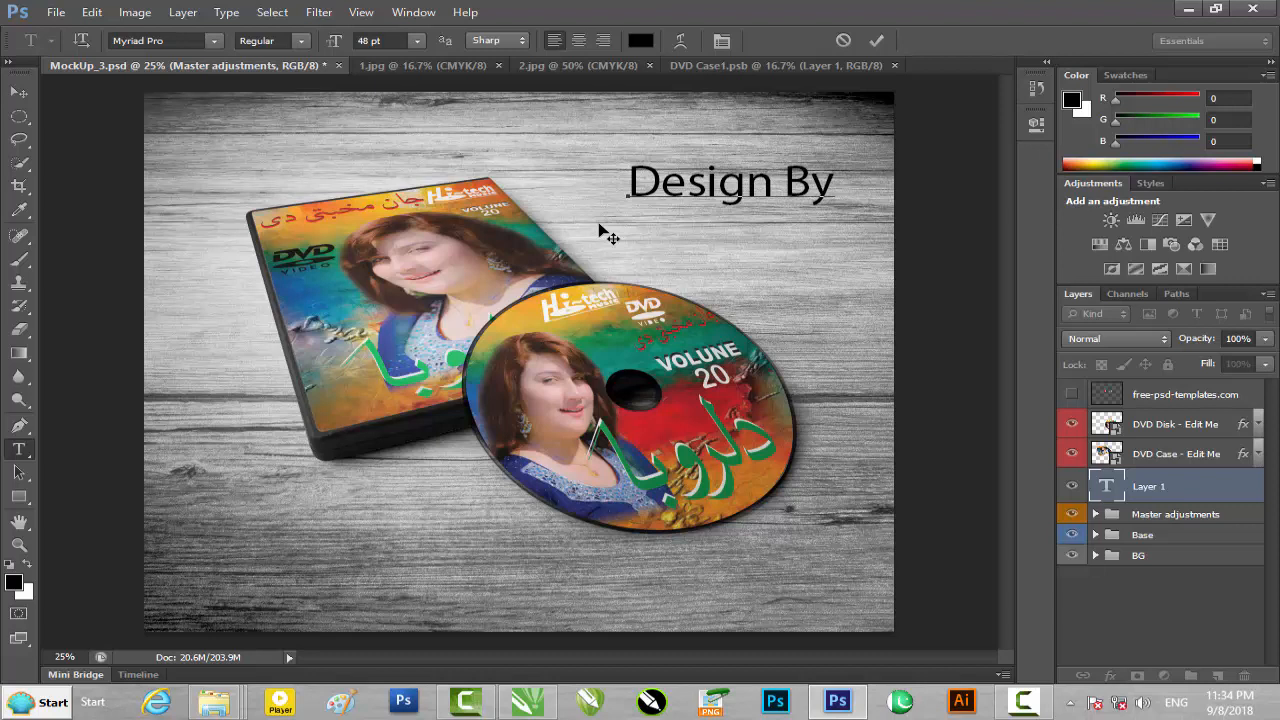
key("Return")
type("Rj Jamsho")
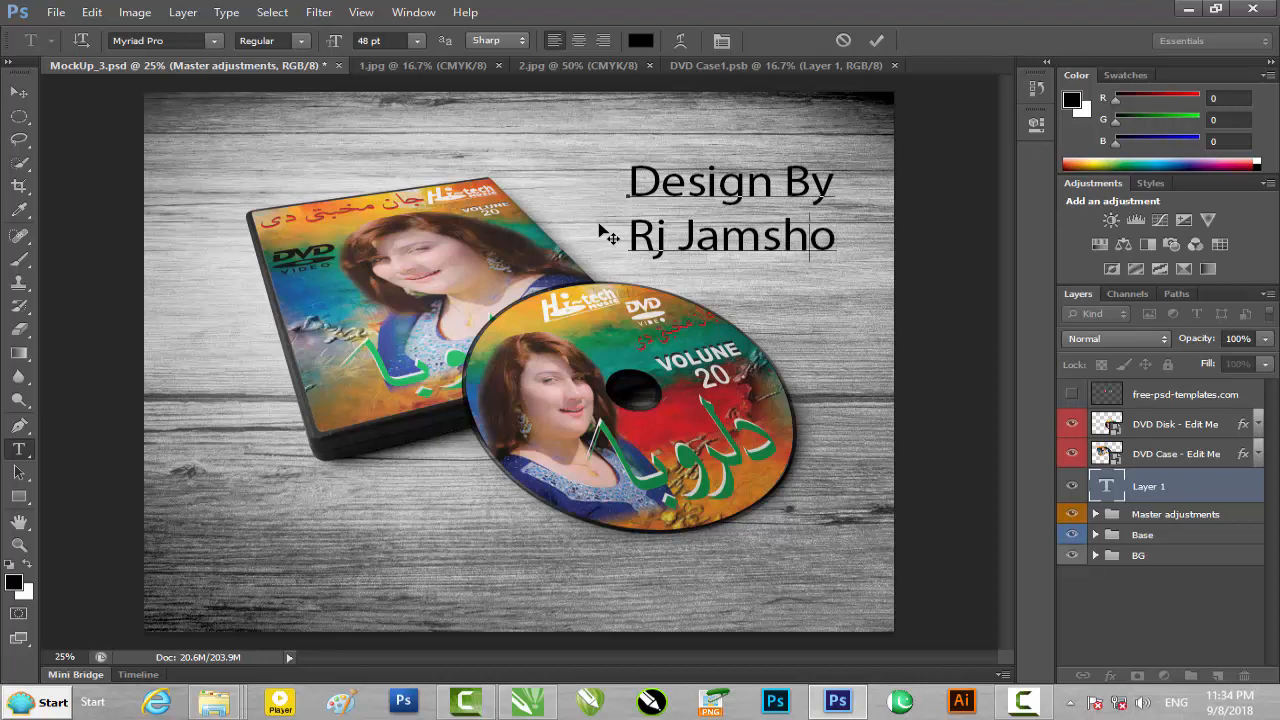
key("BackSpace")
type("if")
key("BackSpace")
type("d Ata")
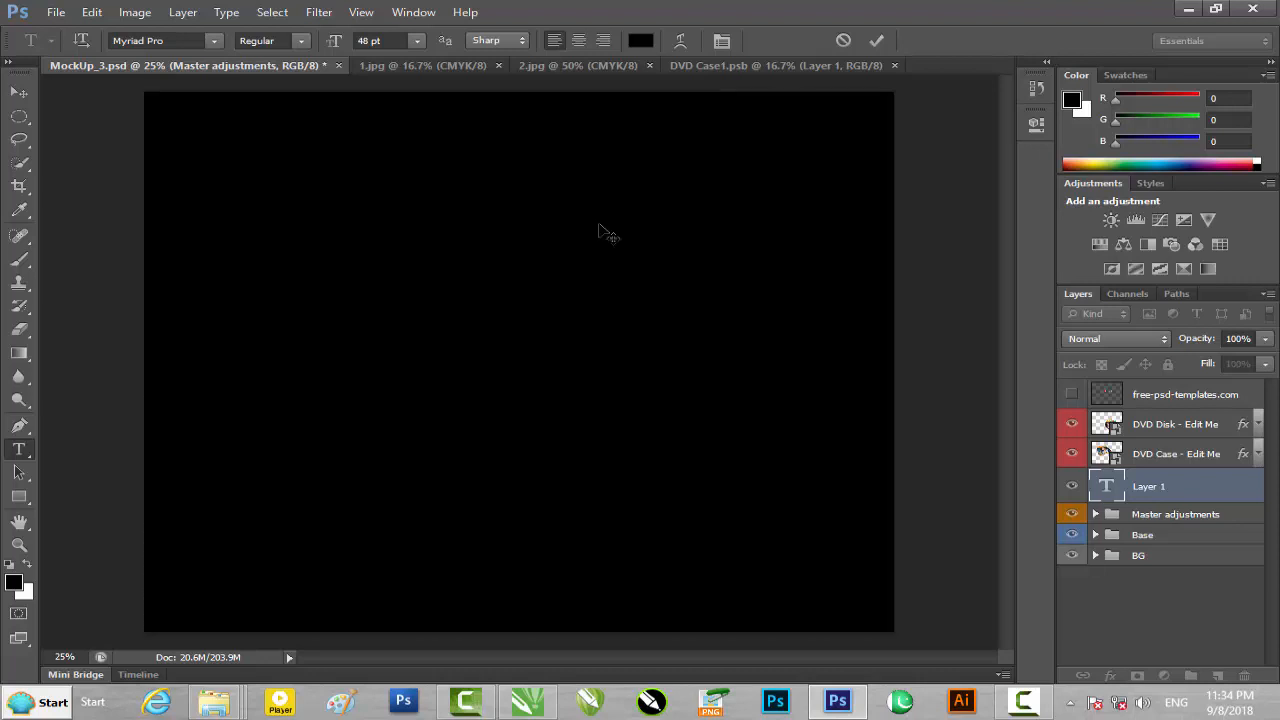
left_click(19, 92)
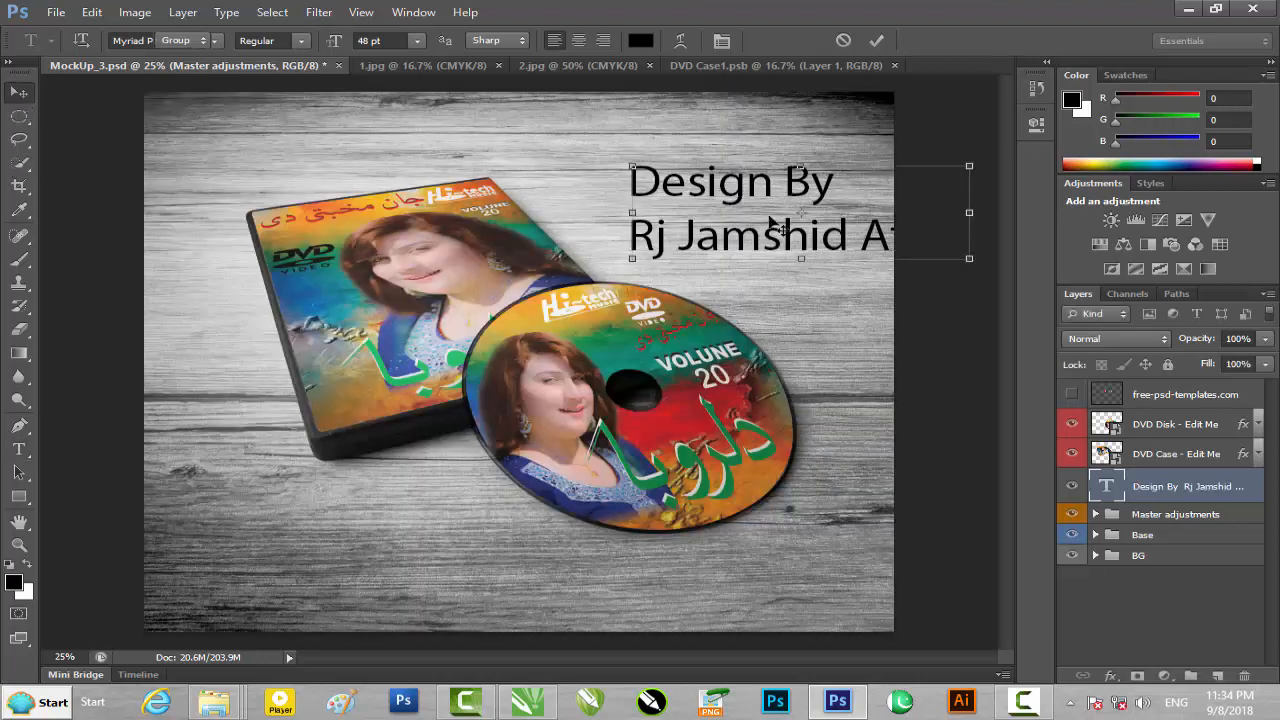
left_click_drag(801, 186, 710, 152)
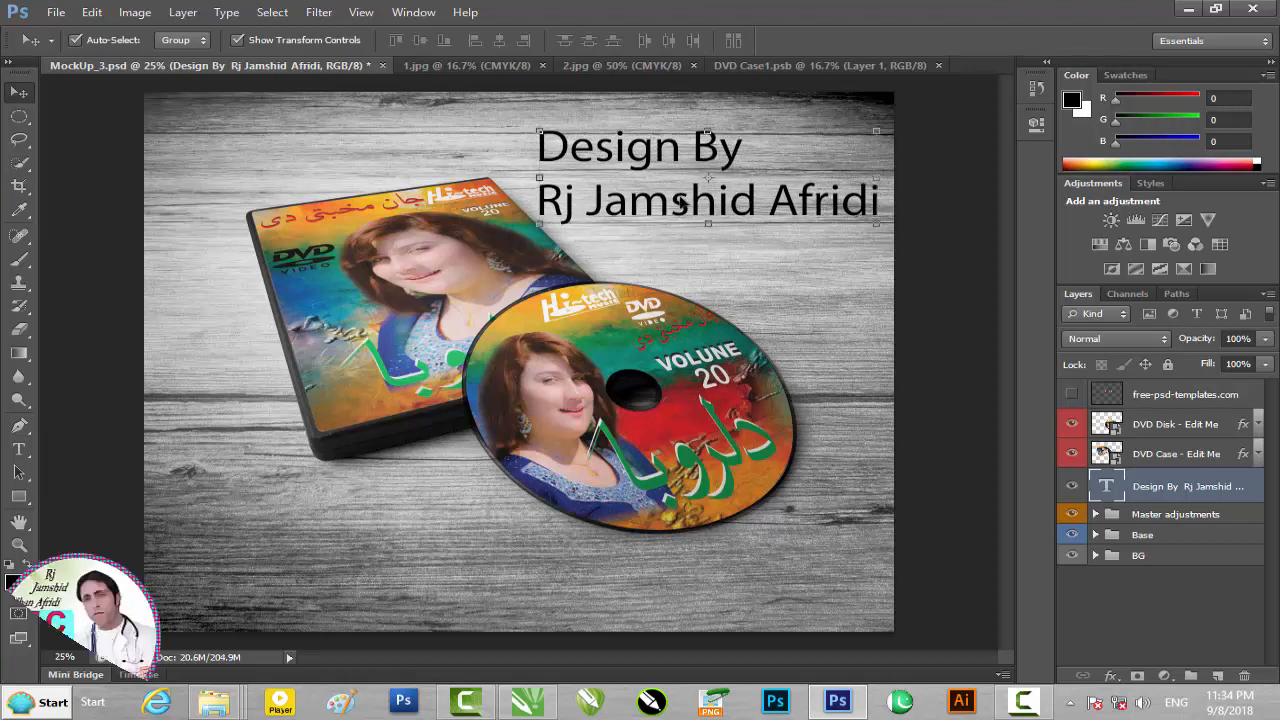
Step: Save the mockup as a layered PSD in folder 2 with Maximize Compatibility, naming it with the designer's name followed by MockUp_
key("ctrl+shift+s")
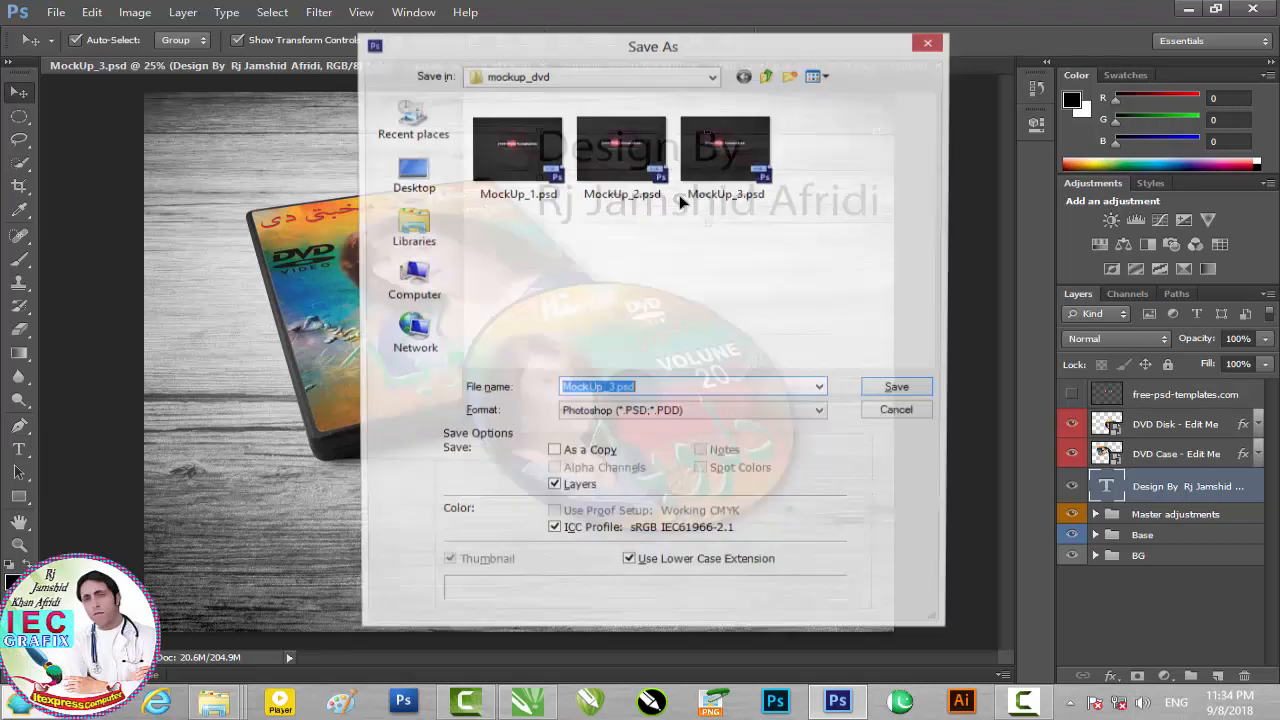
left_click(768, 76)
double_click(622, 150)
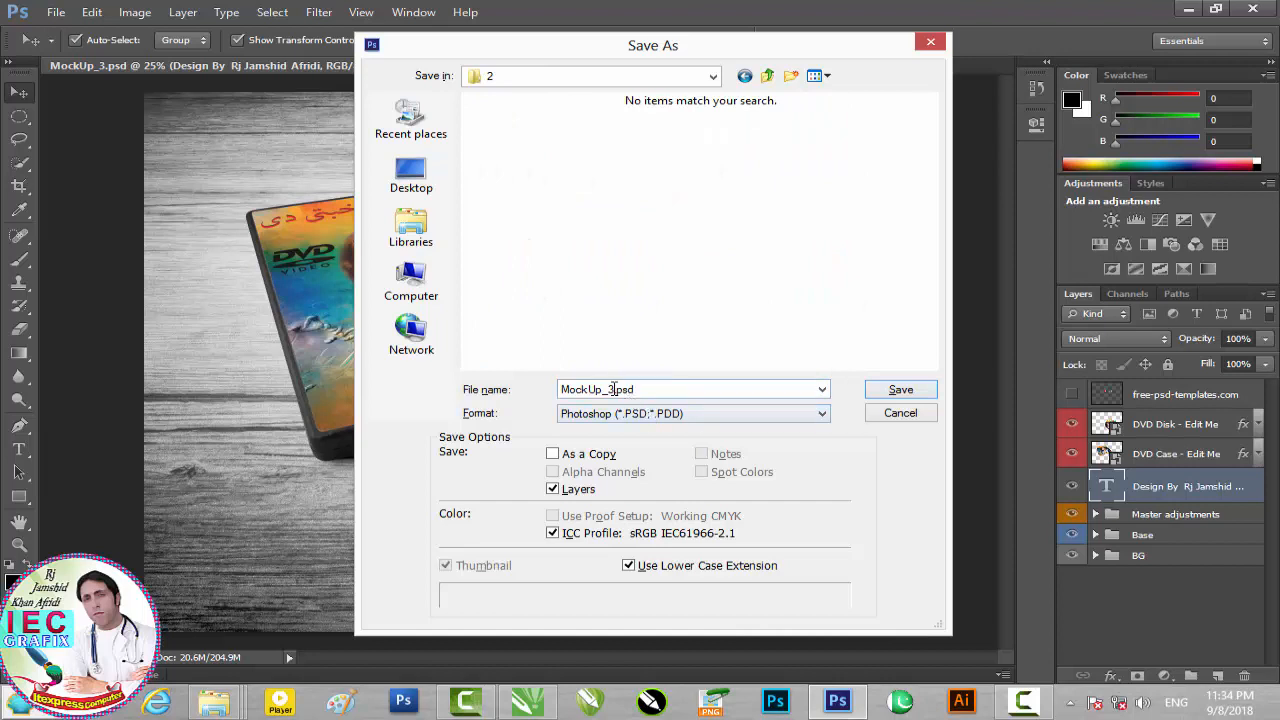
double_click(614, 389)
left_click(614, 389)
type("Rj Afridi")
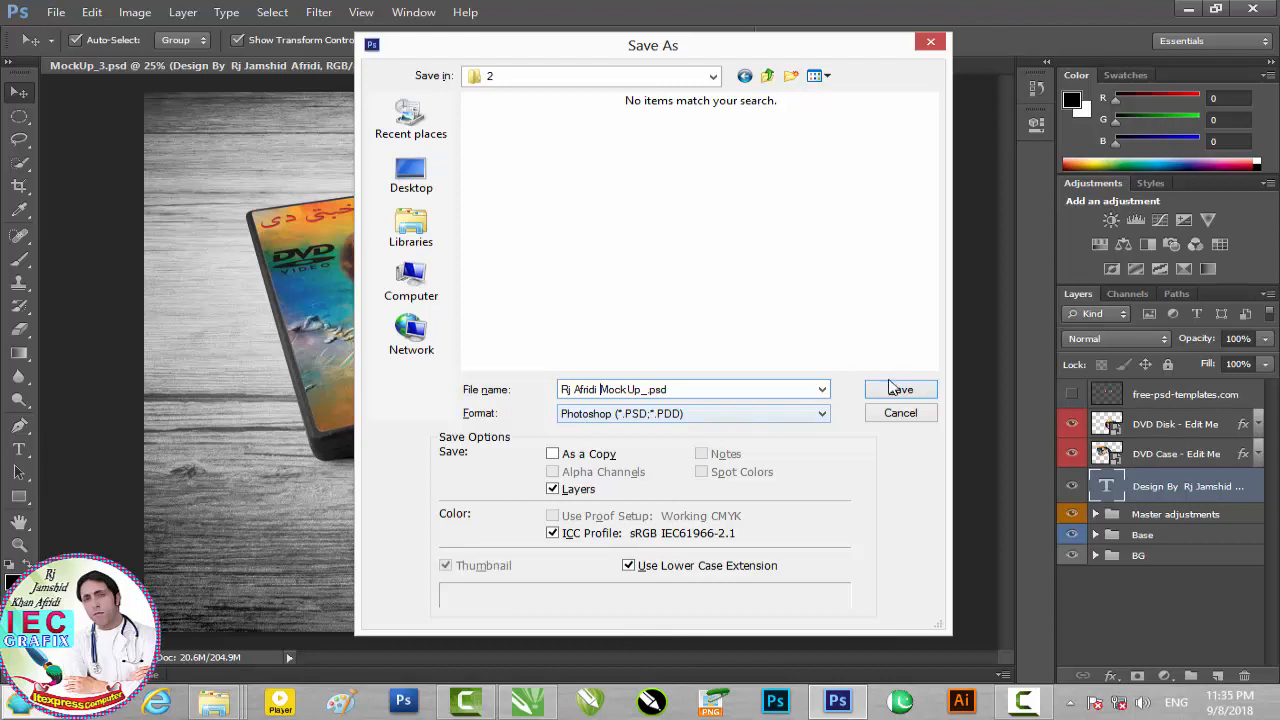
left_click(899, 389)
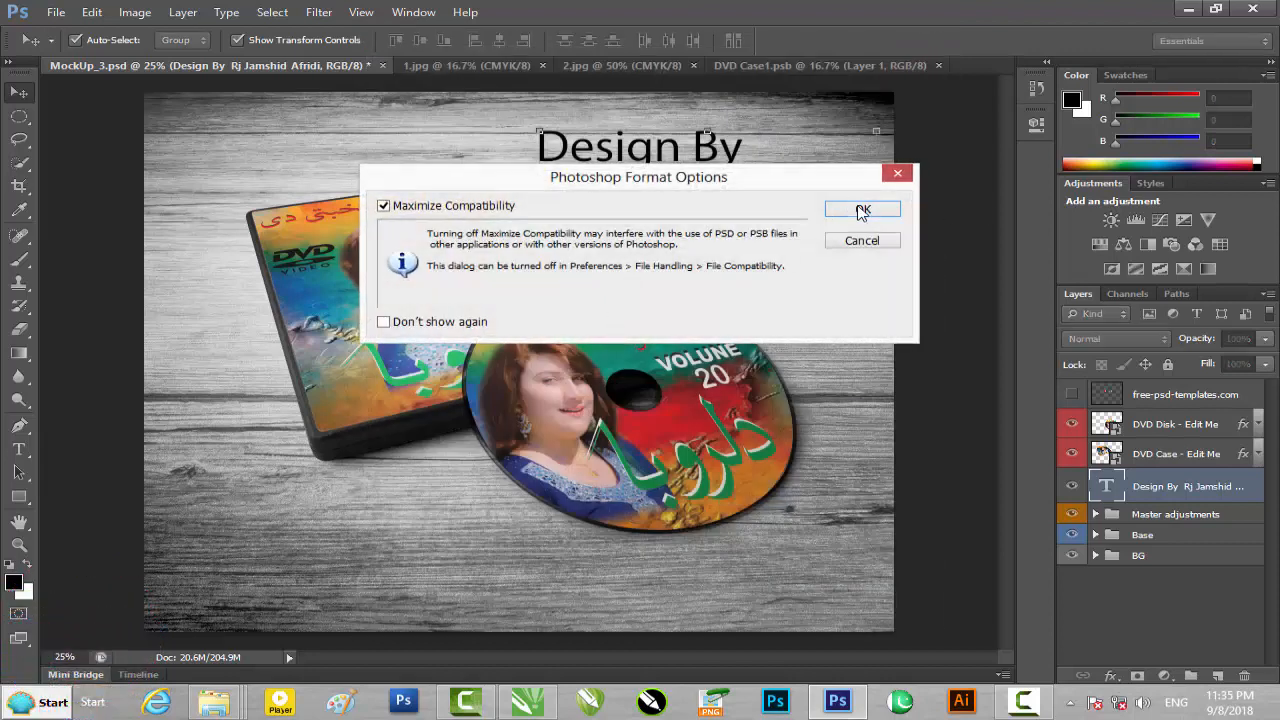
left_click(862, 212)
Step: Try to save another copy of the mockup
key("ctrl+shift+s")
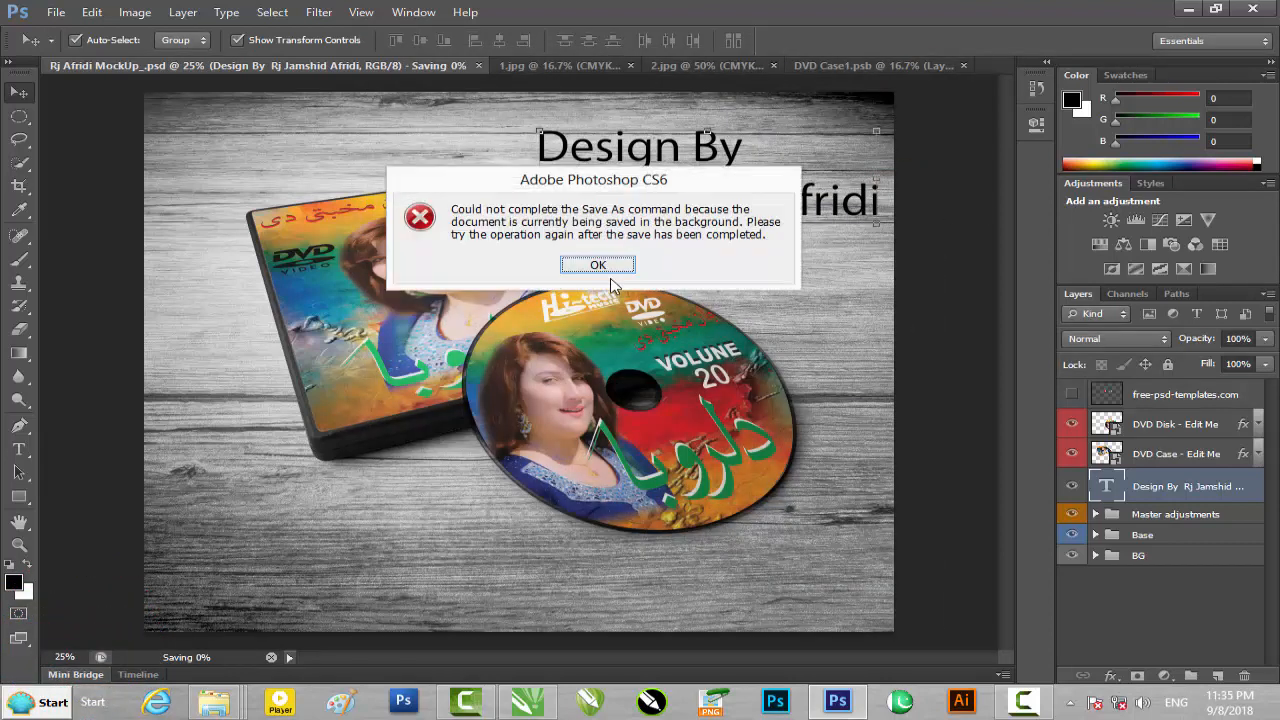
left_click(615, 268)
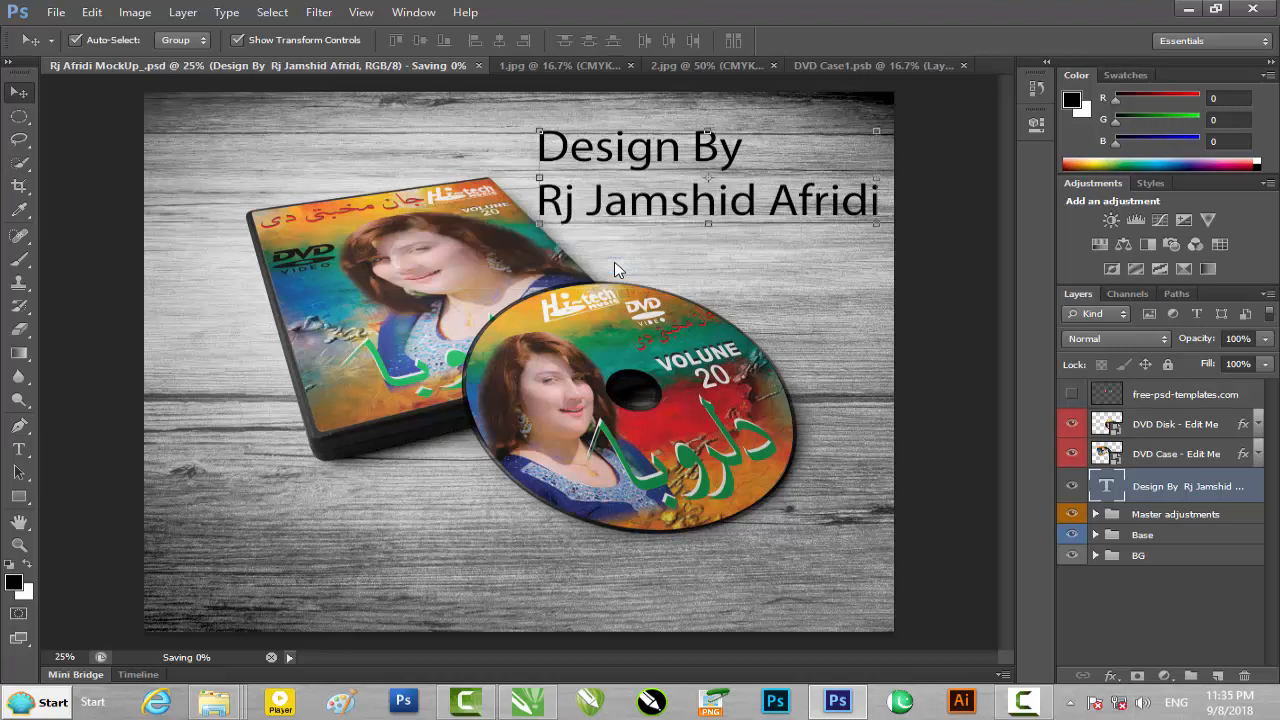
left_click(600, 263)
Step: Close the DVD Case1.psb document
left_click_drag(803, 76, 979, 107)
left_click(1016, 100)
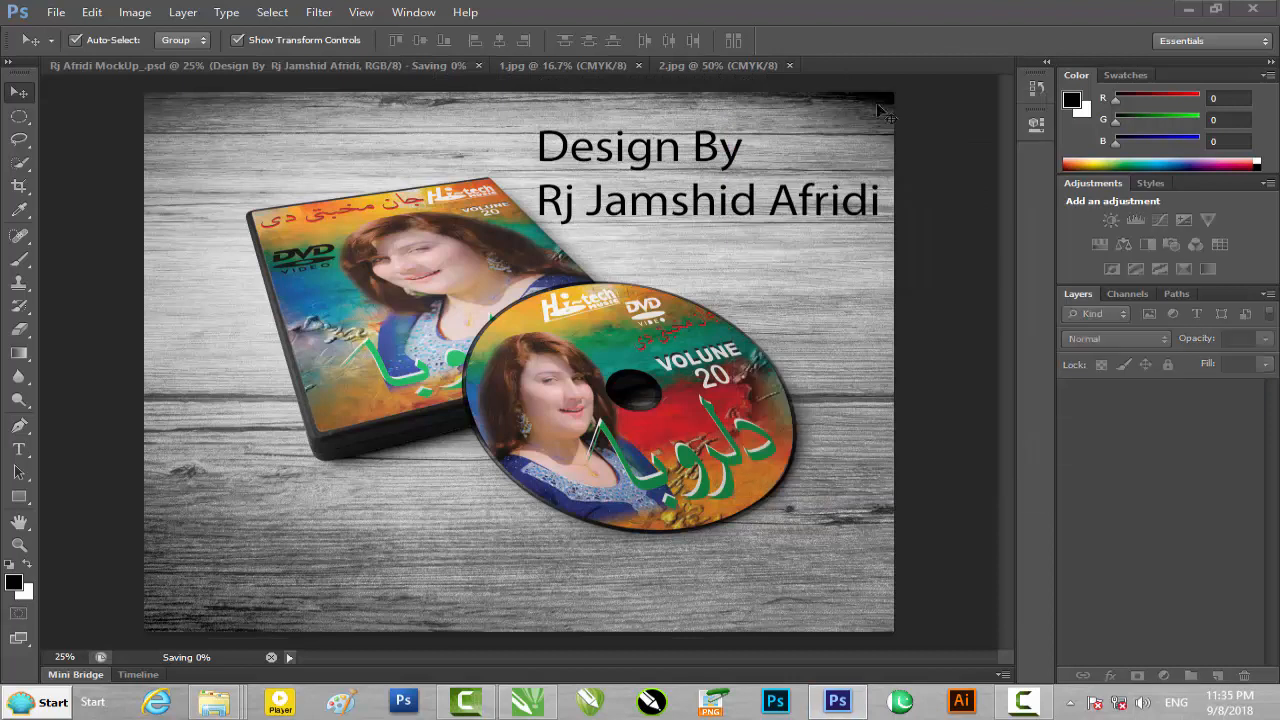
Step: Close the 2.jpg and 1.jpg documents, leaving the mockup document open
left_click_drag(749, 65, 718, 100)
left_click(1201, 98)
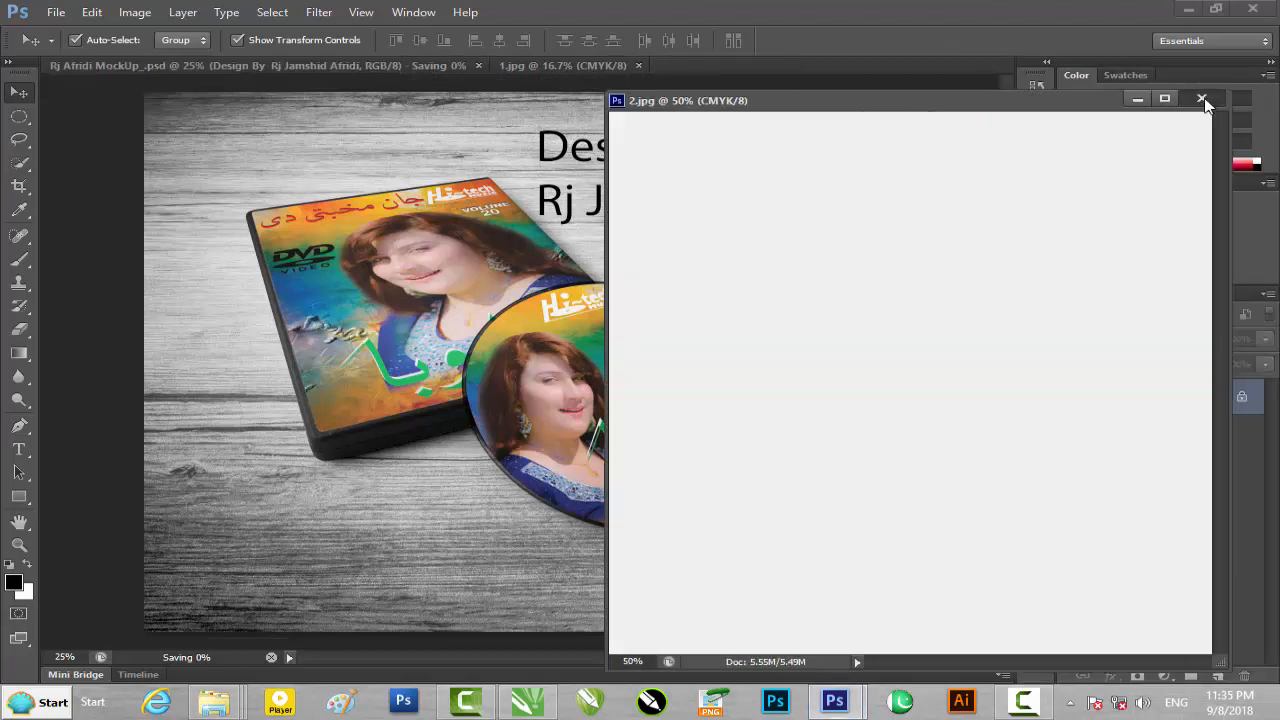
left_click_drag(587, 66, 839, 106)
left_click(848, 101)
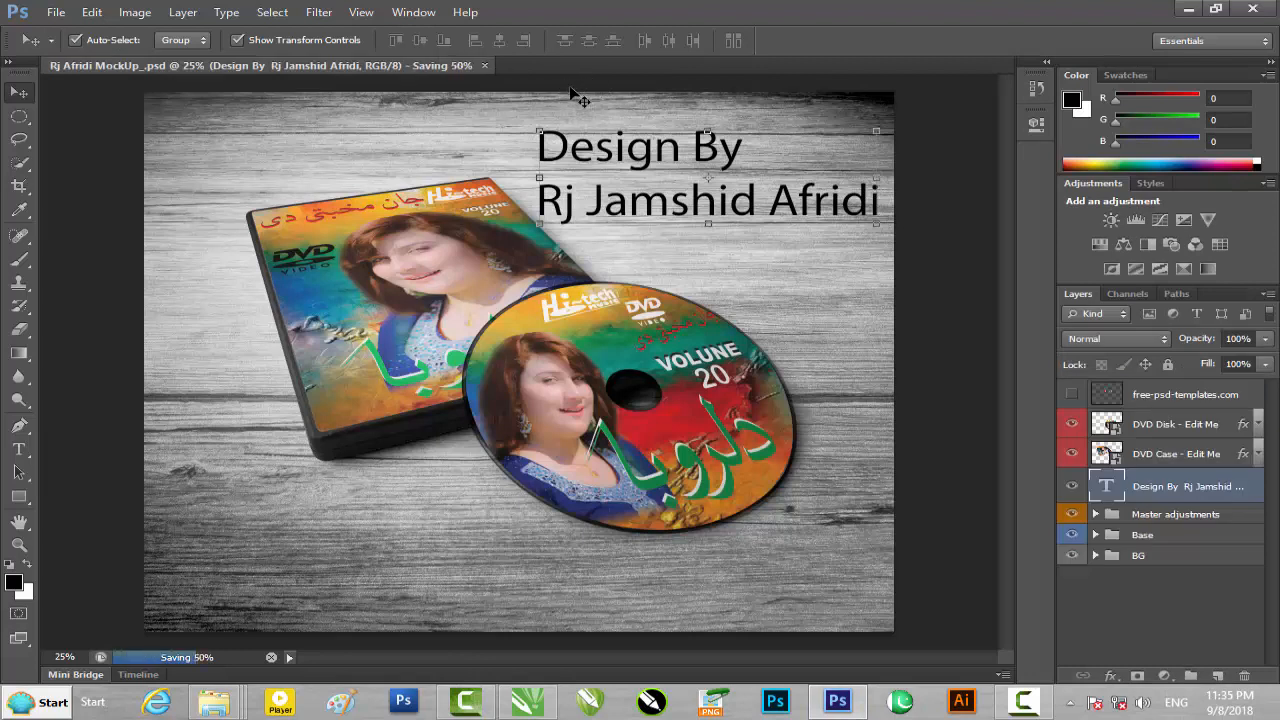
Step: Try to save the mockup under another name while its current save is still running
key("ctrl+shift+s")
left_click(596, 266)
left_click(56, 12)
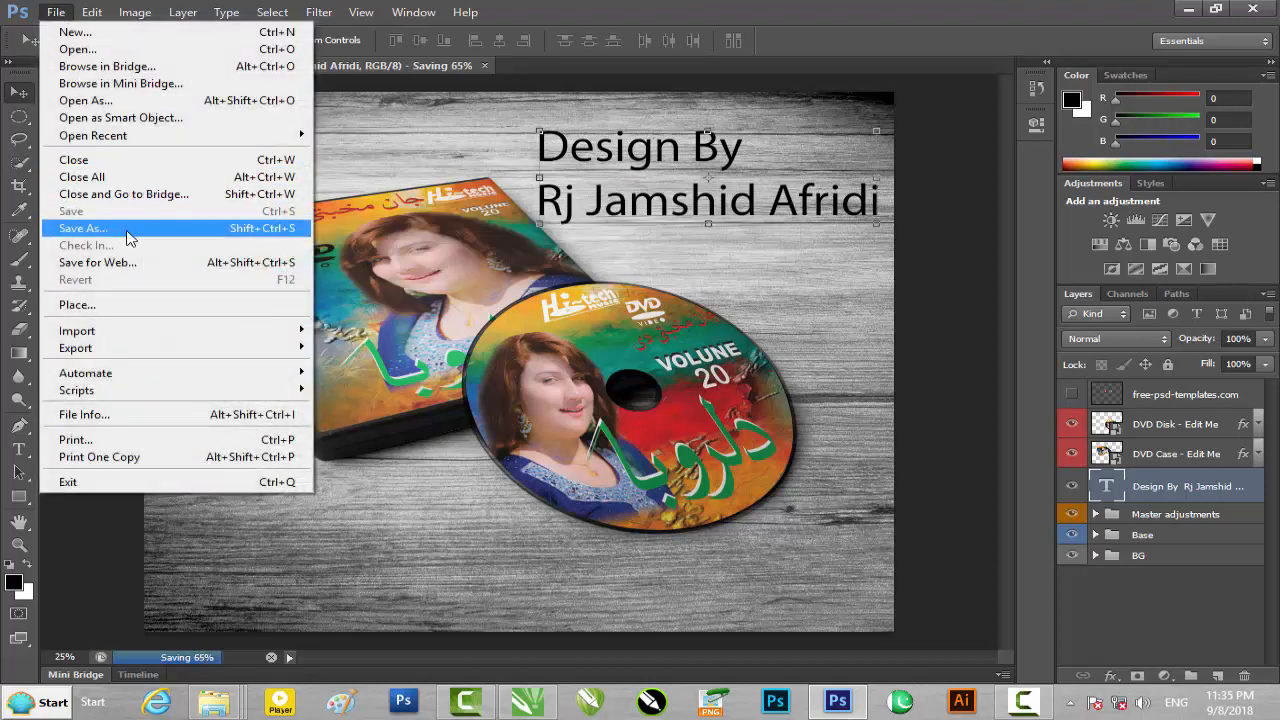
left_click(127, 232)
left_click(597, 263)
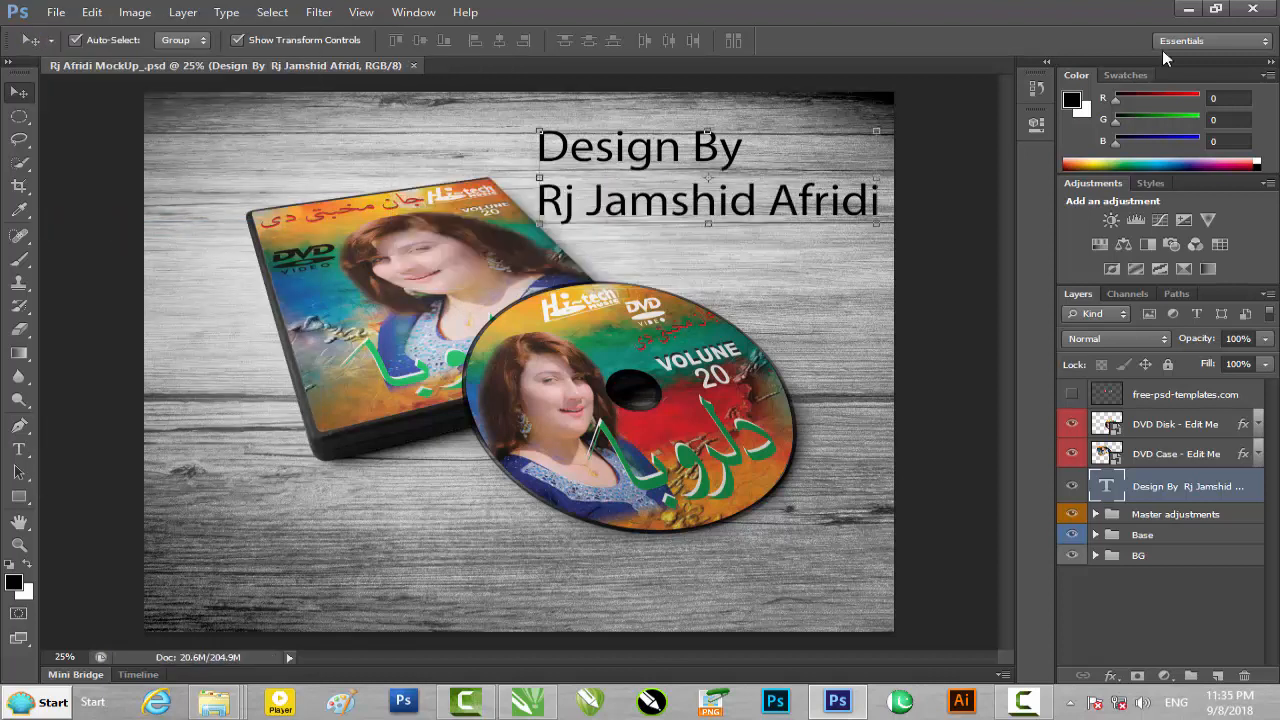
Step: Switch to the desktop, view the mockup JPG in folder 2 of DVD Album, and put the viewer and folder away
left_click(1188, 9)
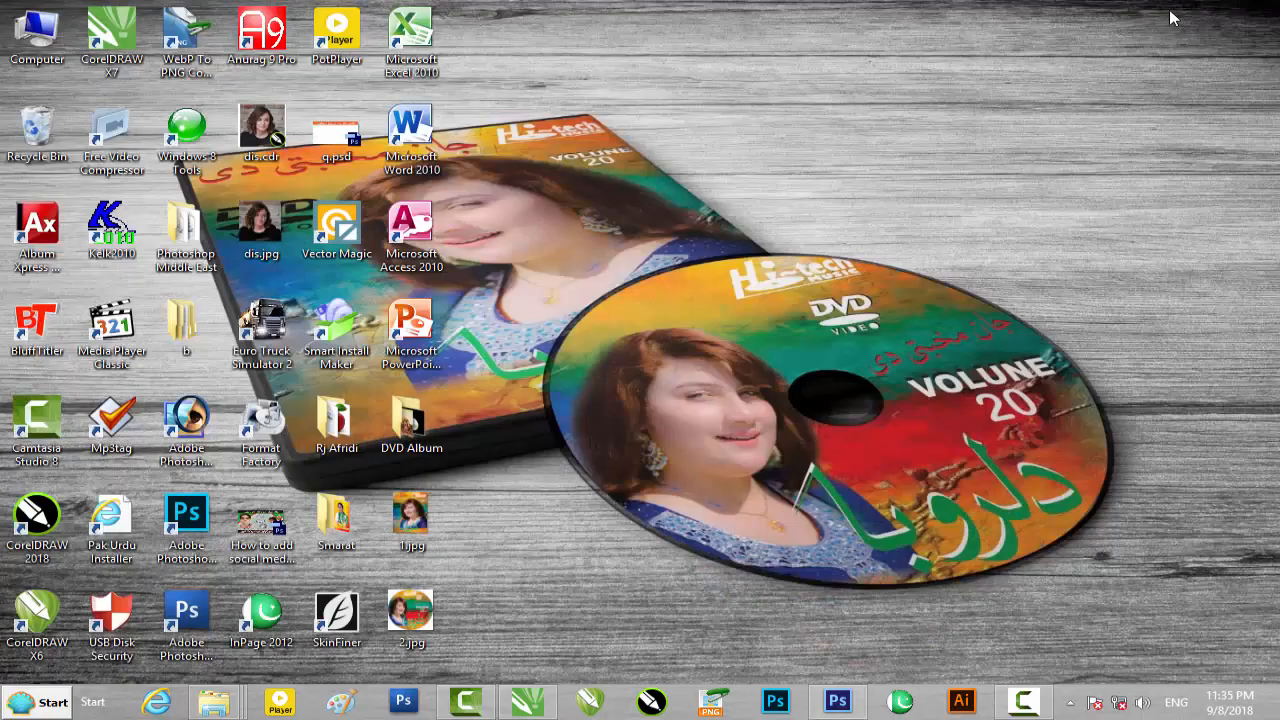
double_click(425, 450)
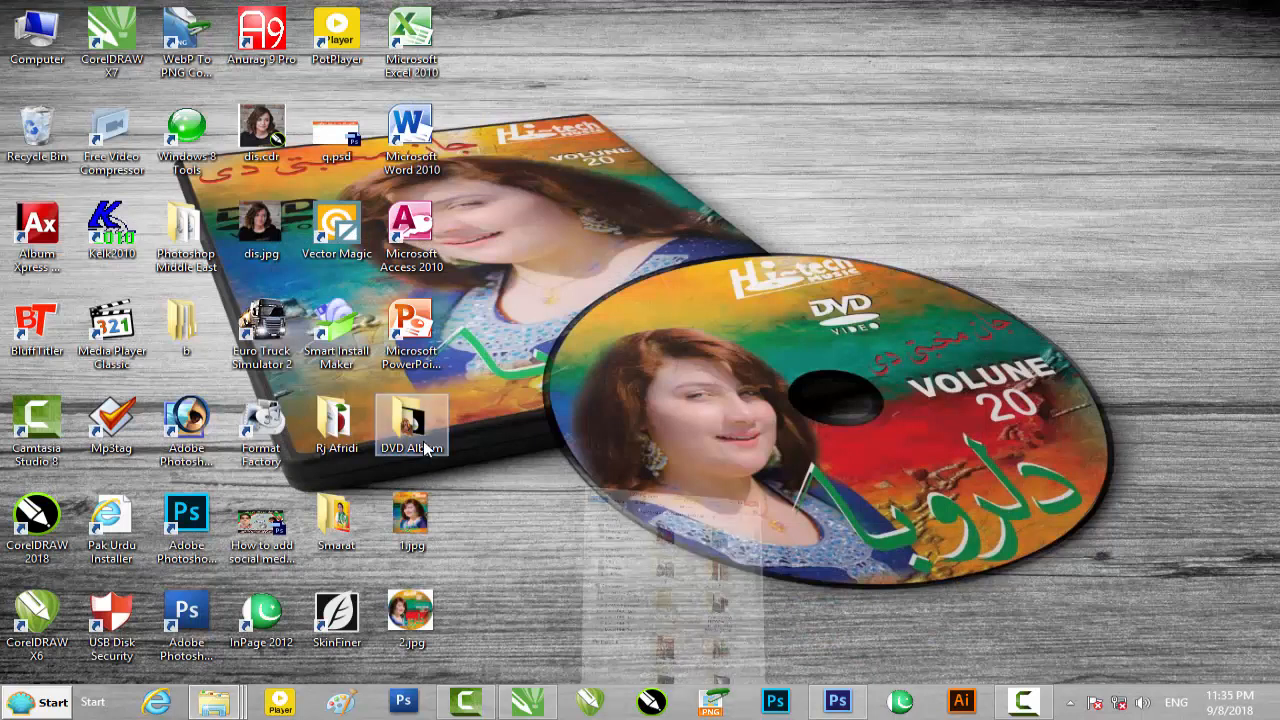
double_click(790, 43)
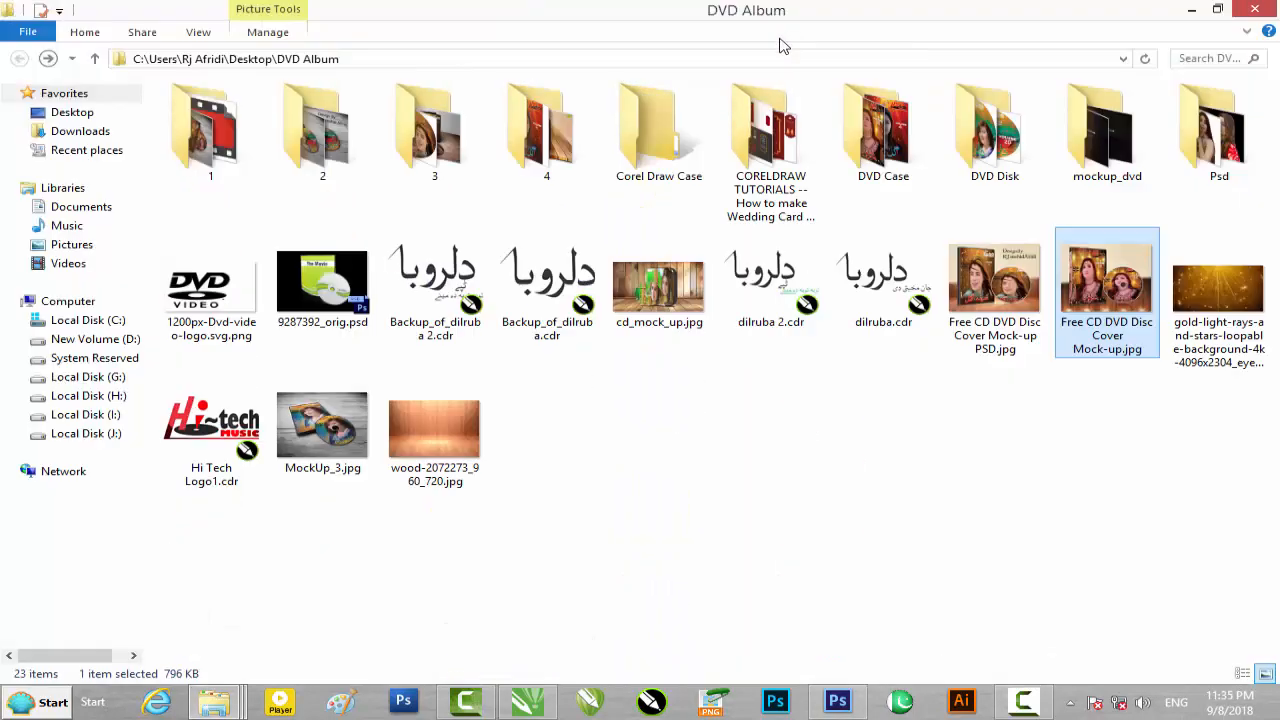
double_click(333, 163)
double_click(434, 135)
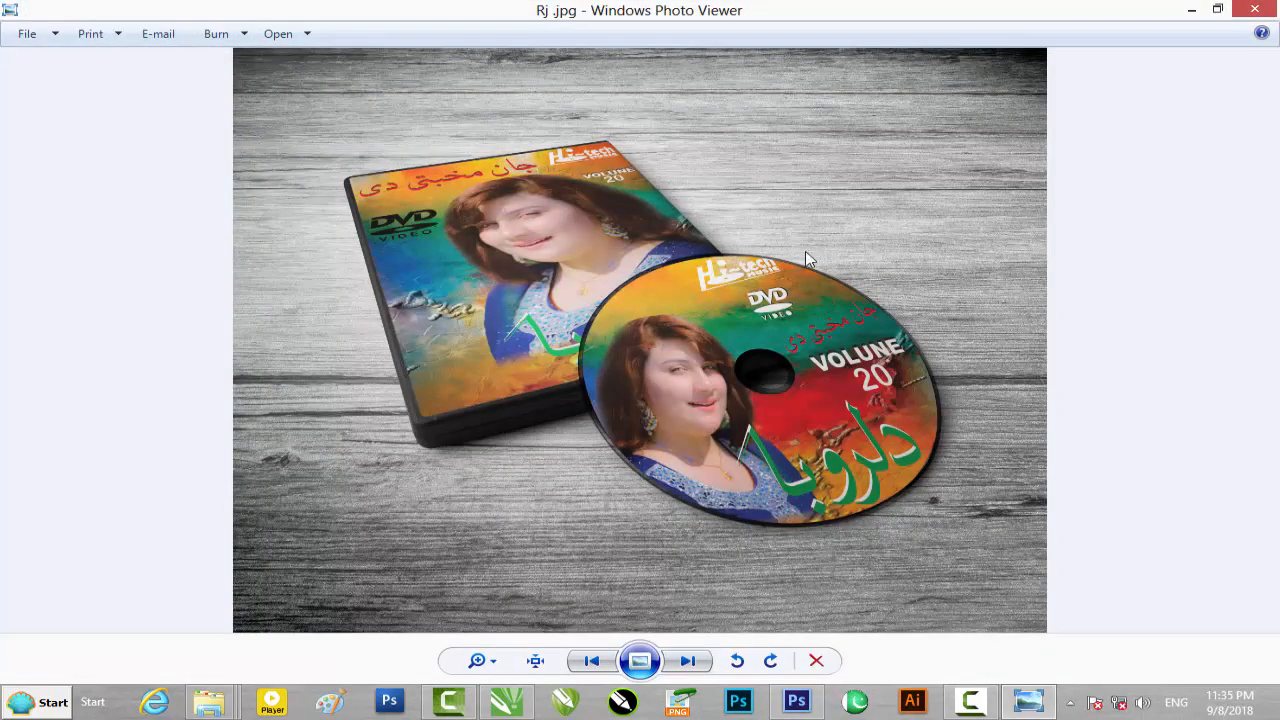
left_click(1255, 9)
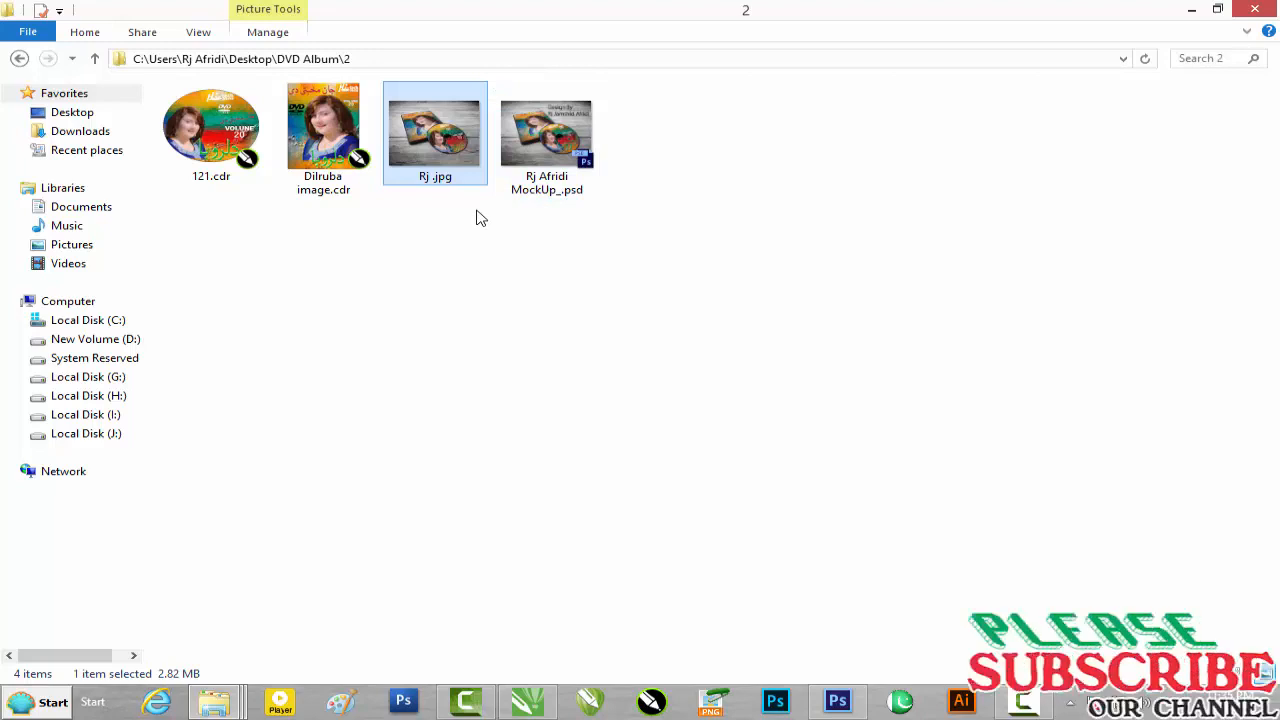
left_click(1191, 10)
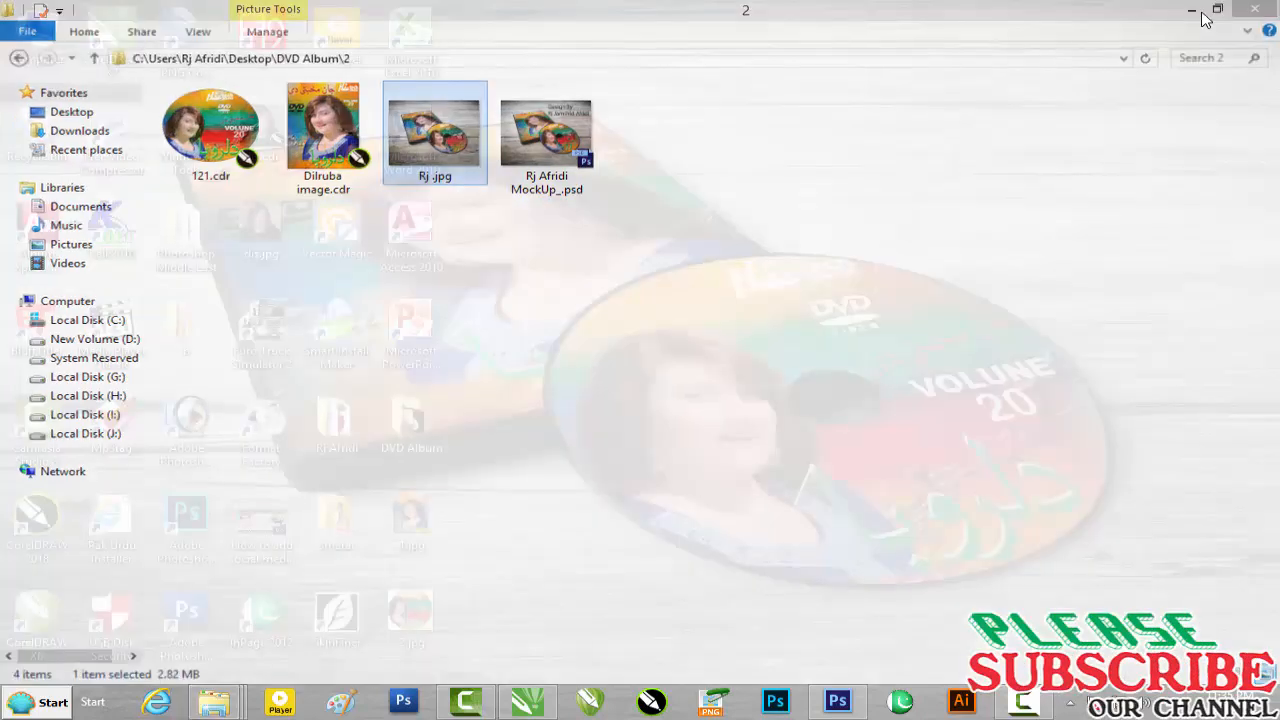